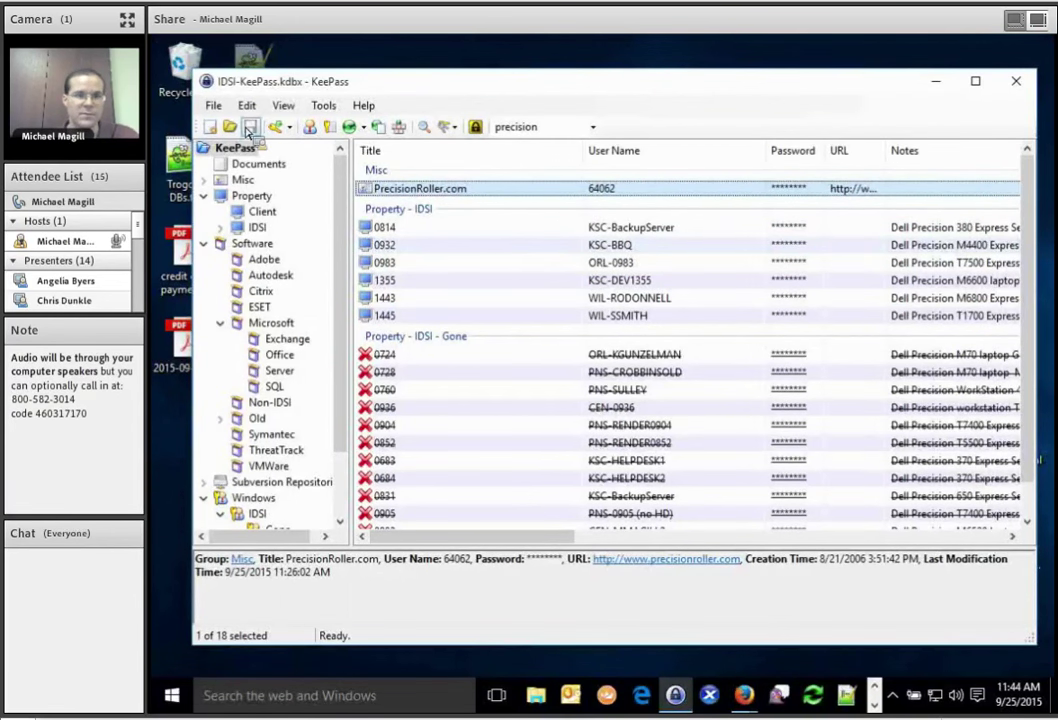
Start a new database saved to the Desktop with the file name demo.
left_click(212, 124)
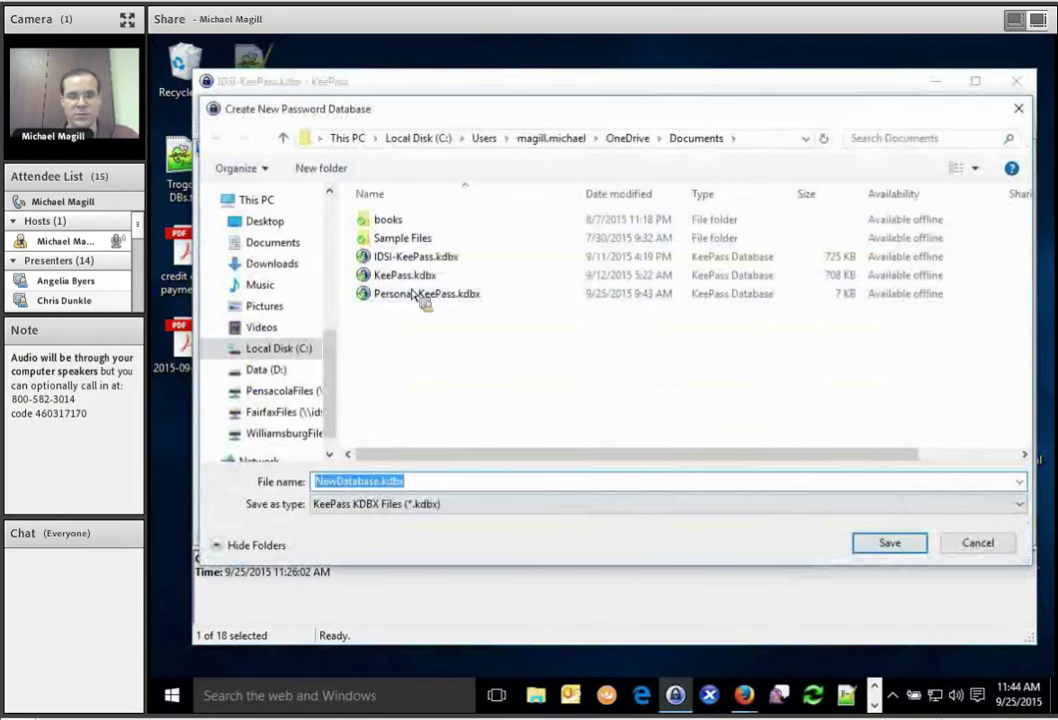
left_click(266, 221)
left_click(477, 484)
type("demo")
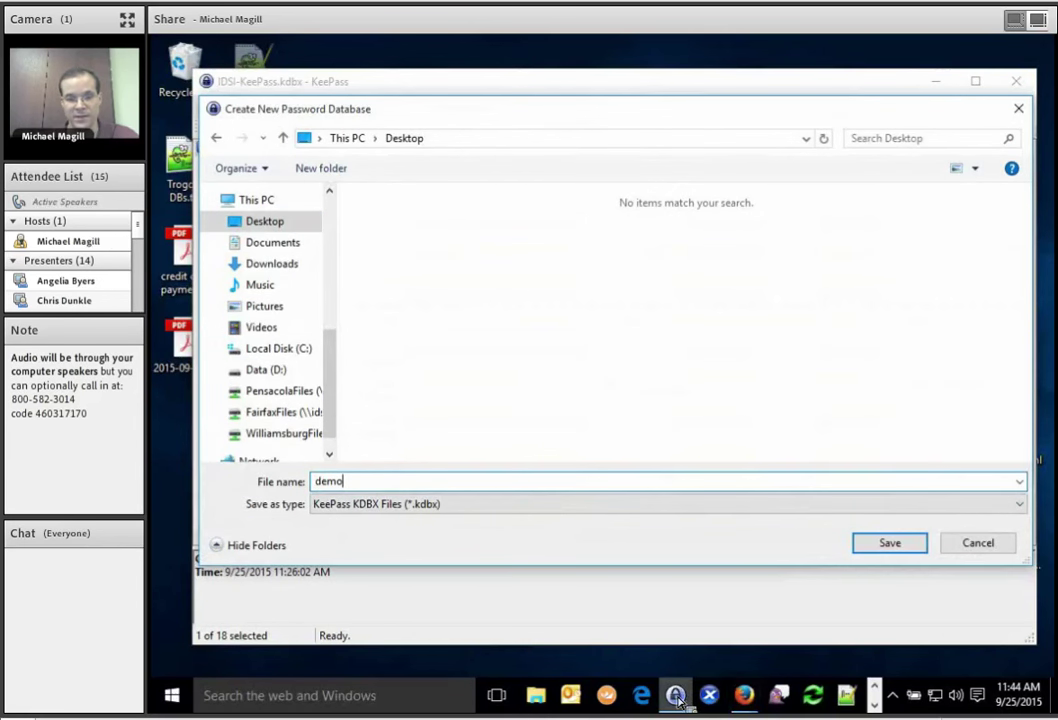
Search the system apps for keepass, dismiss the search, and bring Firefox forward.
mouse_move(677, 700)
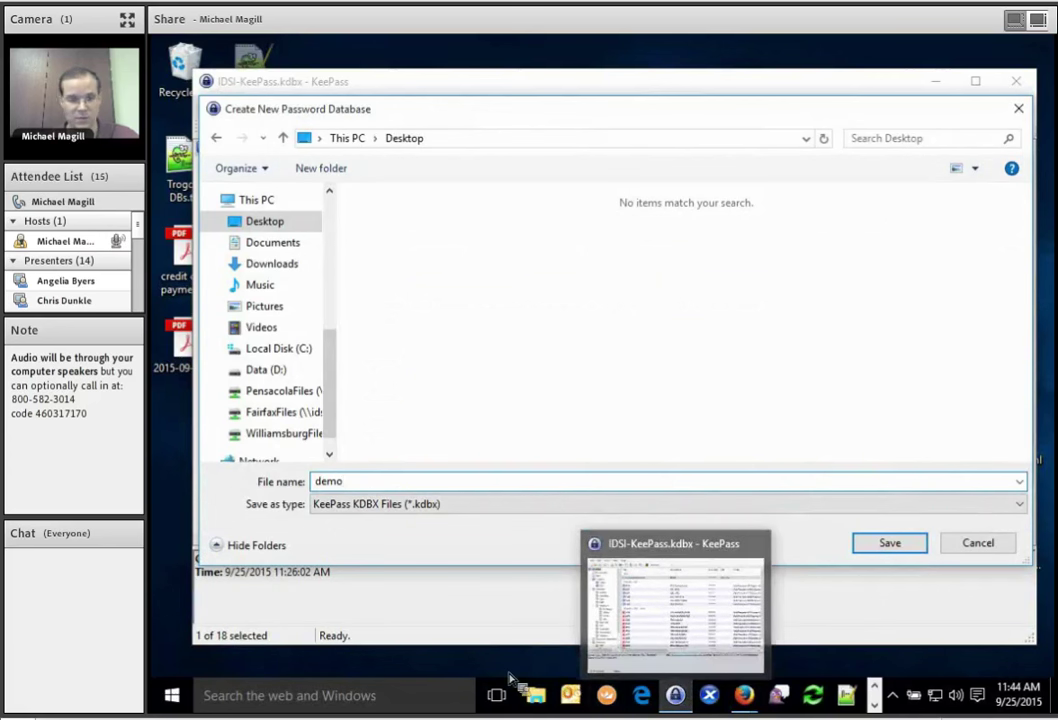
left_click(171, 695)
type("keepass")
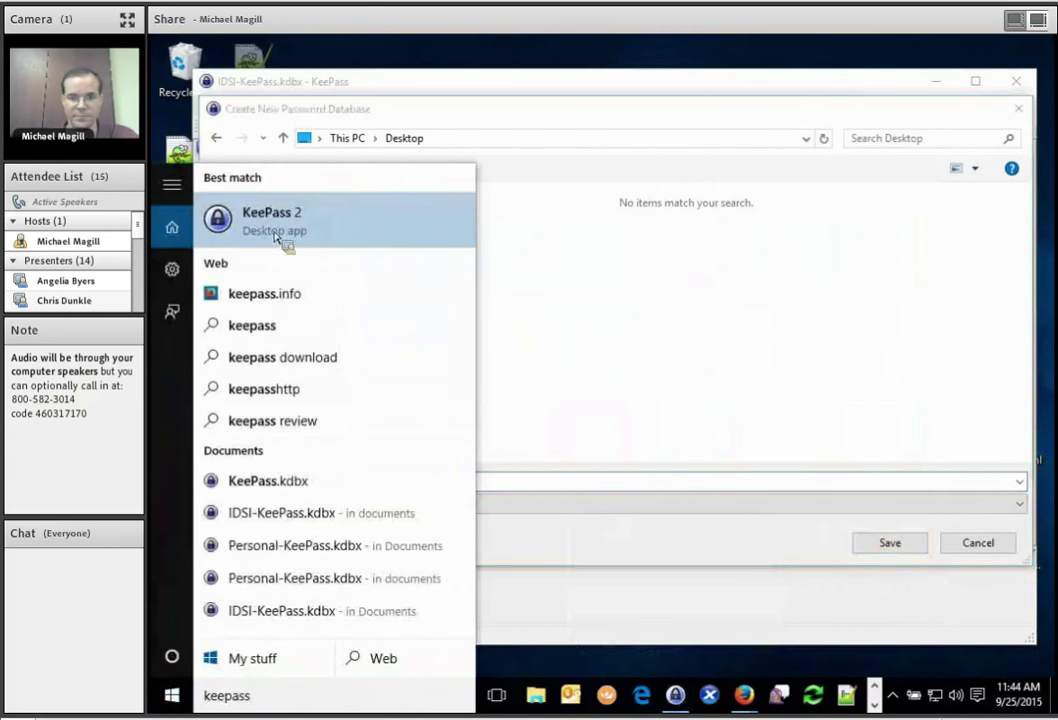
left_click(670, 352)
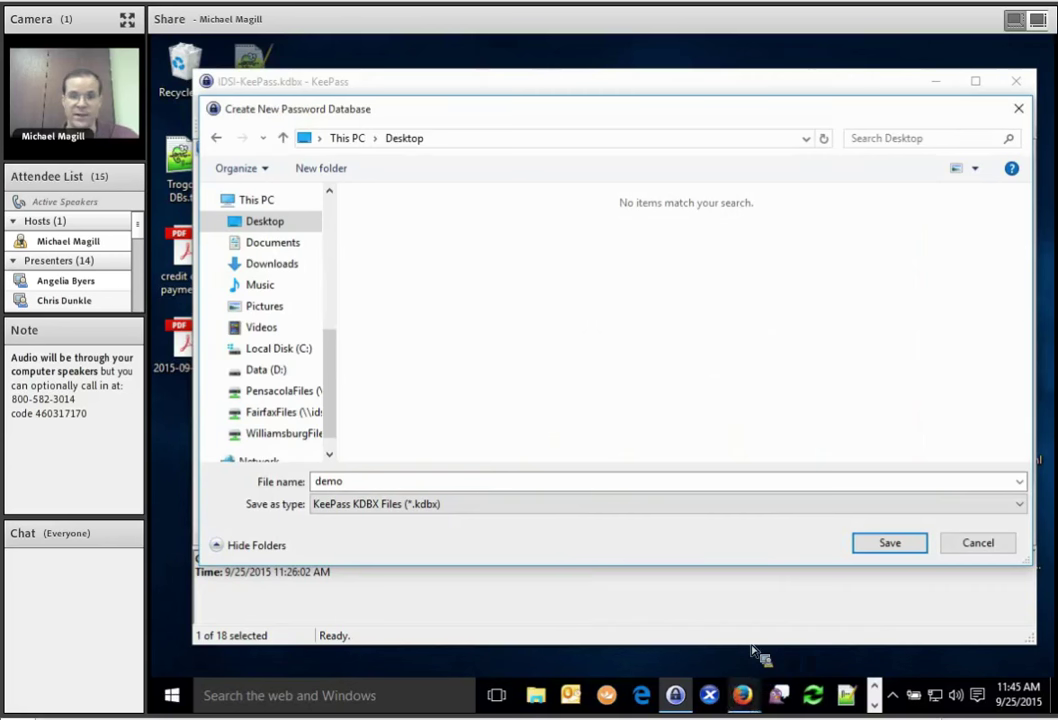
key("alt+Tab")
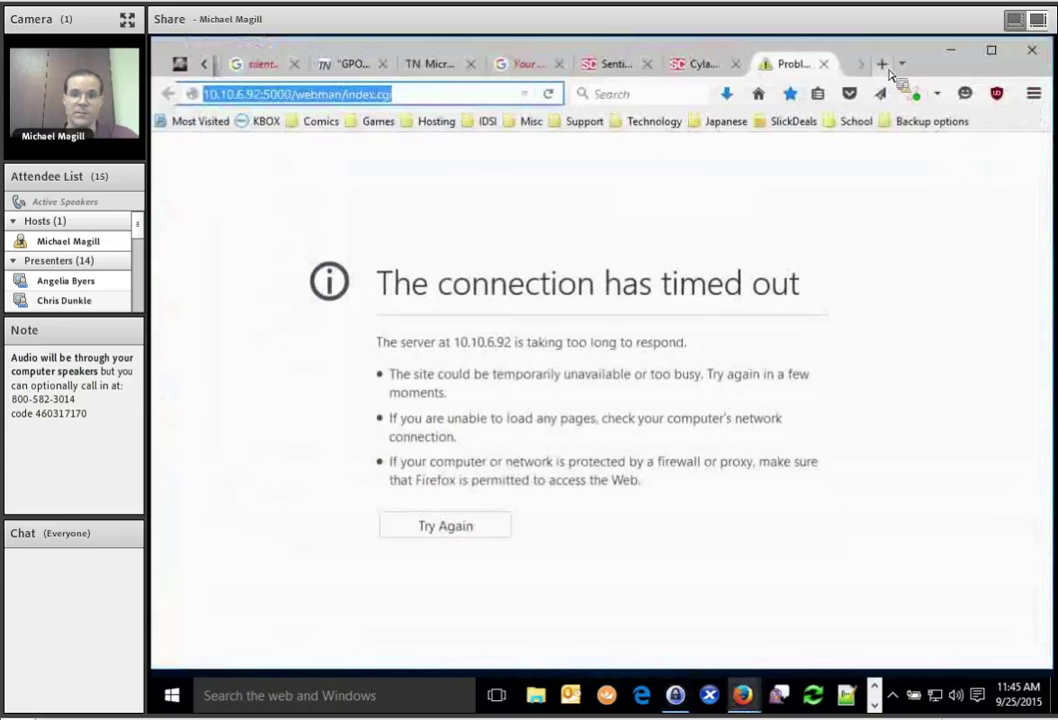
Open a new Firefox tab and load the KeePass website.
left_click(883, 64)
left_click(469, 97)
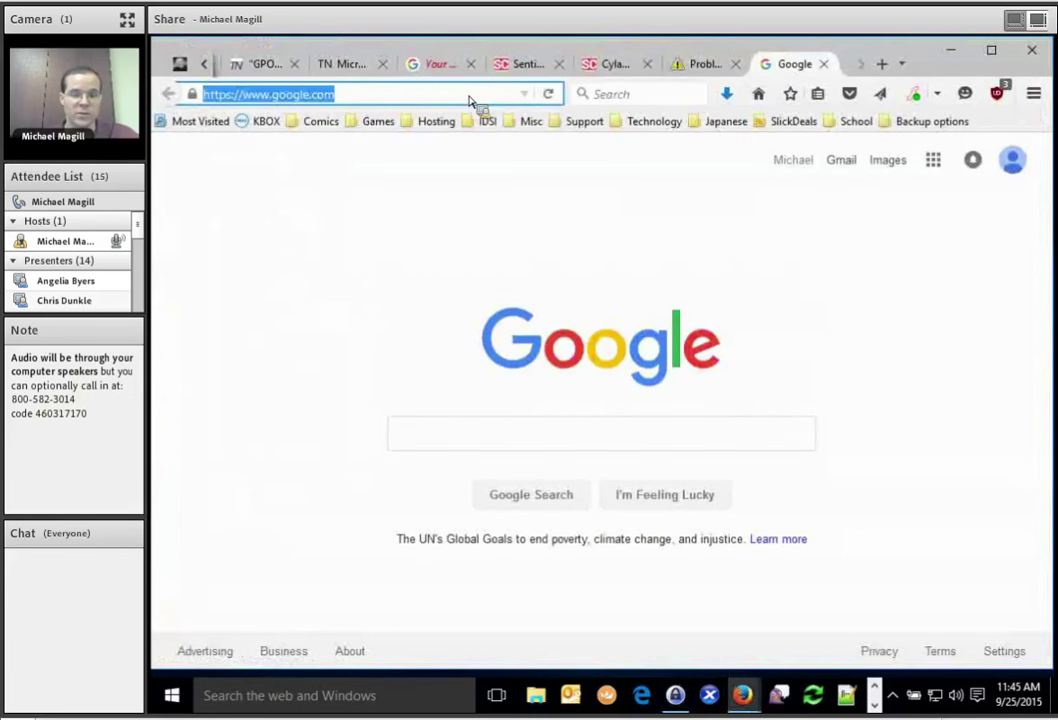
type("keepass.info")
key("Return")
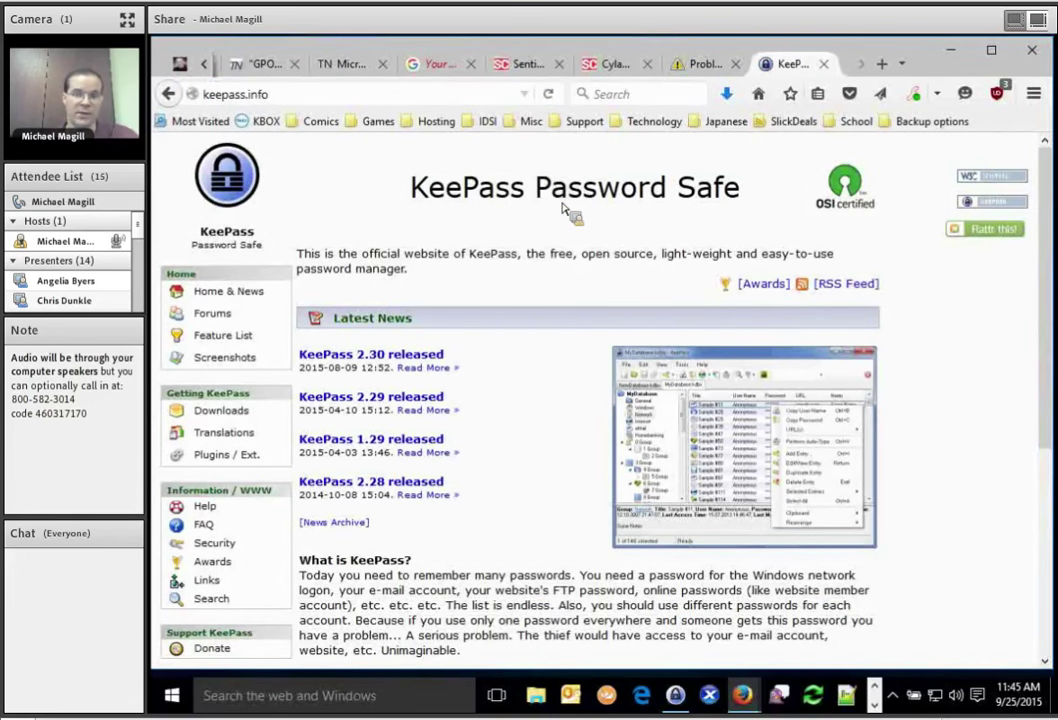
Highlight and clear the KeePass heading, then go to the Downloads page.
double_click(488, 203)
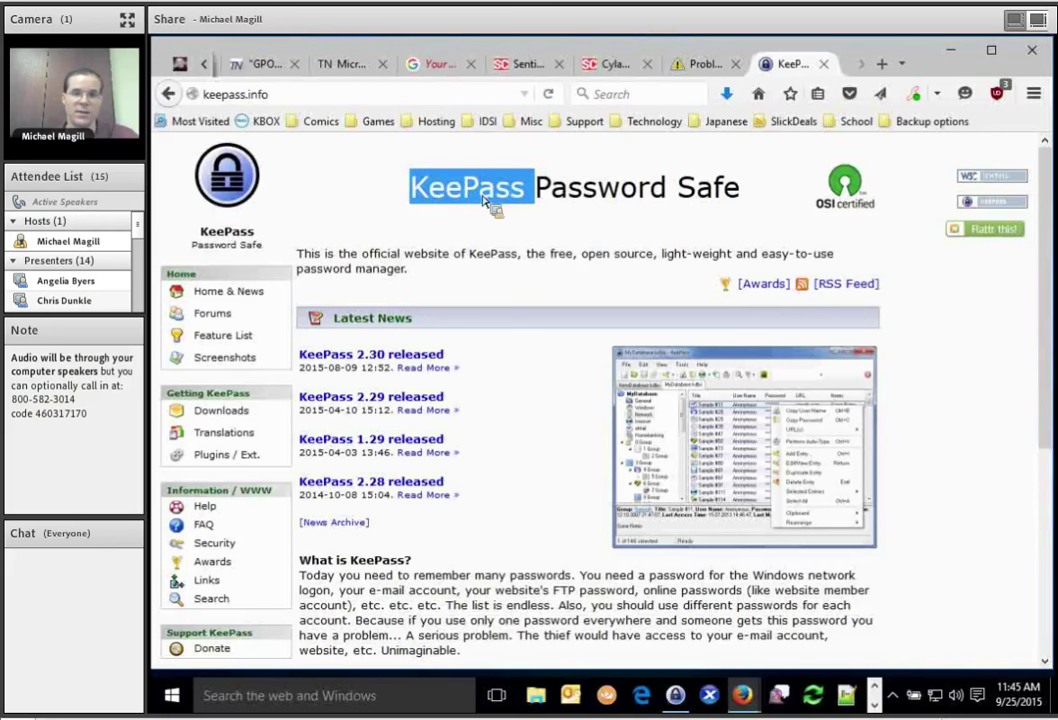
left_click(484, 283)
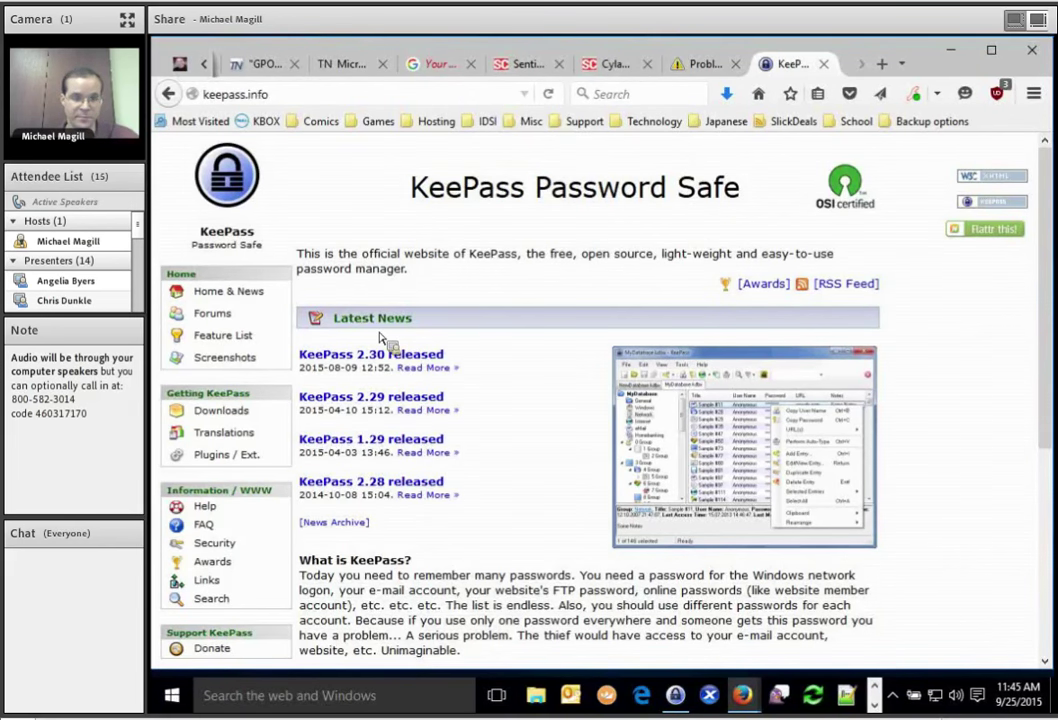
left_click(229, 403)
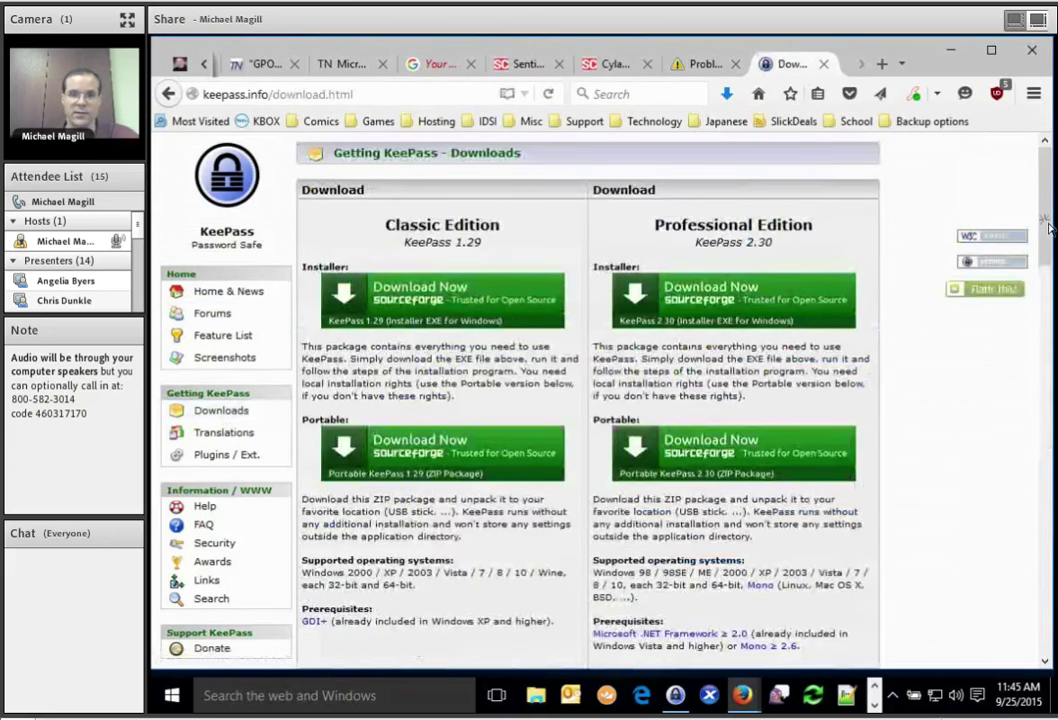
Browse the KeePass 2.30 downloads page, then close its tab and minimize Firefox.
left_click_drag(1046, 220, 1046, 460)
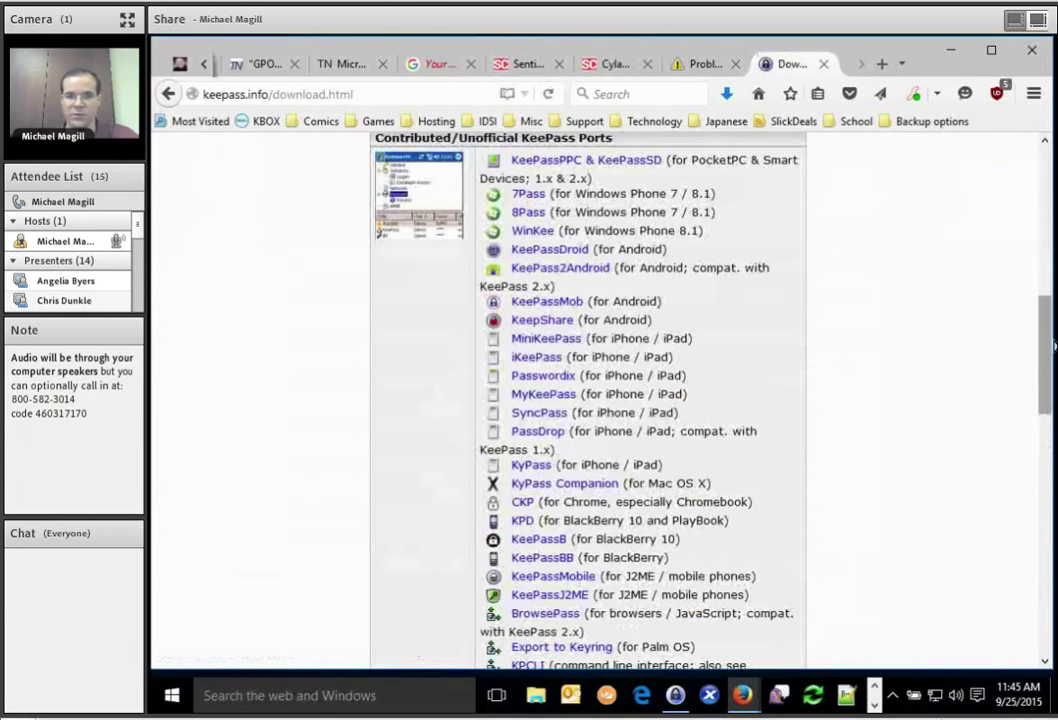
left_click_drag(1050, 344, 1020, 170)
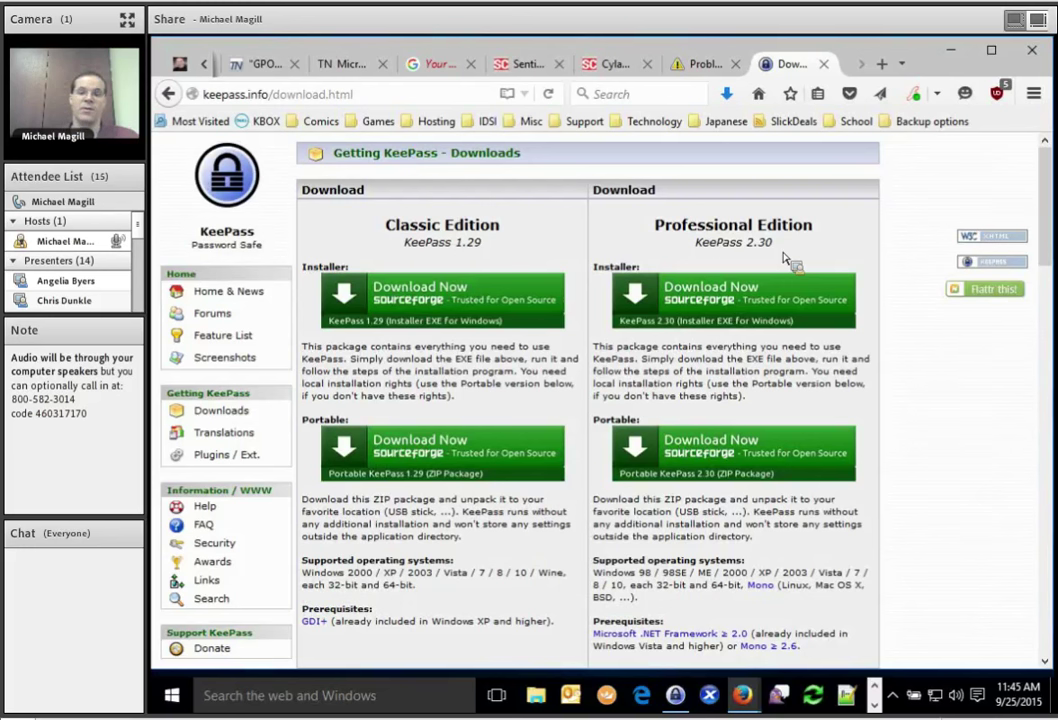
left_click_drag(703, 244, 747, 244)
left_click(735, 236)
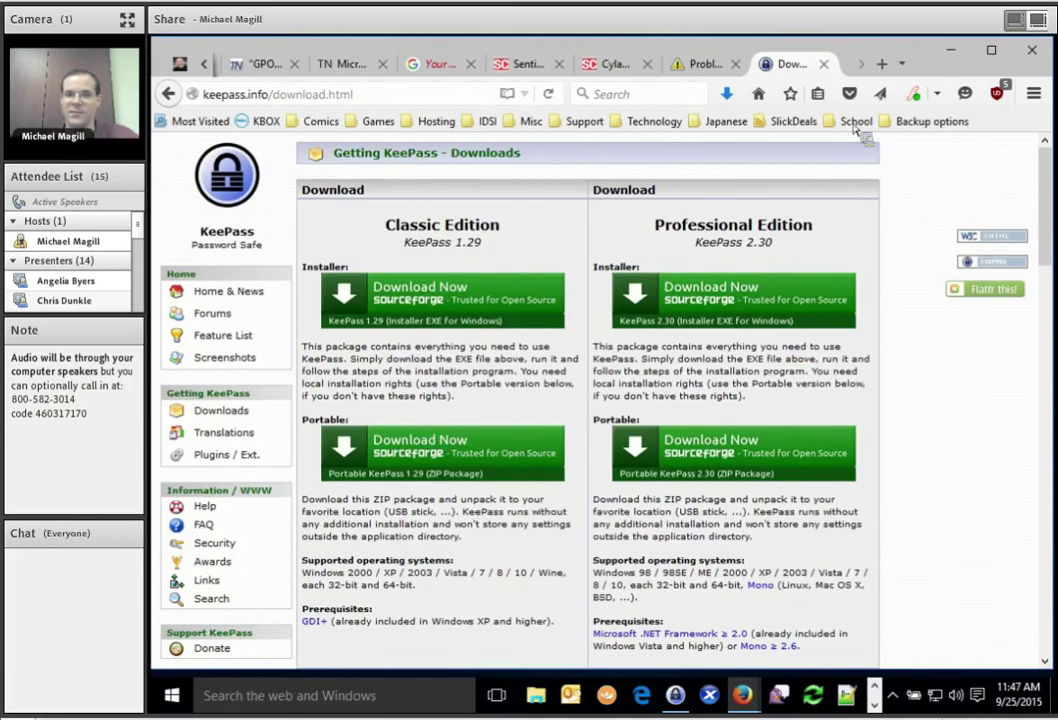
left_click(823, 64)
left_click(958, 48)
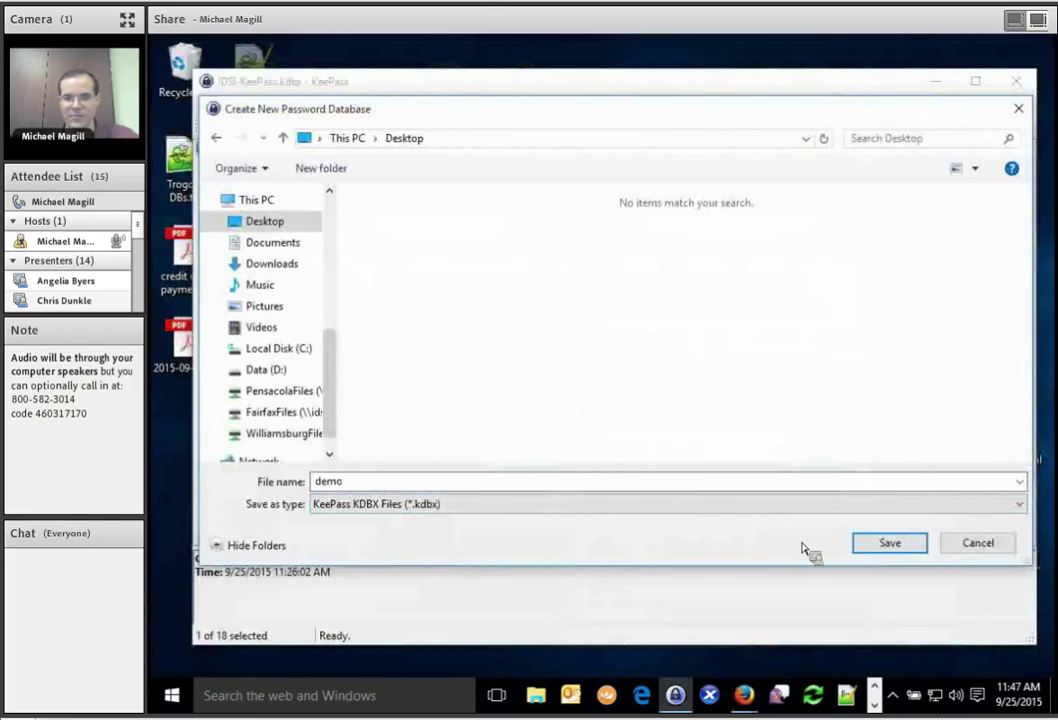
Save demo.kdbx to the Desktop, then bring the passphra.se Firefox window forward.
left_click(890, 543)
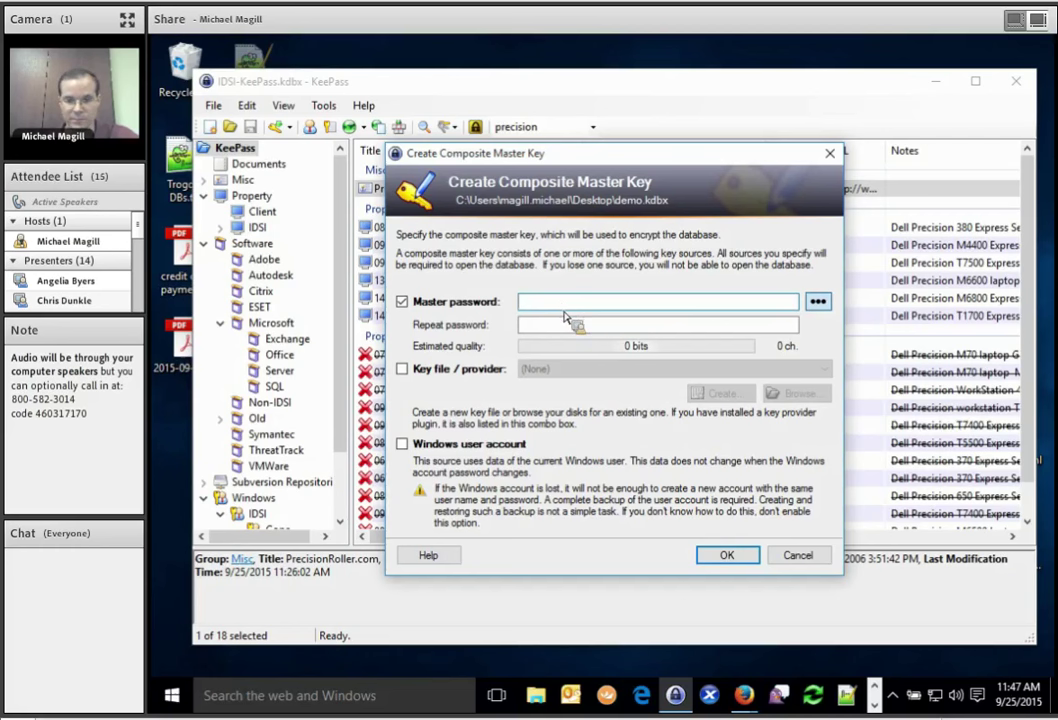
left_click(743, 695)
left_click(768, 592)
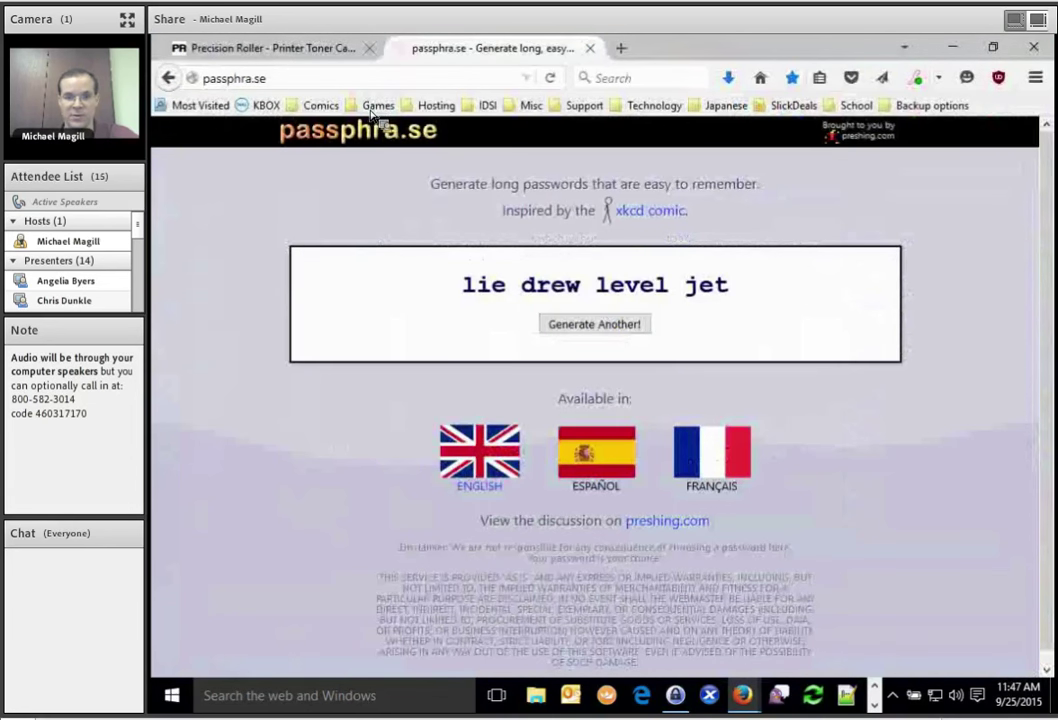
Generate a fresh four-word passphrase several times, then minimize Firefox to return to KeePass.
left_click(603, 328)
left_click(603, 328)
left_click(603, 328)
left_click(603, 329)
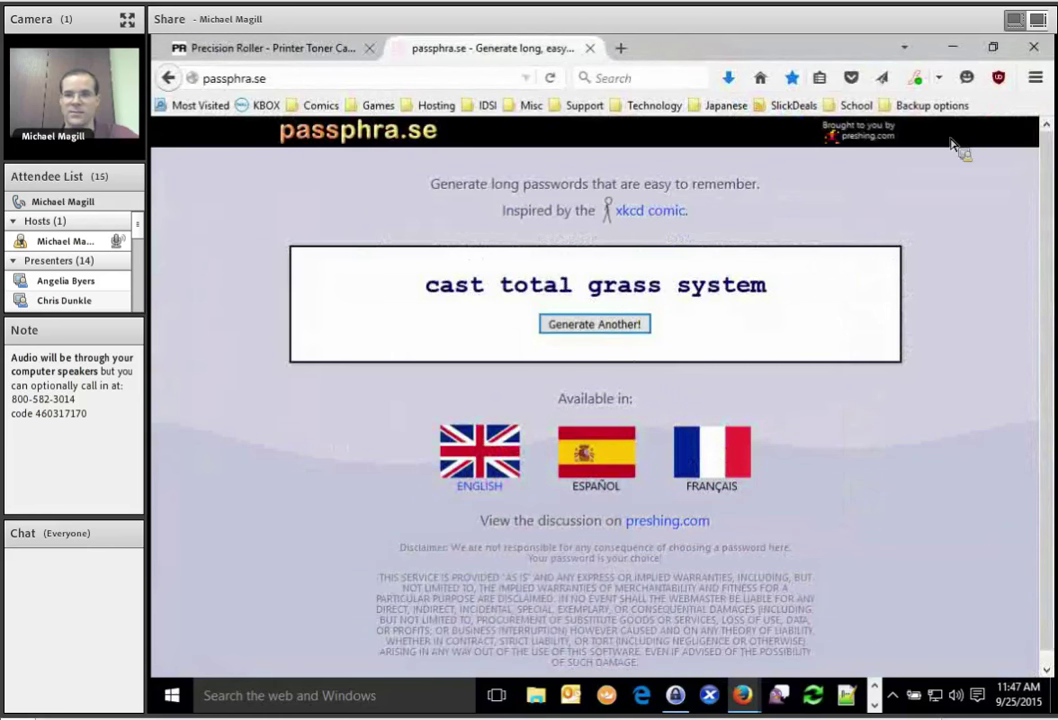
left_click(952, 47)
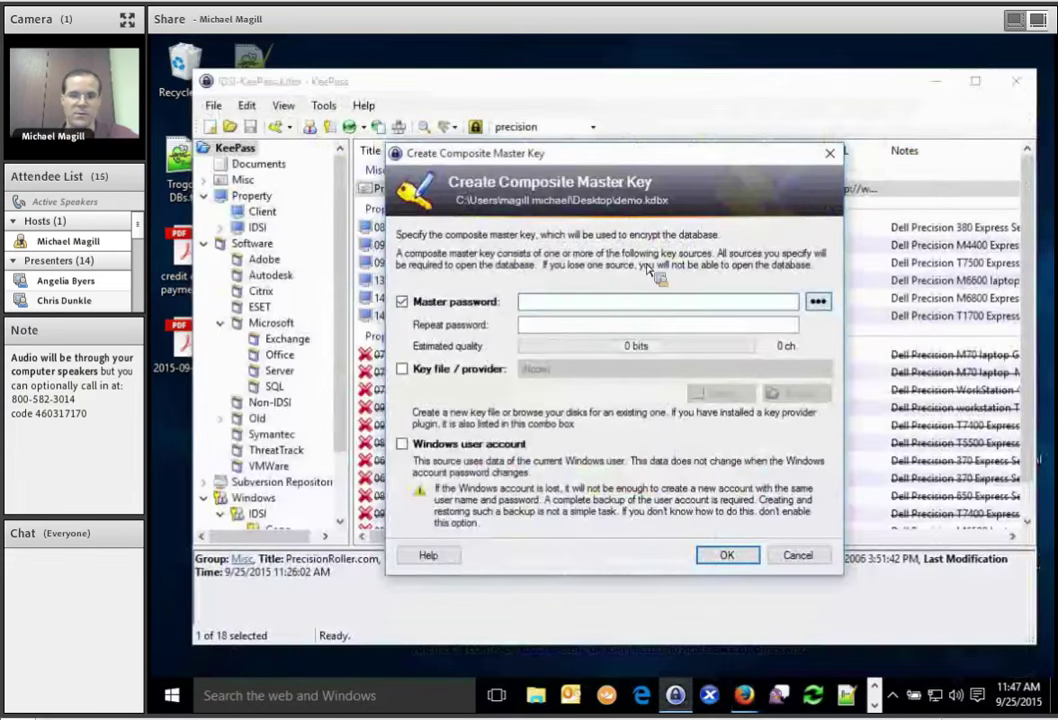
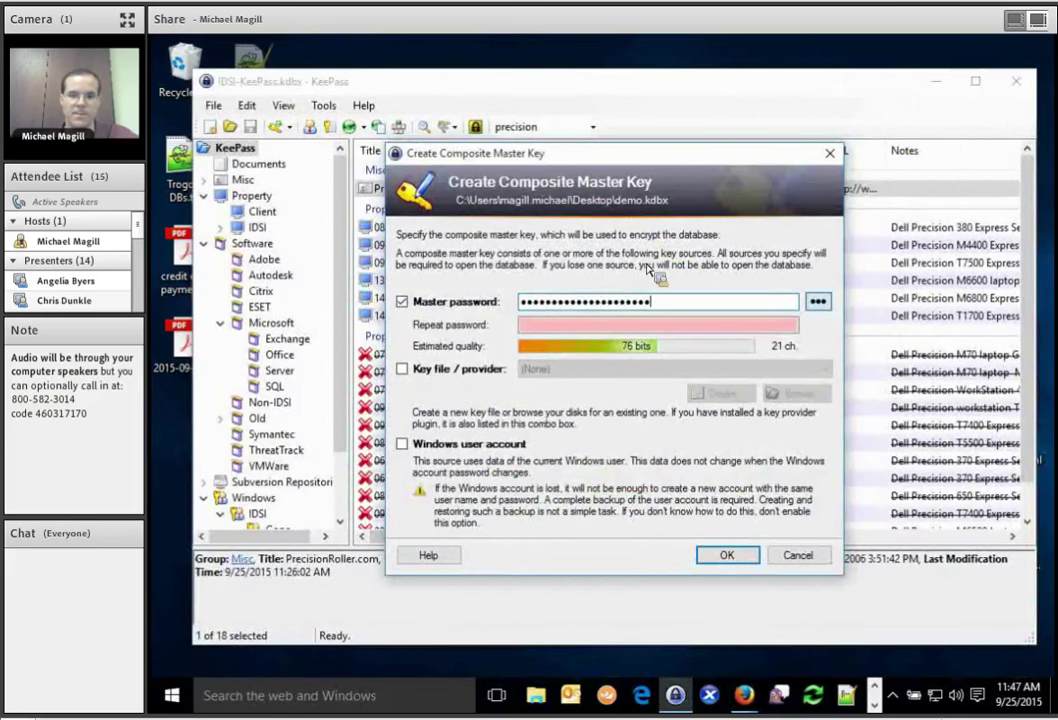
Enter and repeat the master password for demo.kdbx, then confirm the composite master key.
key("Tab")
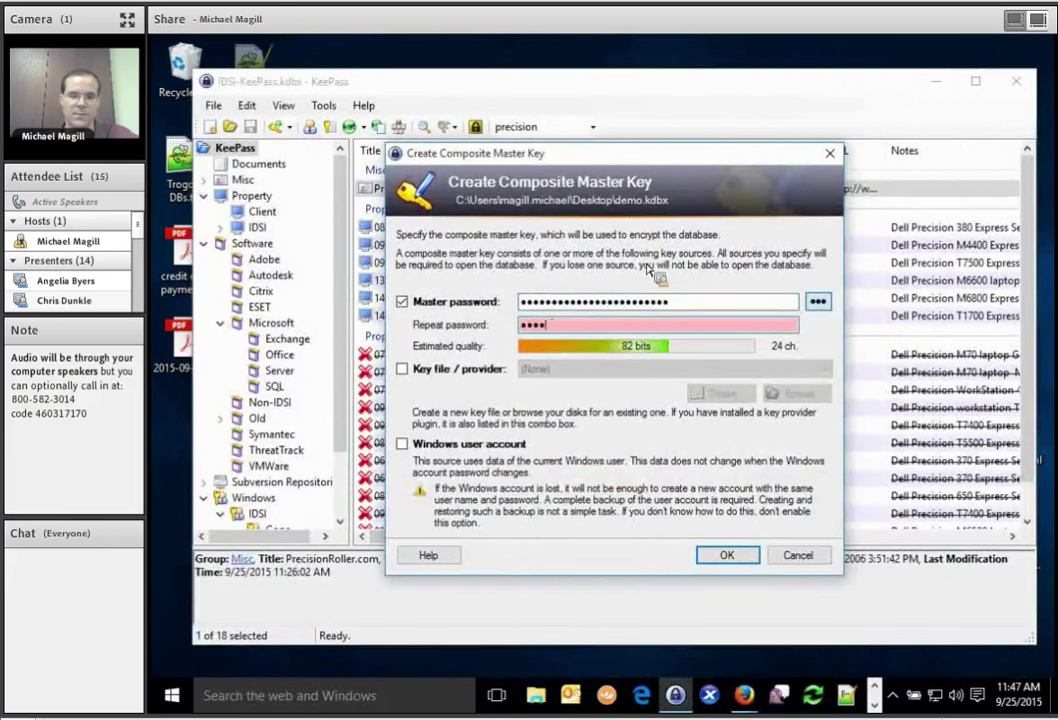
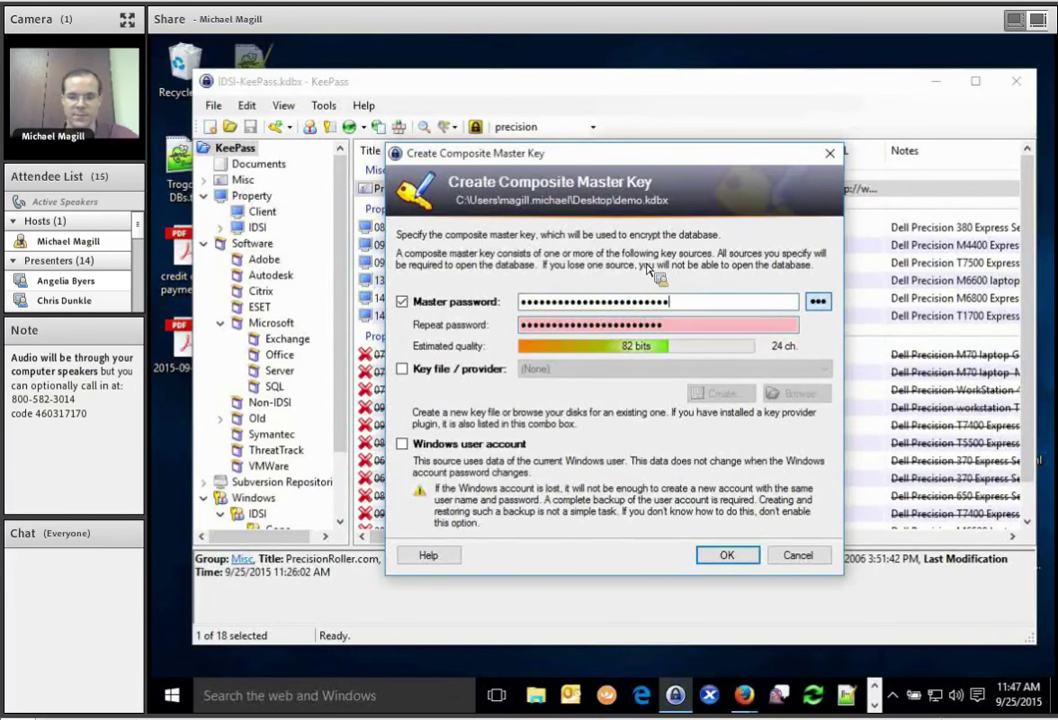
key("ctrl+a")
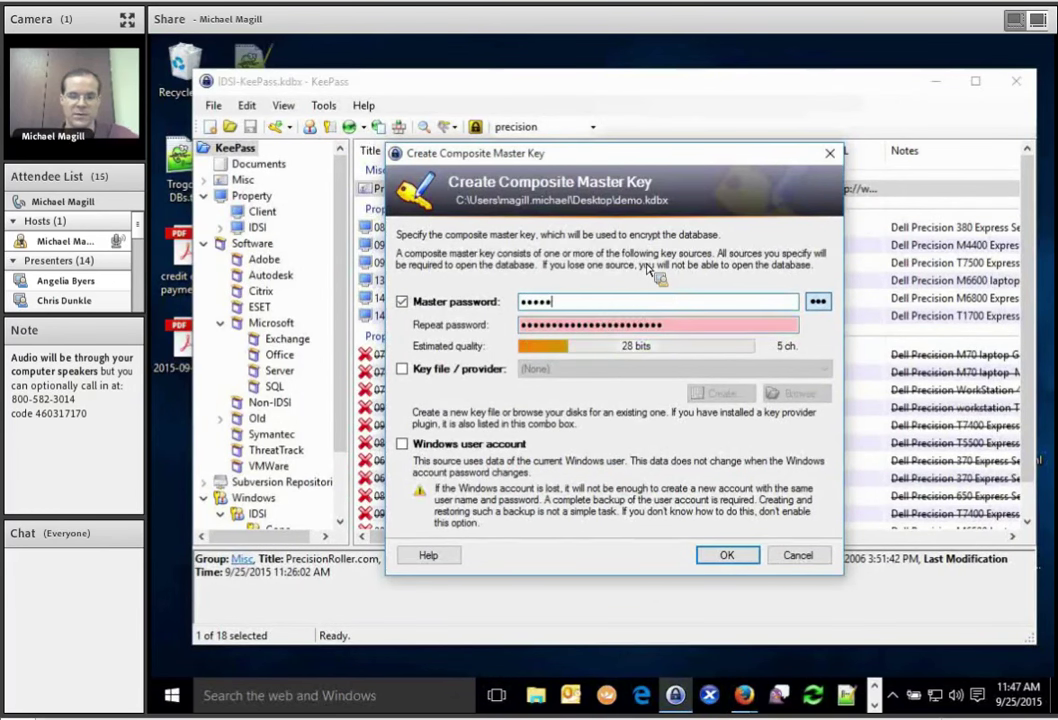
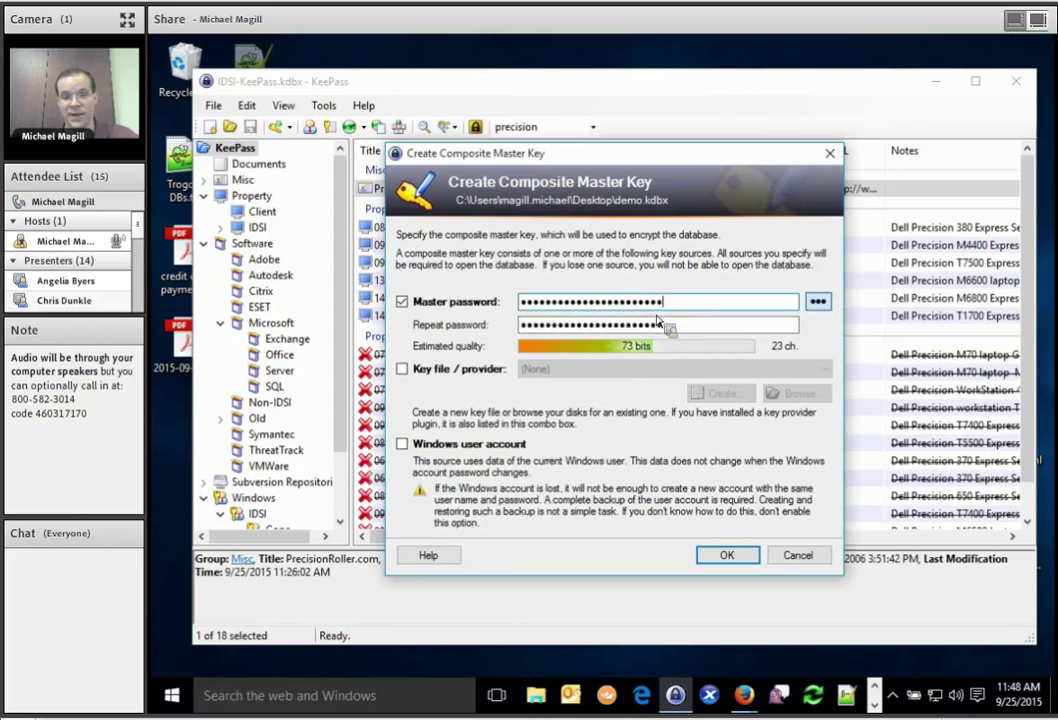
left_click(727, 554)
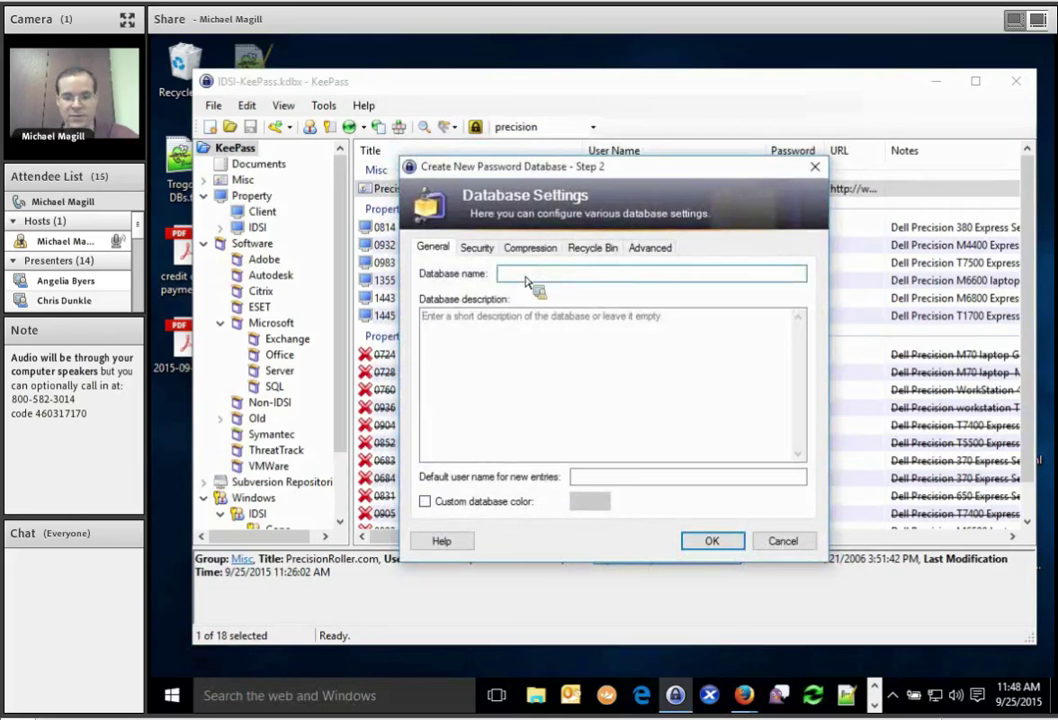
Name the database Demo, look through its settings pages, and confirm.
type("Demo")
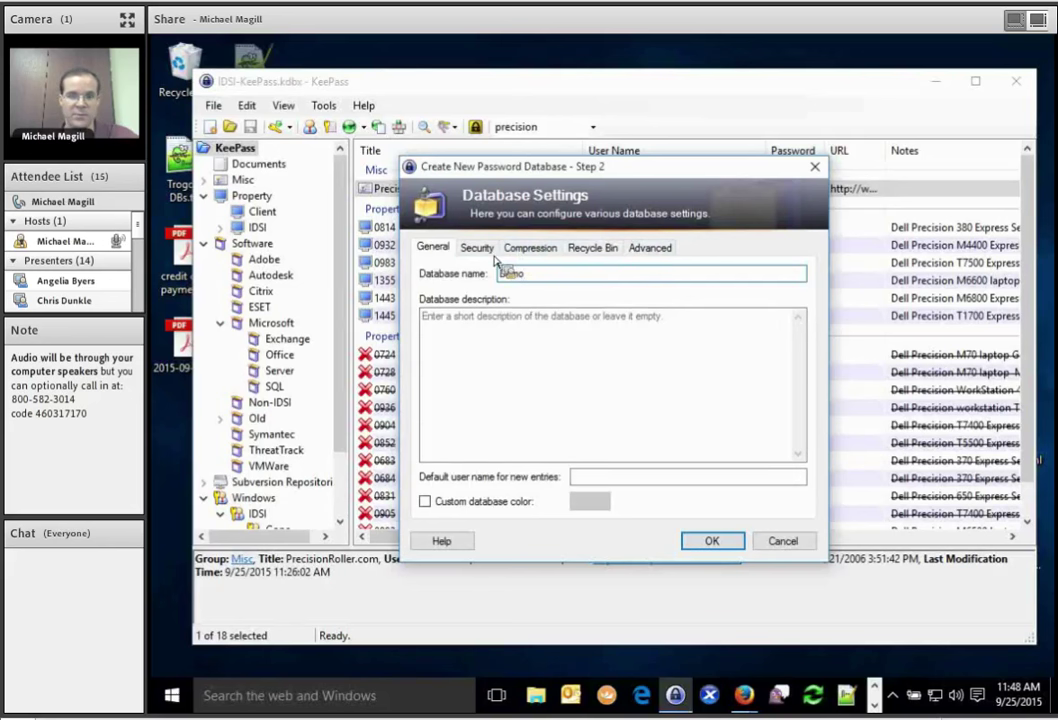
left_click(487, 248)
left_click(527, 248)
left_click(590, 248)
left_click(432, 248)
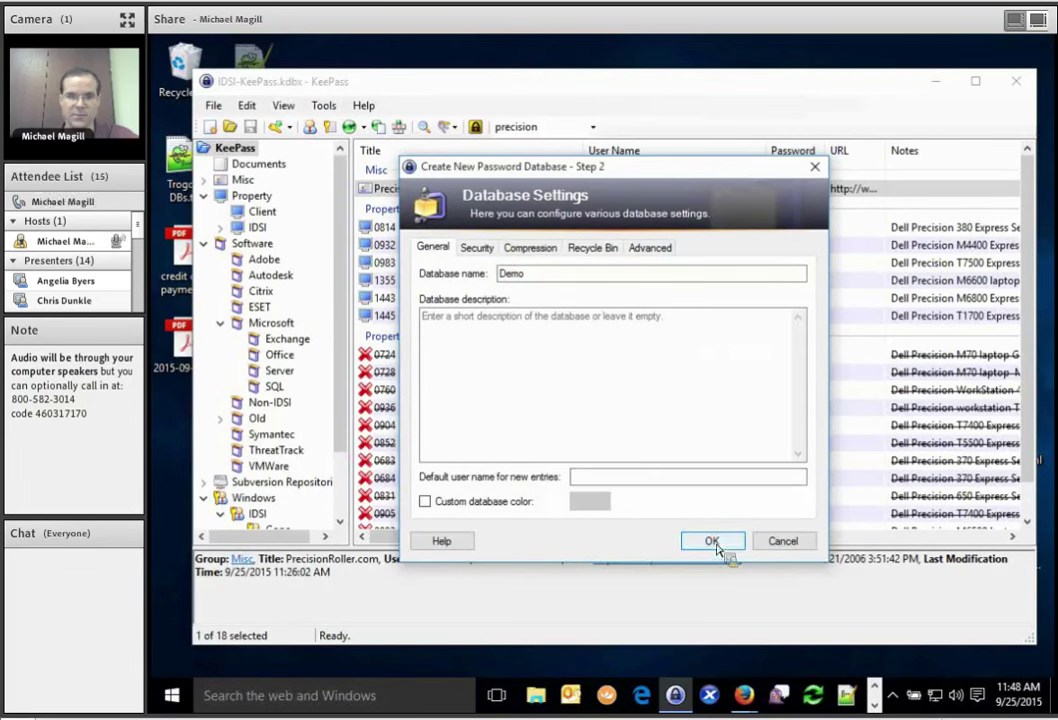
left_click(718, 546)
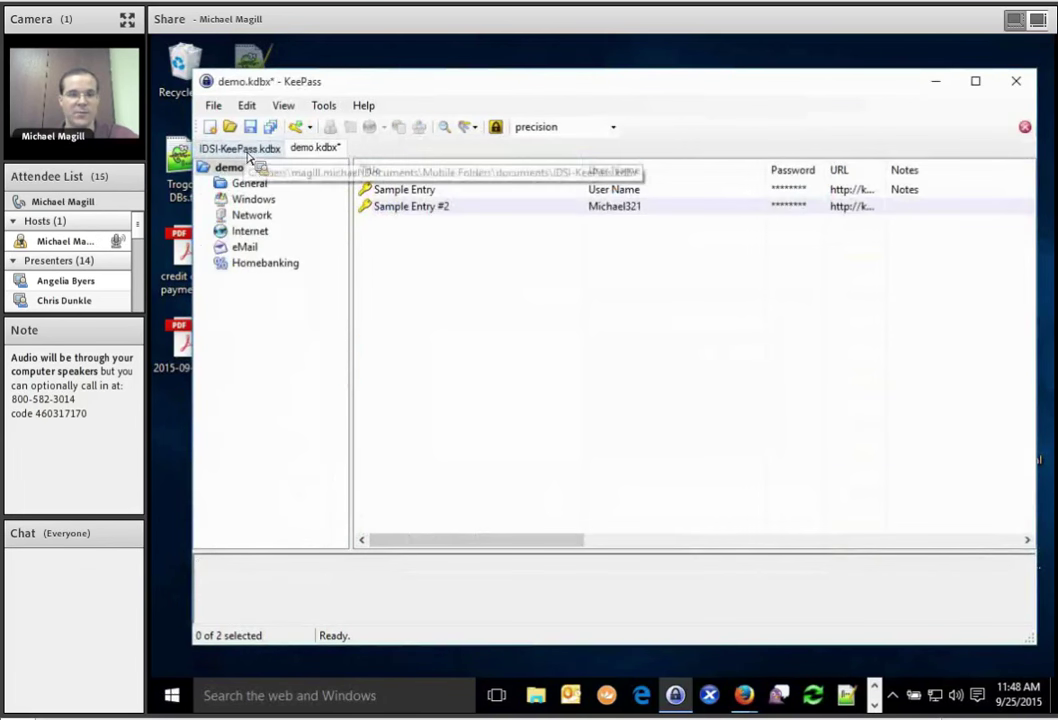
Switch to IDSI-KeePass.kdbx and back to demo.kdbx, then select the General group.
left_click(252, 149)
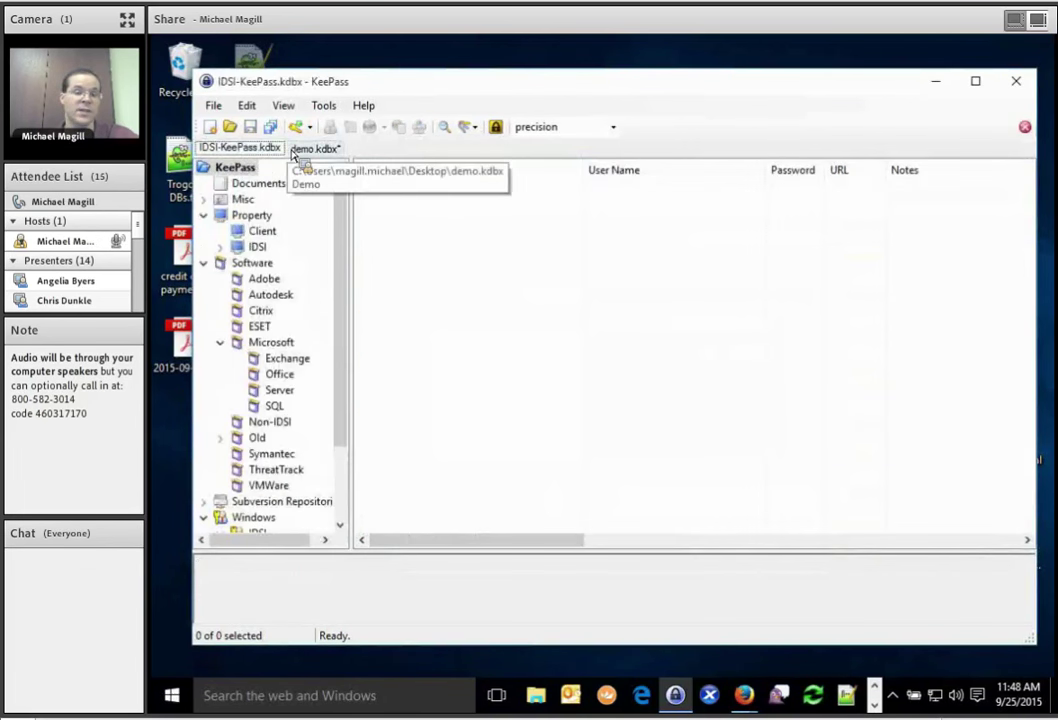
left_click(312, 148)
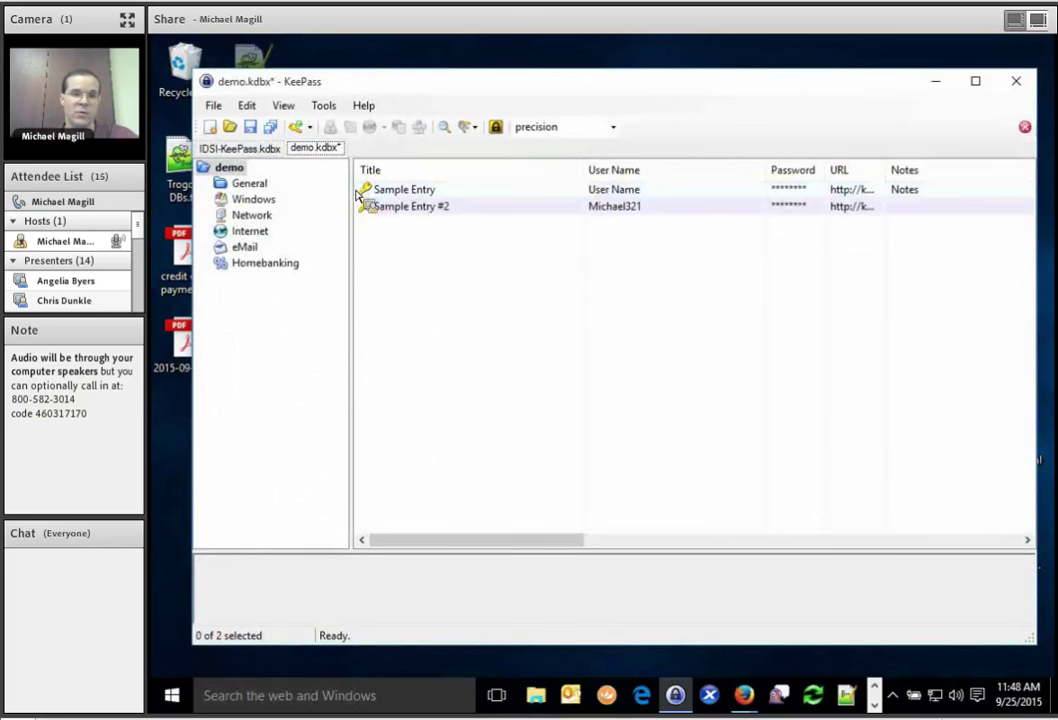
left_click_drag(357, 195, 249, 186)
Delete the General group to the Recycle Bin and nest Windows under Network.
right_click(249, 186)
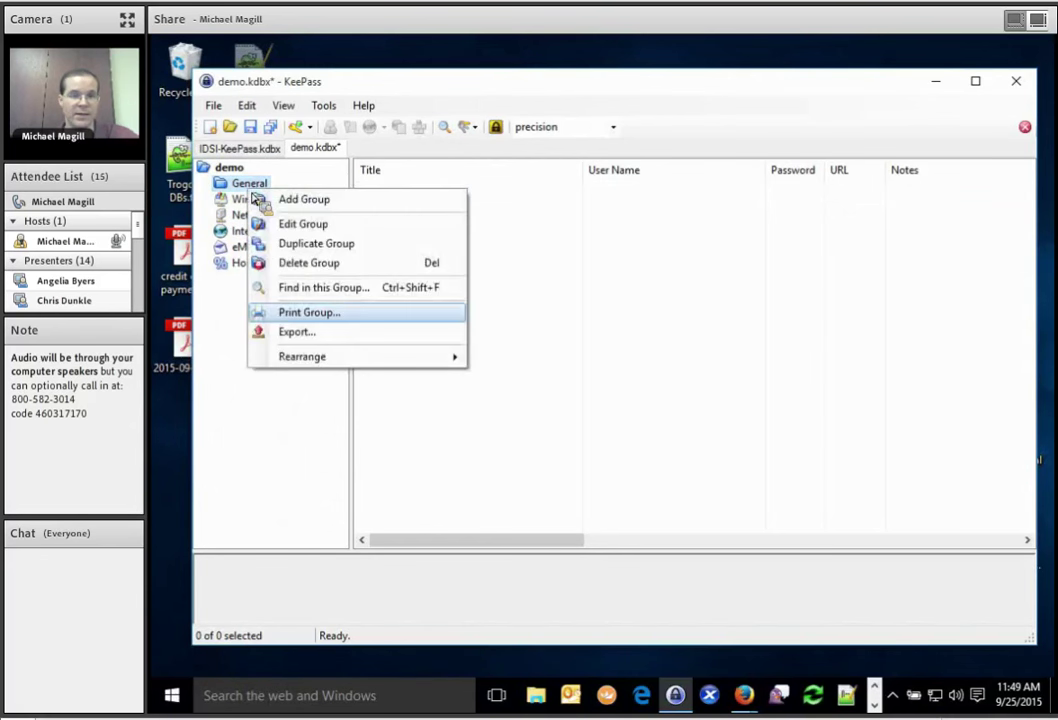
left_click(298, 270)
left_click(652, 380)
left_click_drag(648, 390, 267, 212)
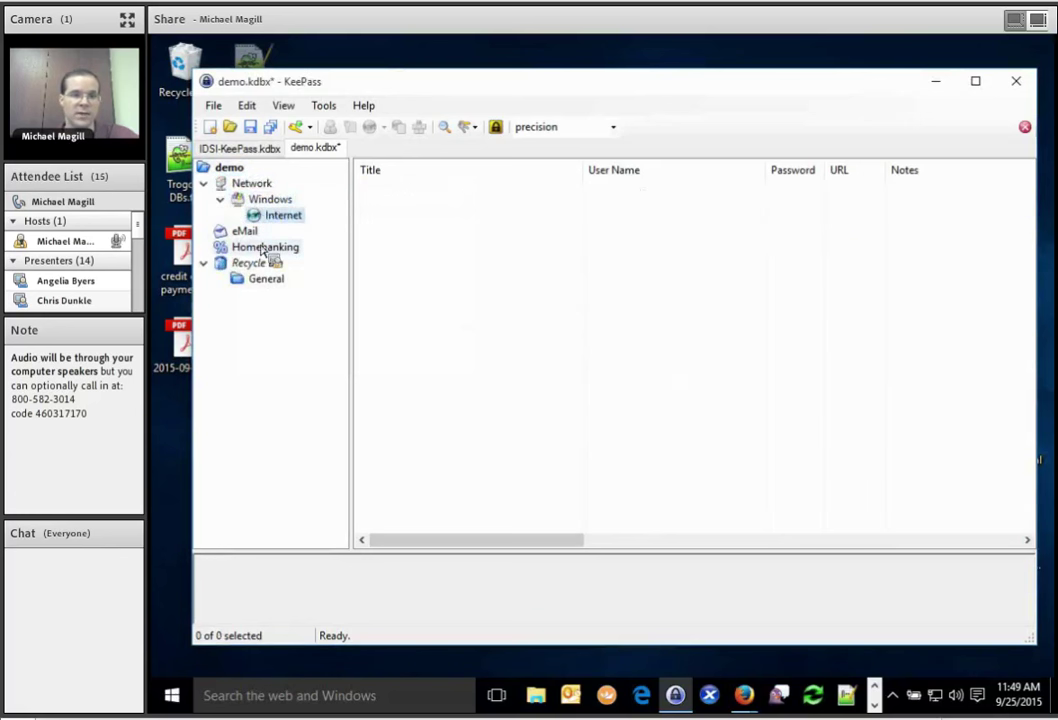
Move the eMail group one place up in the group tree.
right_click(250, 235)
mouse_move(360, 403)
left_click(540, 424)
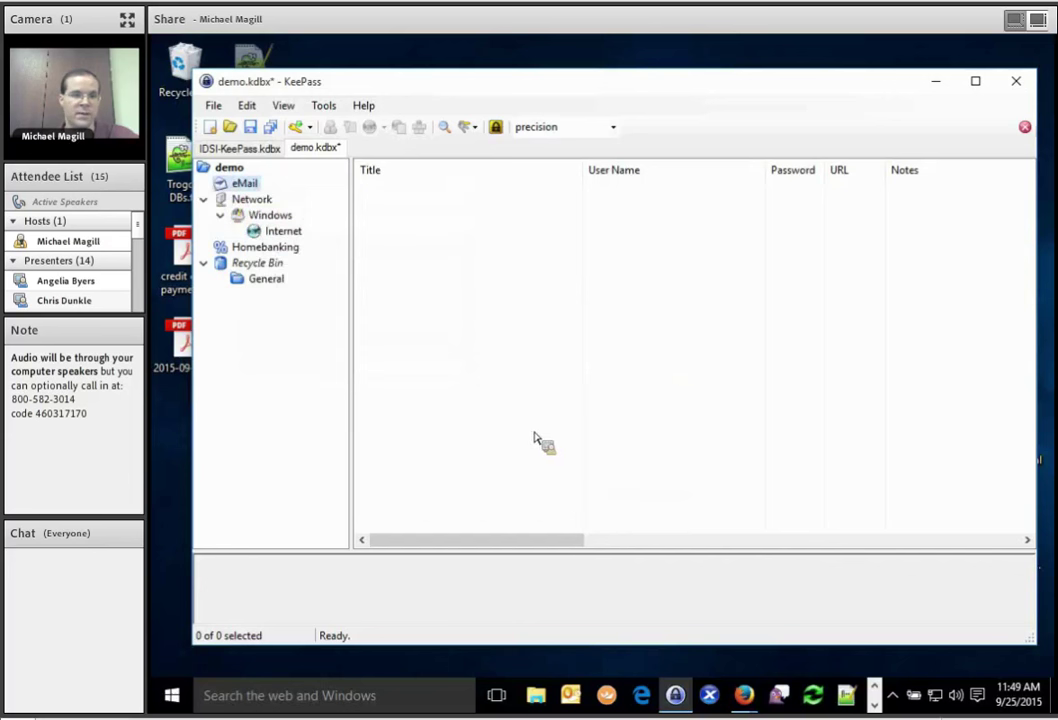
right_click(241, 188)
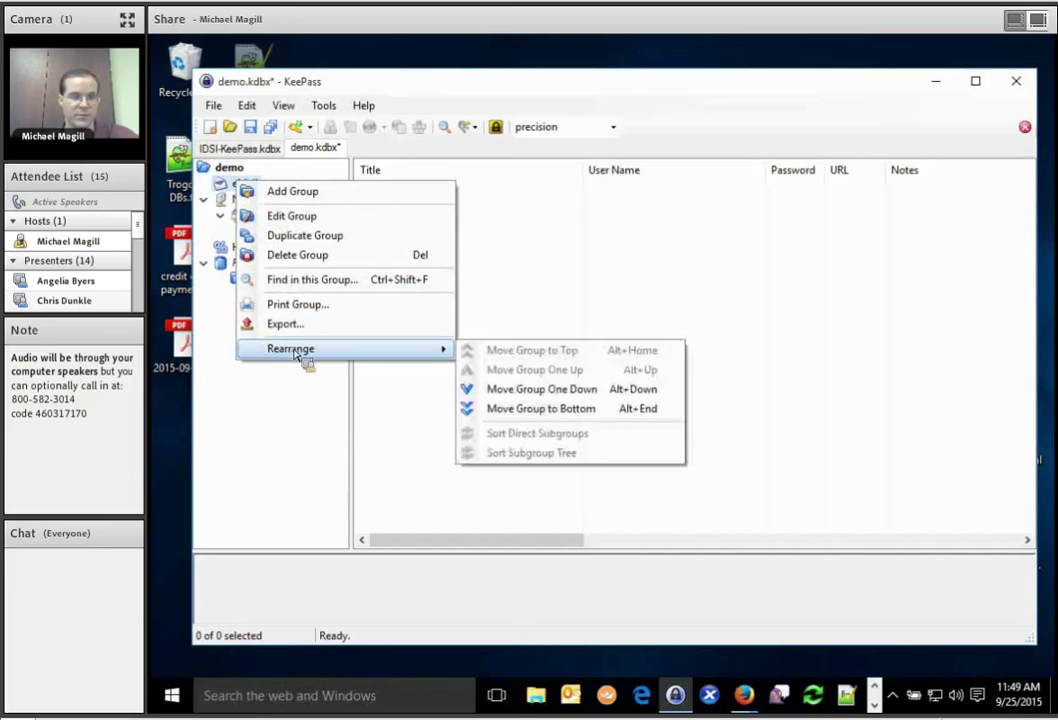
left_click(296, 432)
left_click_drag(296, 432, 330, 190)
Add a new entry titled Demo and fill in the user name.
mouse_move(303, 132)
left_mouse_down()
mouse_move(496, 294)
mouse_move(303, 133)
left_mouse_up()
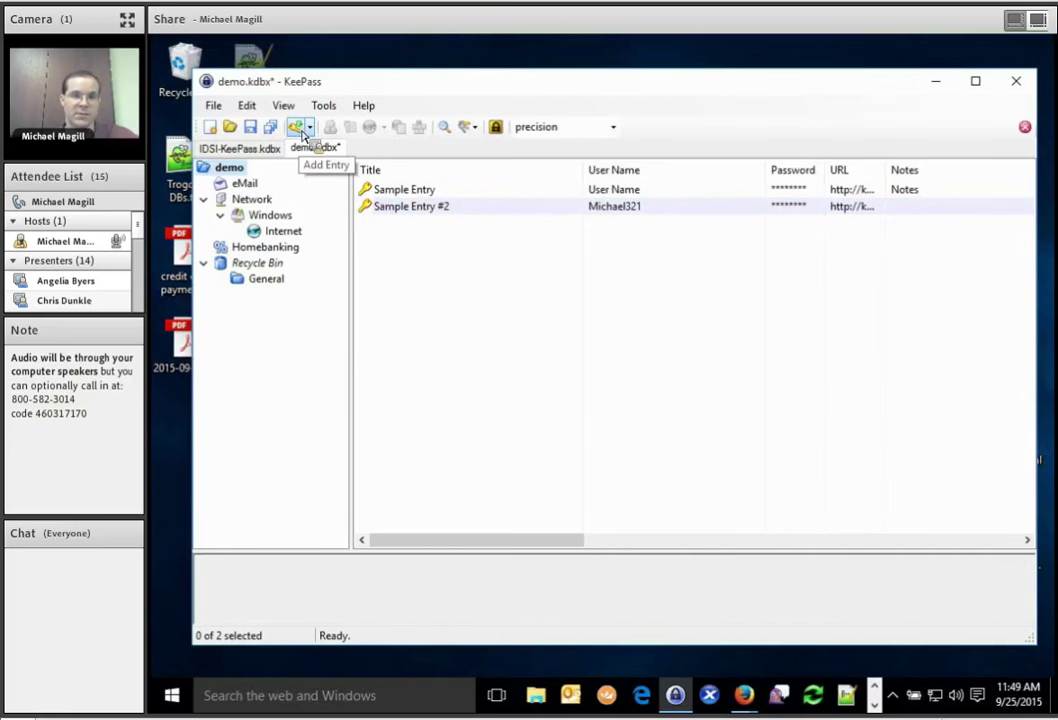
left_click(297, 127)
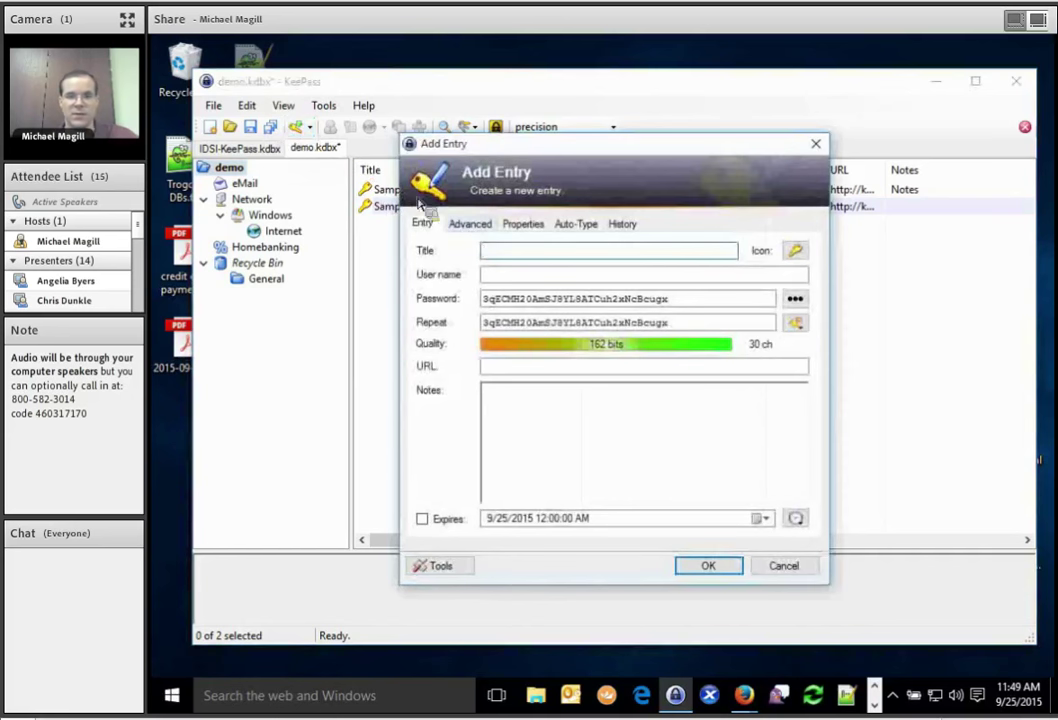
left_click(535, 279)
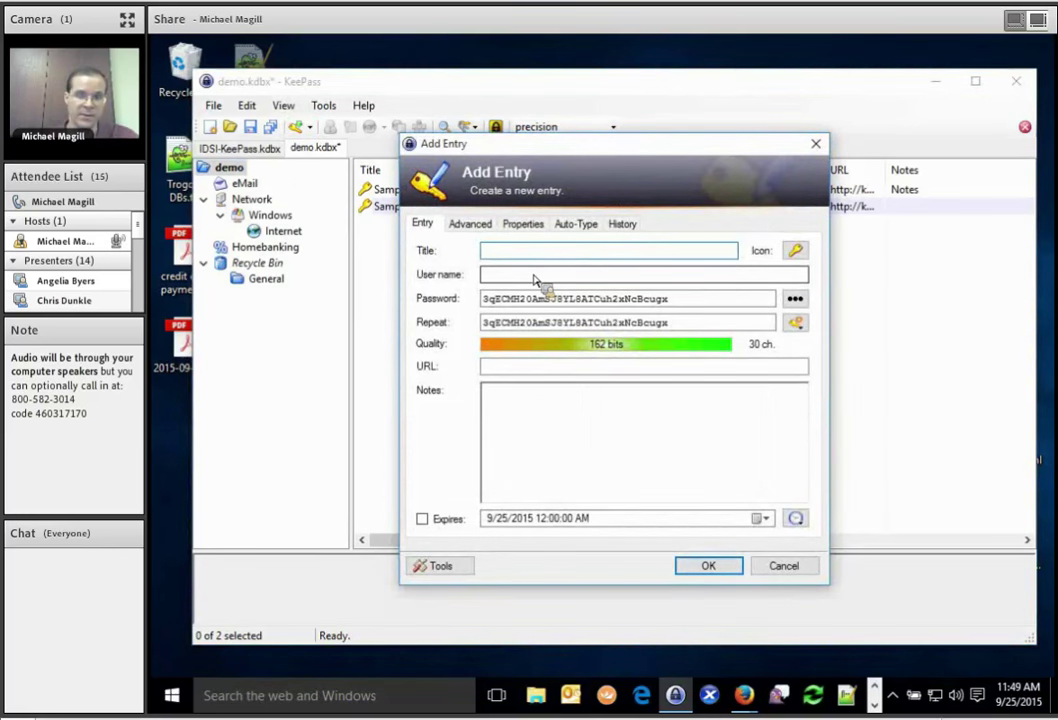
type("Demo")
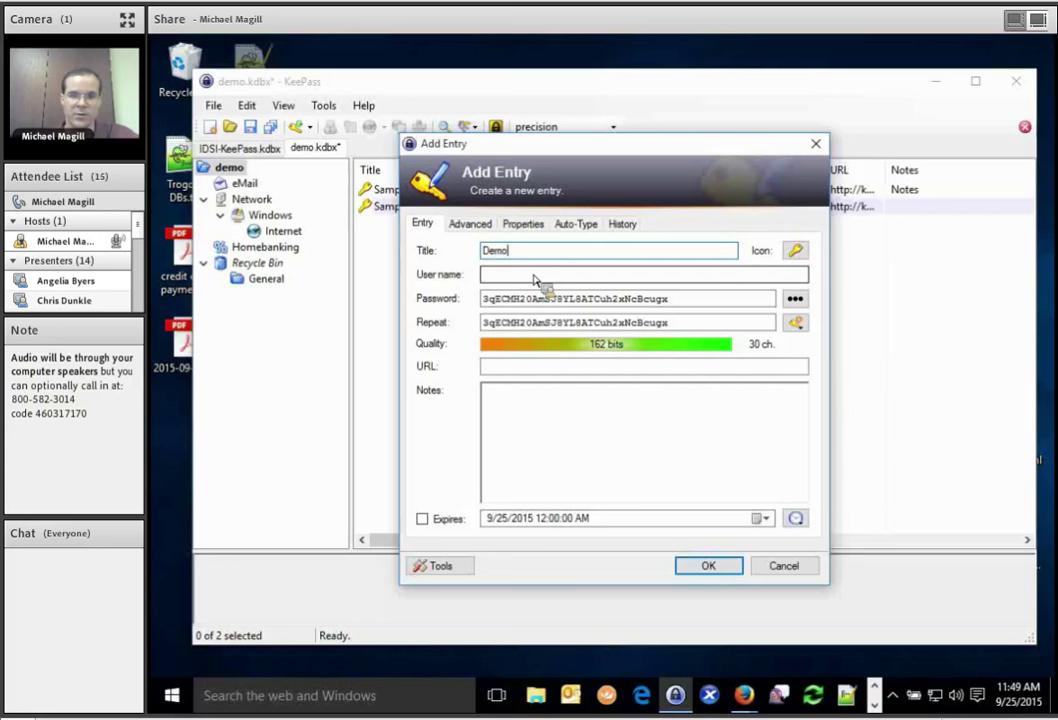
key("Tab")
key("Tab")
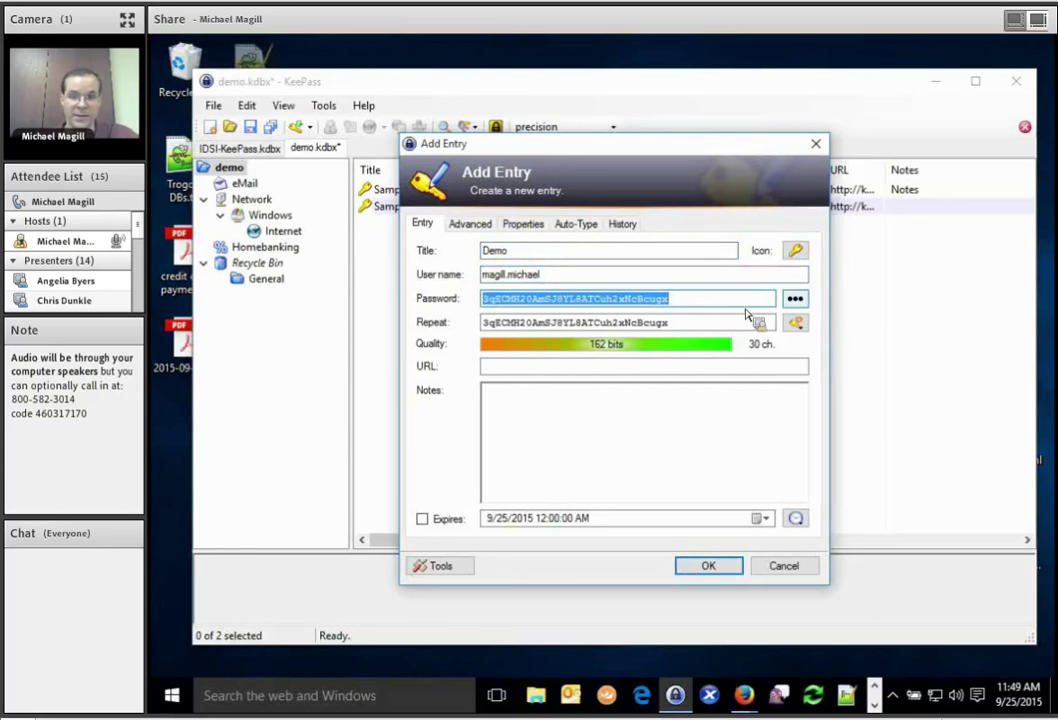
Generate a new 15-character password with special characters, rated 92 bits.
left_click(795, 324)
left_click(808, 345)
left_click(614, 317)
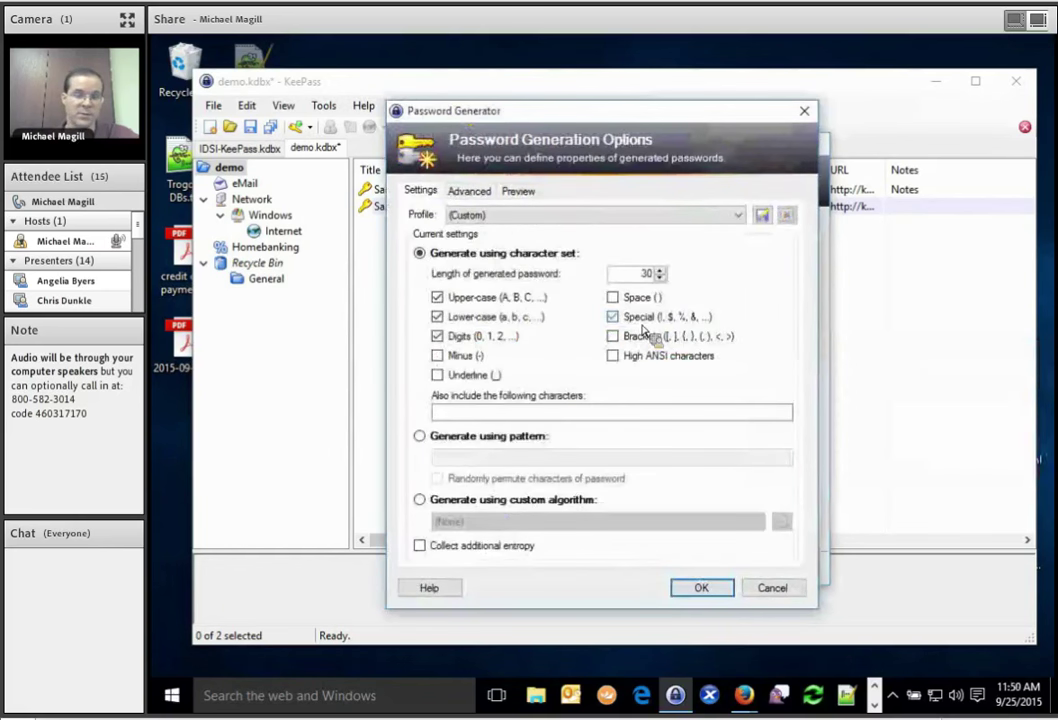
double_click(648, 273)
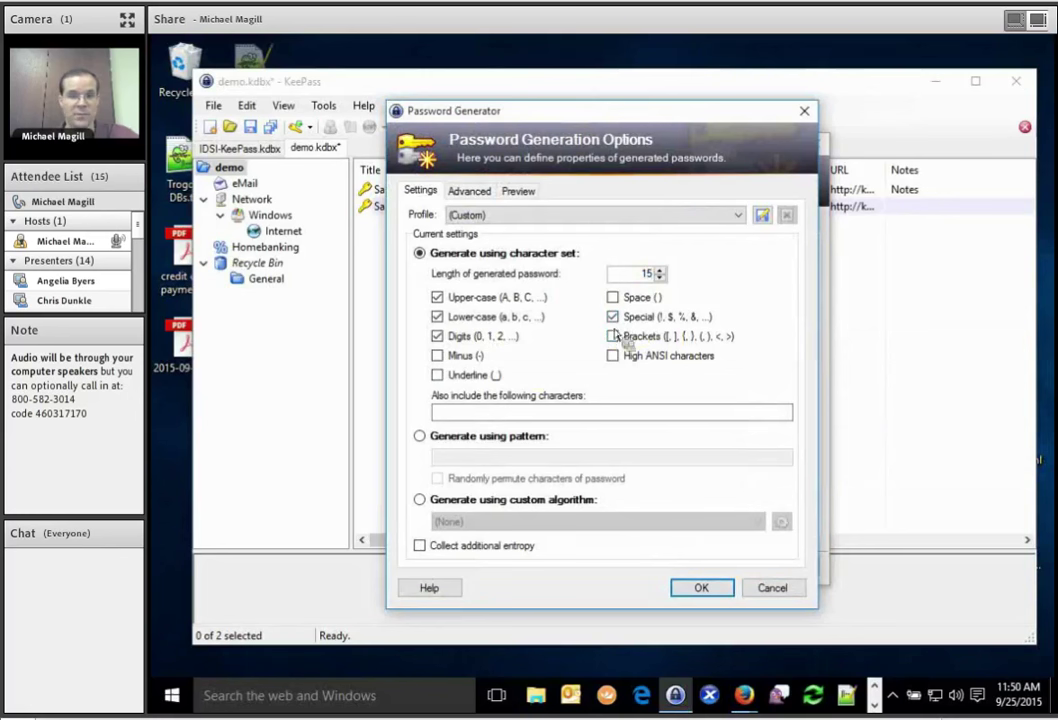
left_click(677, 594)
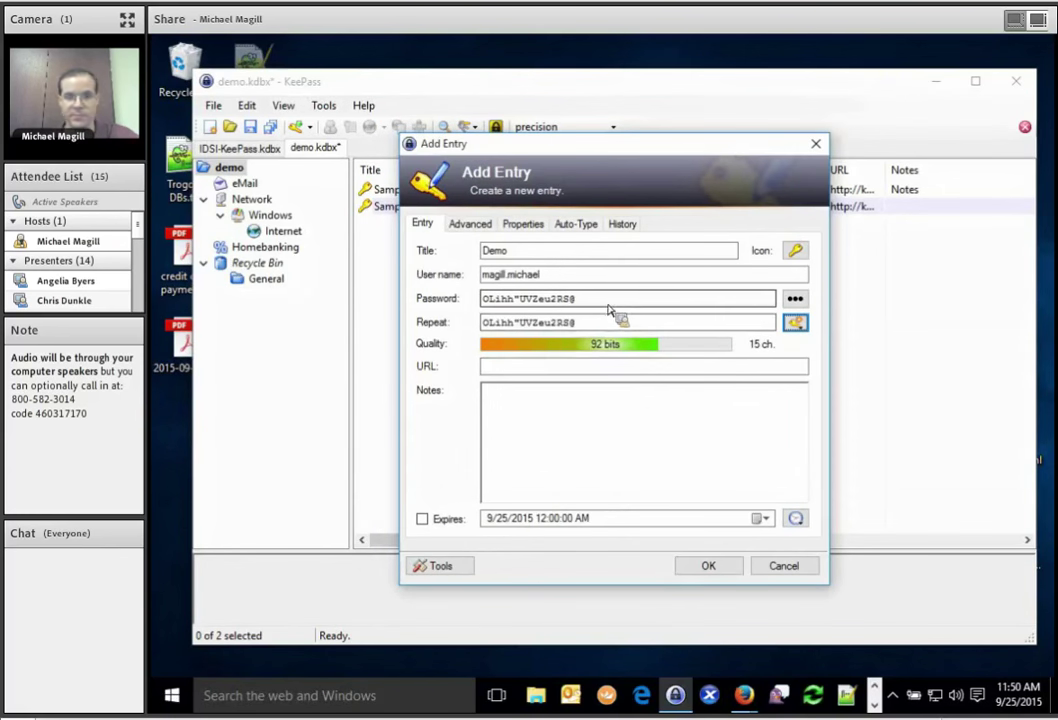
Reopen the password generator to view its advanced options, then close it unchanged.
left_click(795, 322)
left_click(798, 346)
left_click(470, 191)
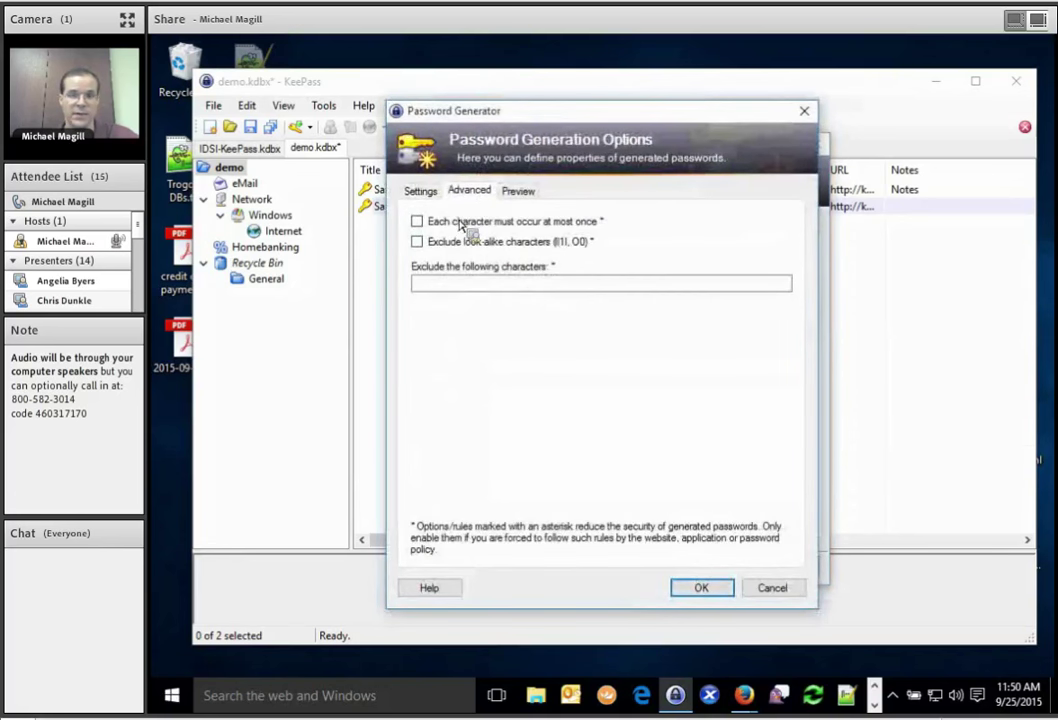
left_click(424, 192)
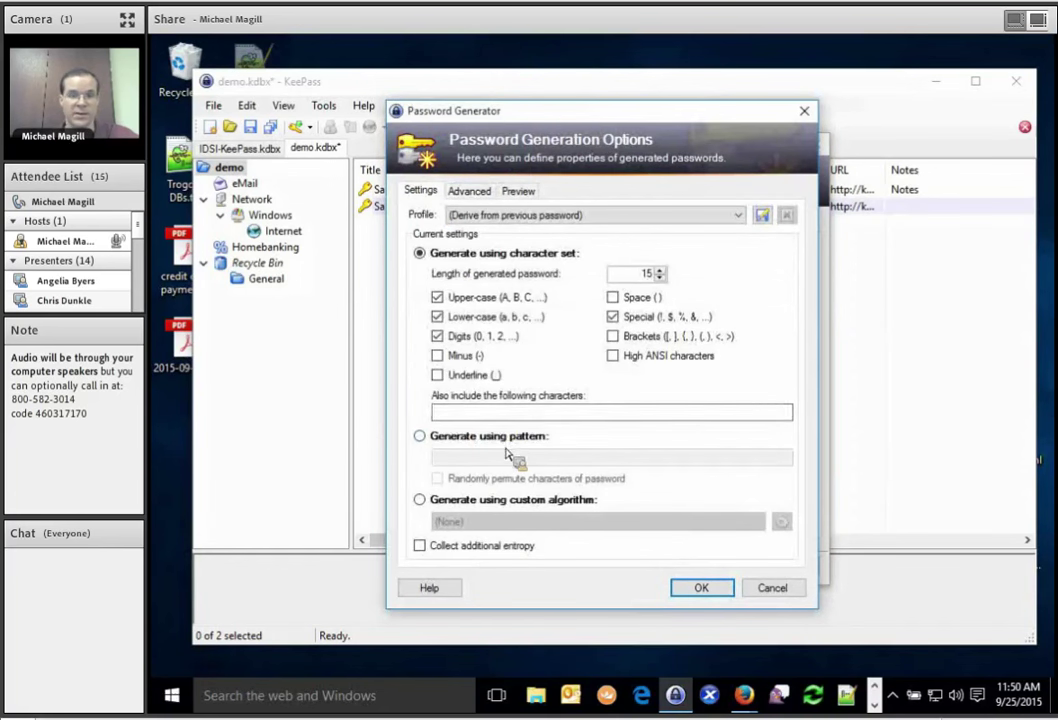
left_click(776, 590)
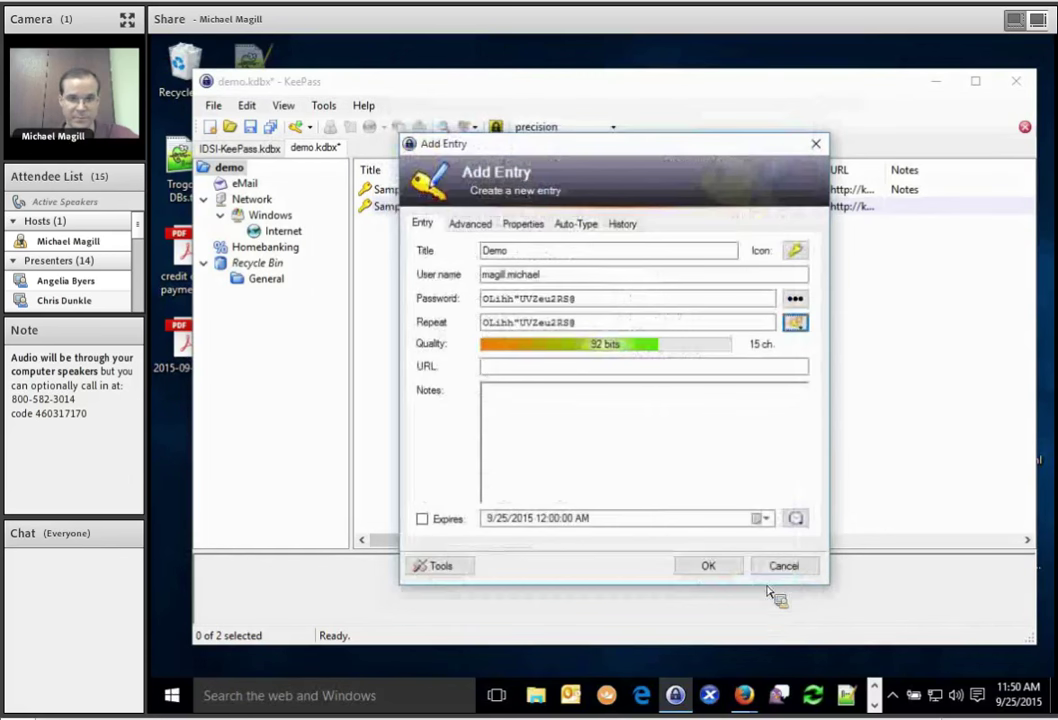
Replace the Demo entry's default key icon with standard icon 5 from the Icon Picker.
left_click(582, 298)
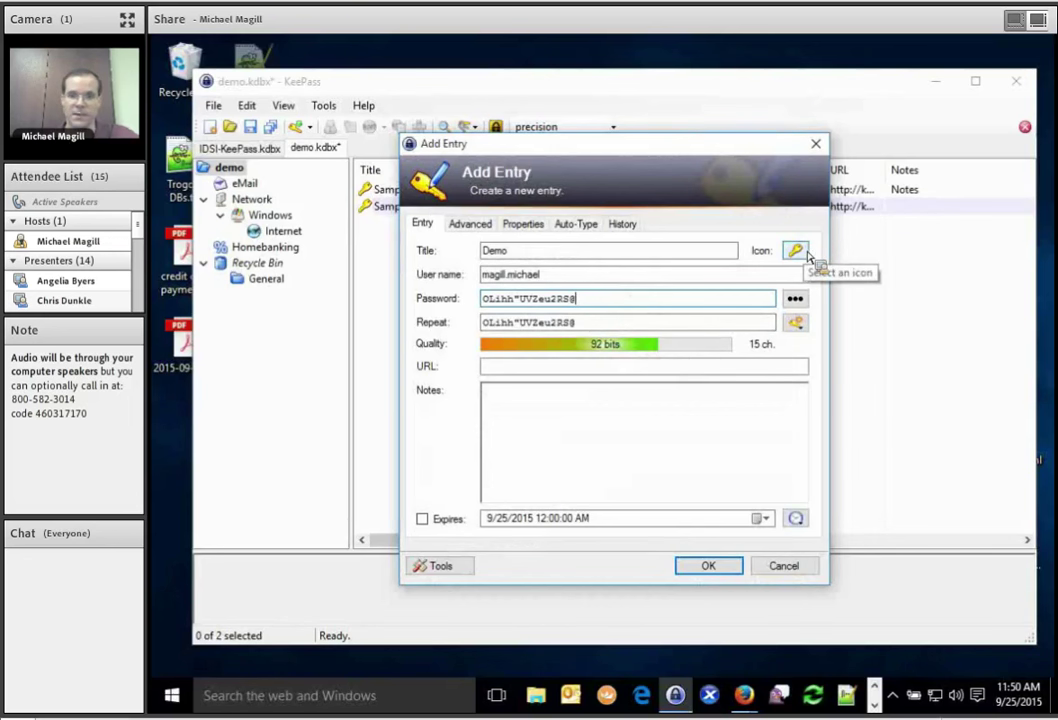
left_click(806, 252)
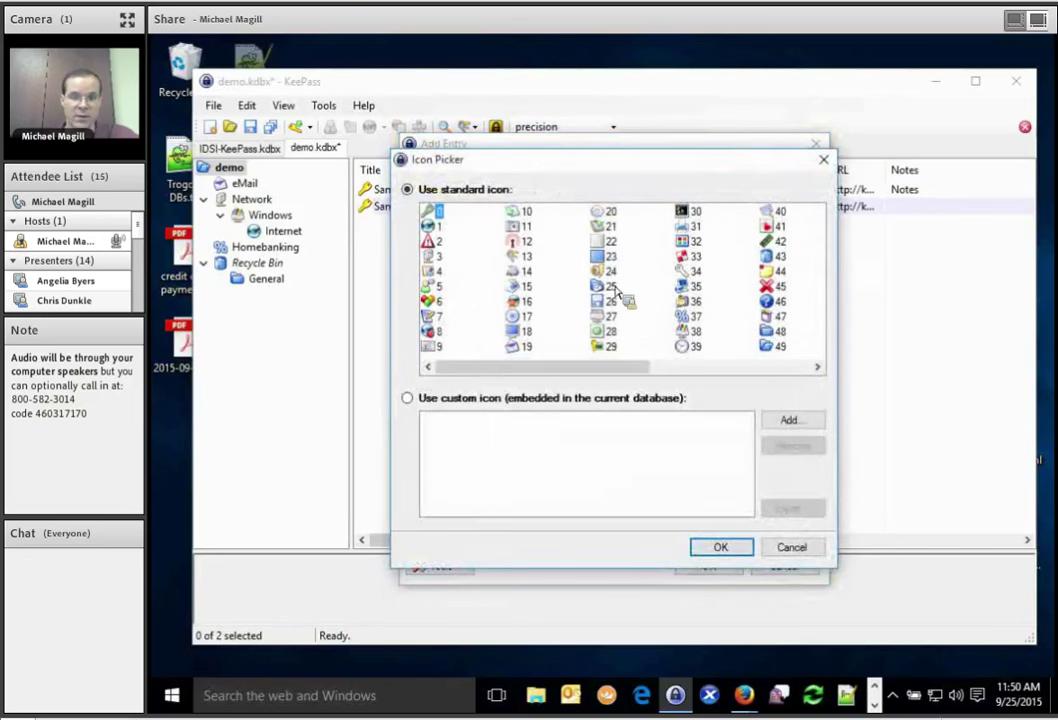
left_click_drag(436, 287, 455, 297)
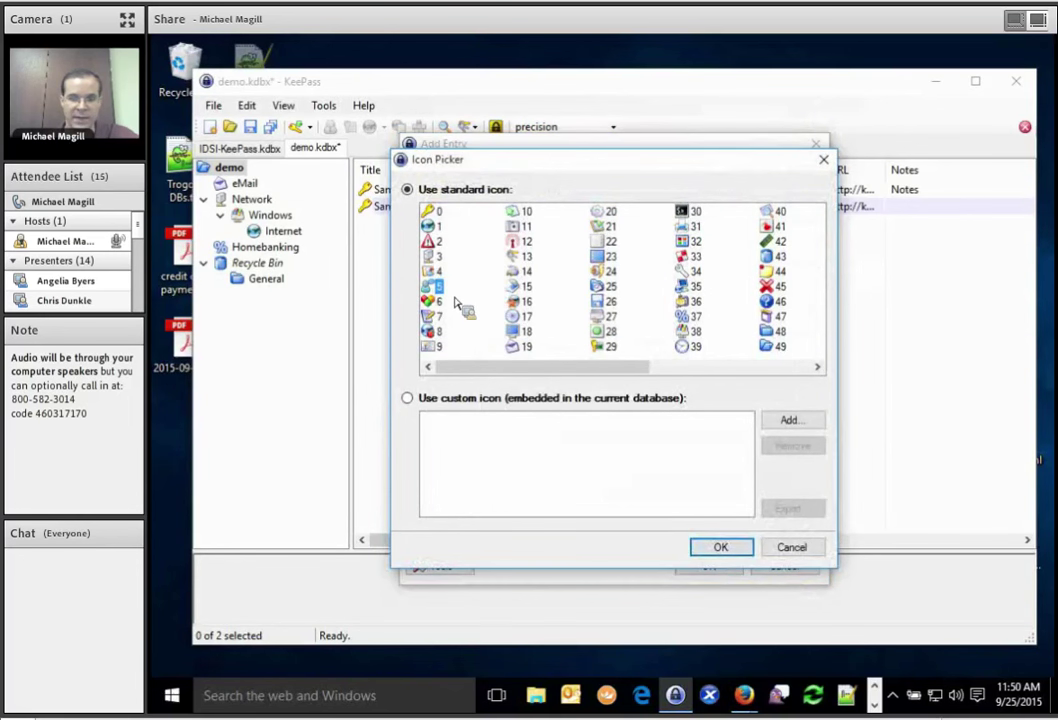
left_click(717, 550)
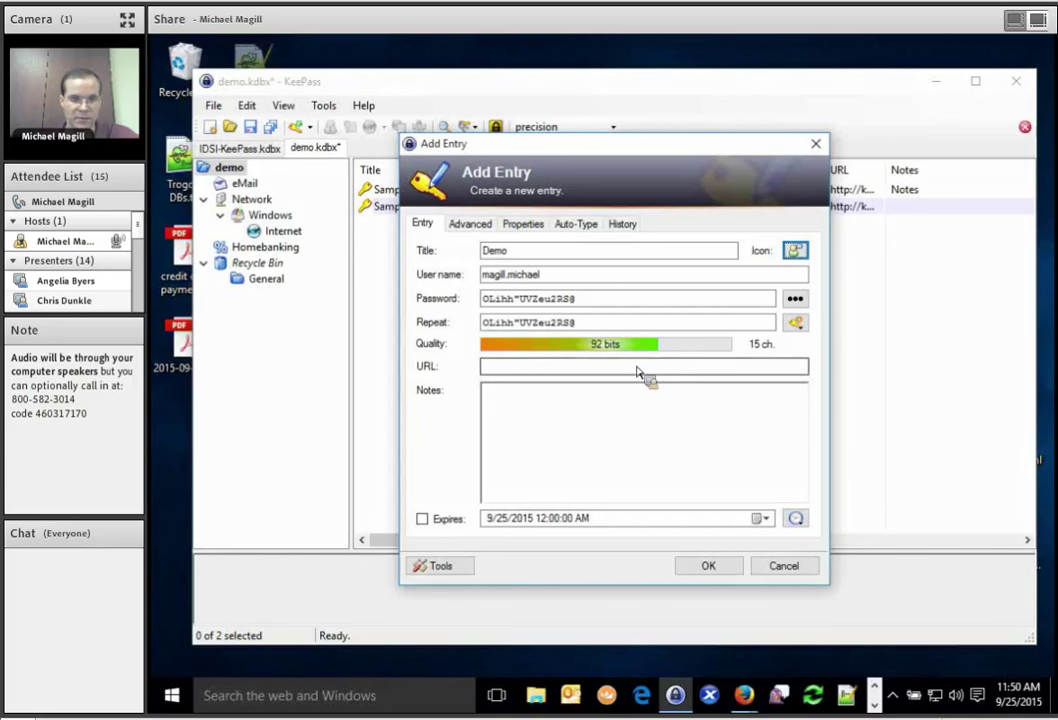
left_click(637, 368)
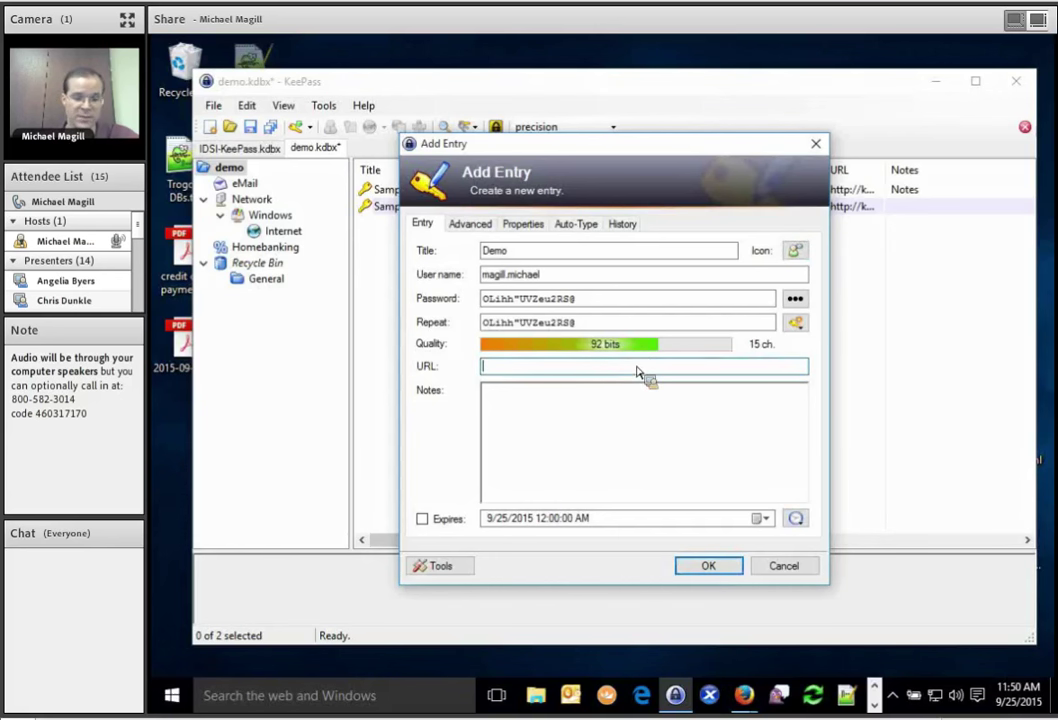
type("http://www.skype.com")
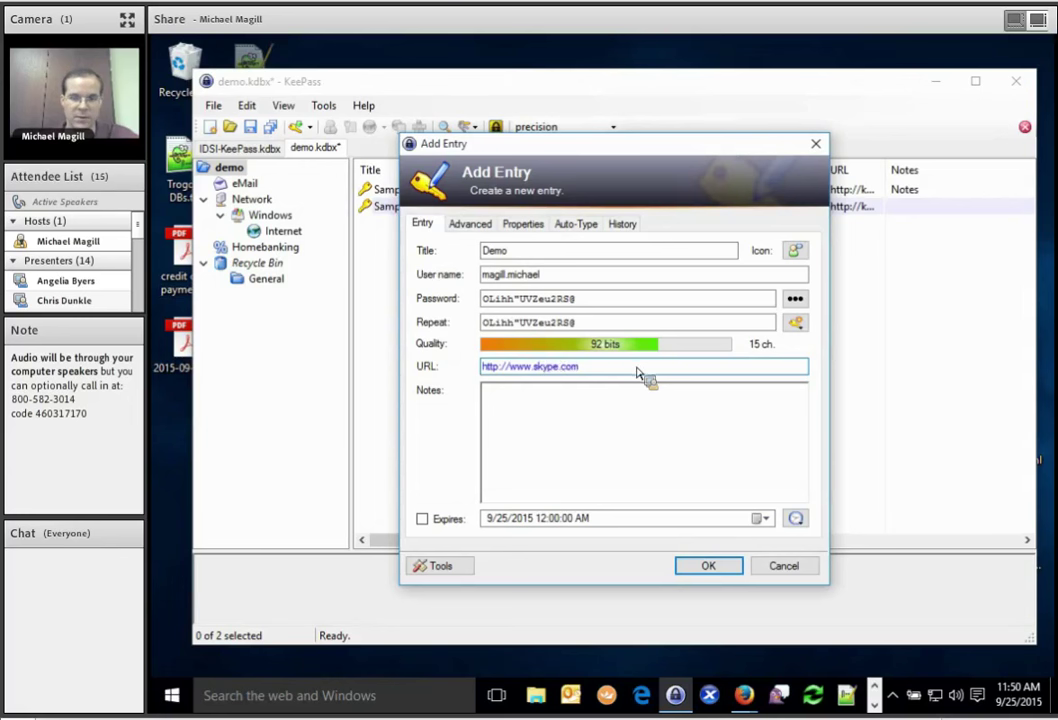
left_click(675, 448)
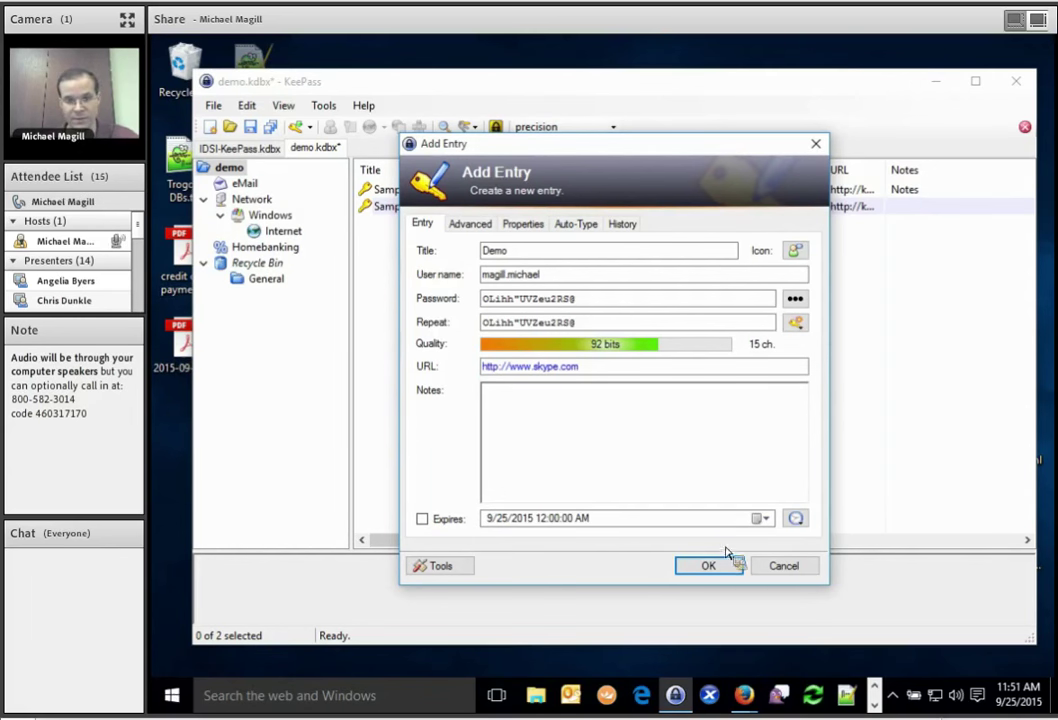
left_click(795, 520)
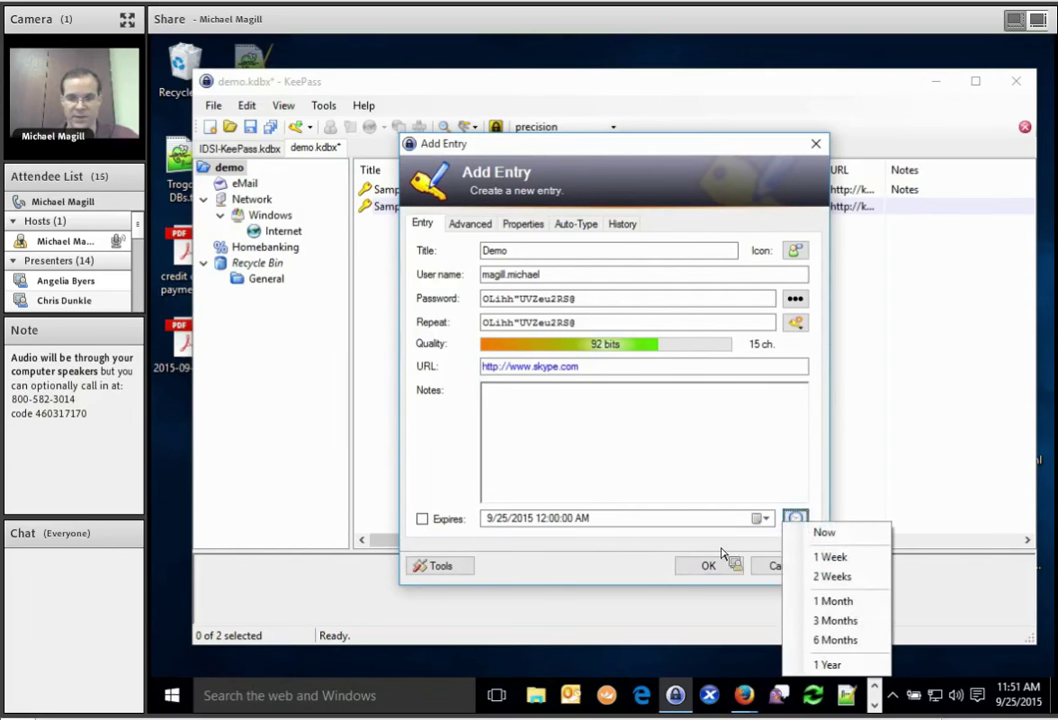
left_click(813, 639)
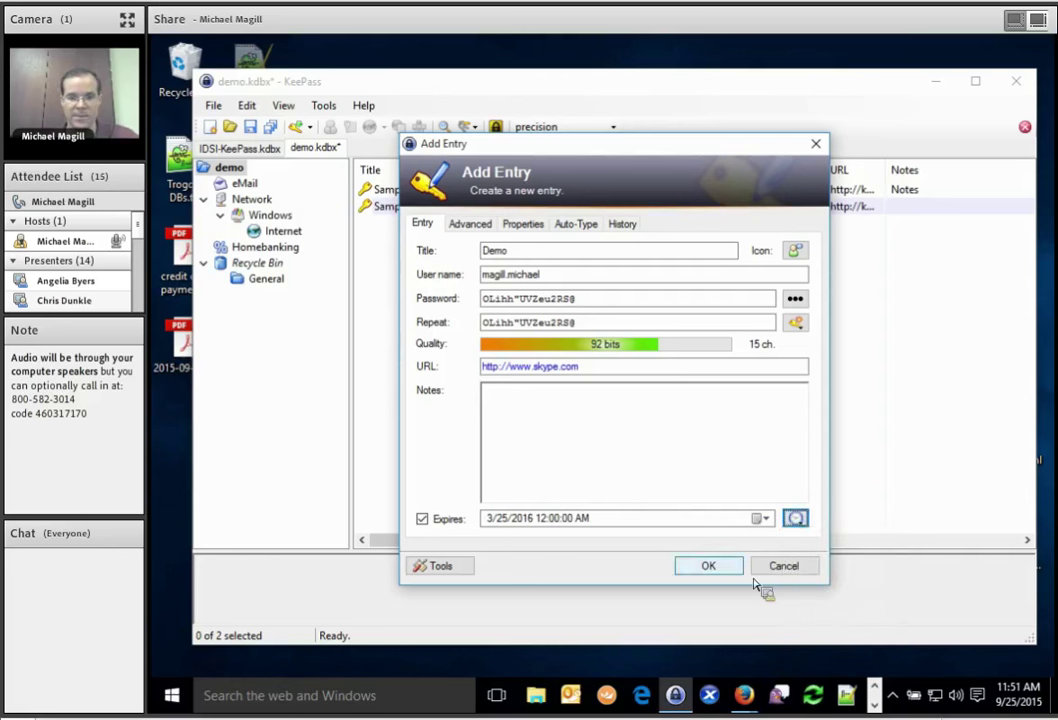
Save the Demo entry, then open its editor and close it without changes.
left_click(708, 566)
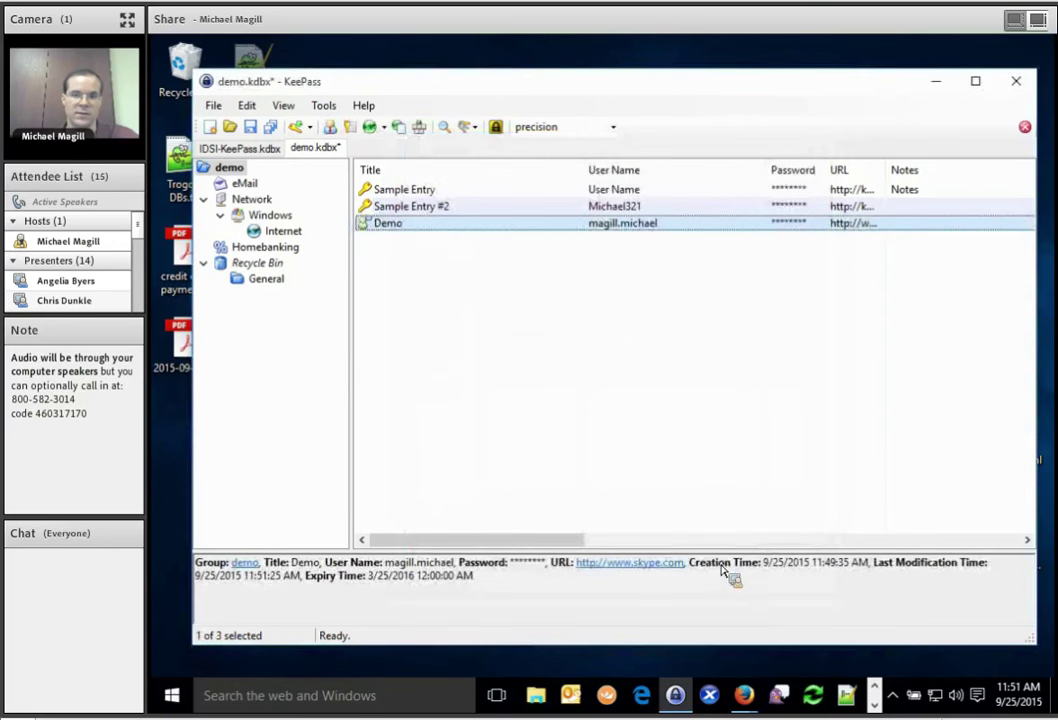
key("Up")
key("Down")
left_click_drag(615, 245, 383, 230)
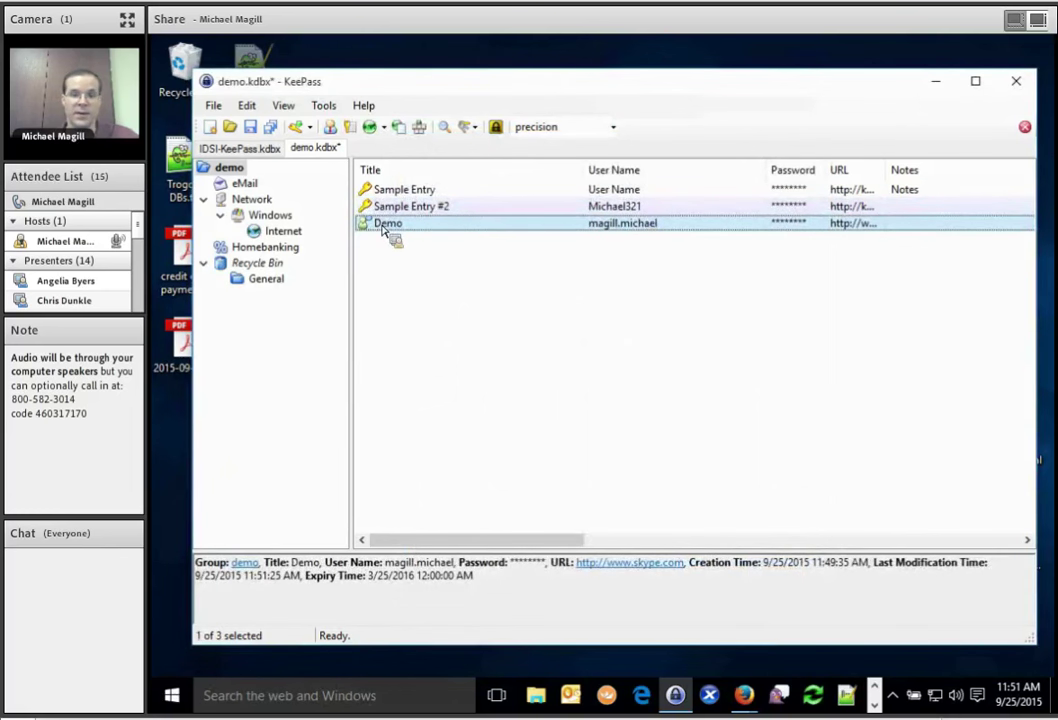
double_click(386, 226)
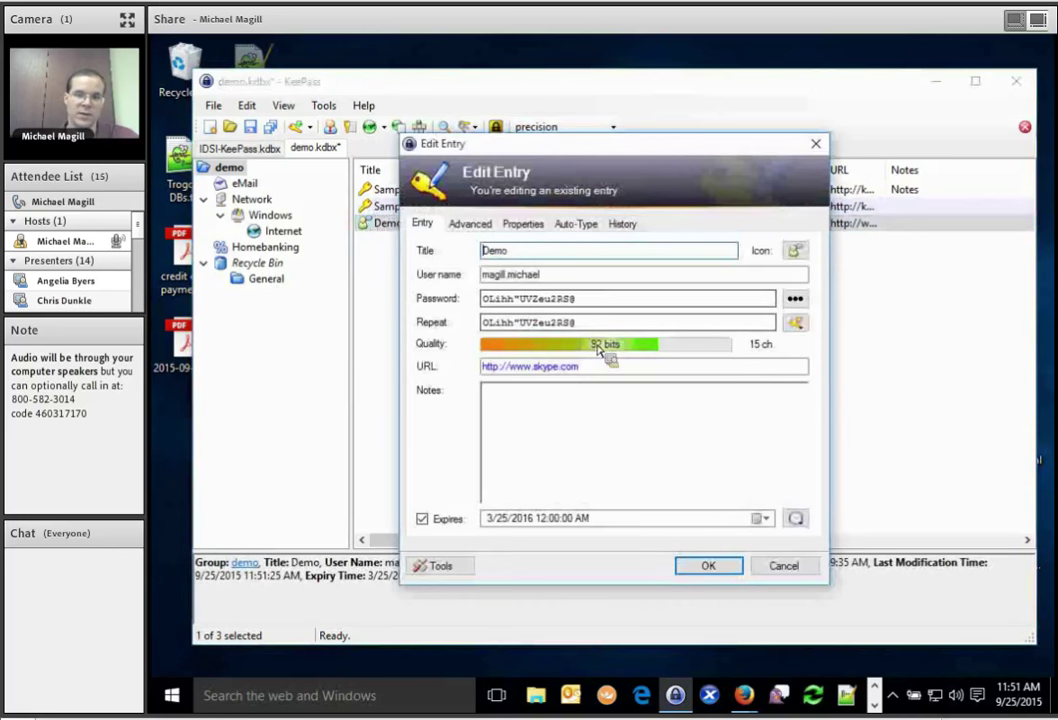
double_click(562, 275)
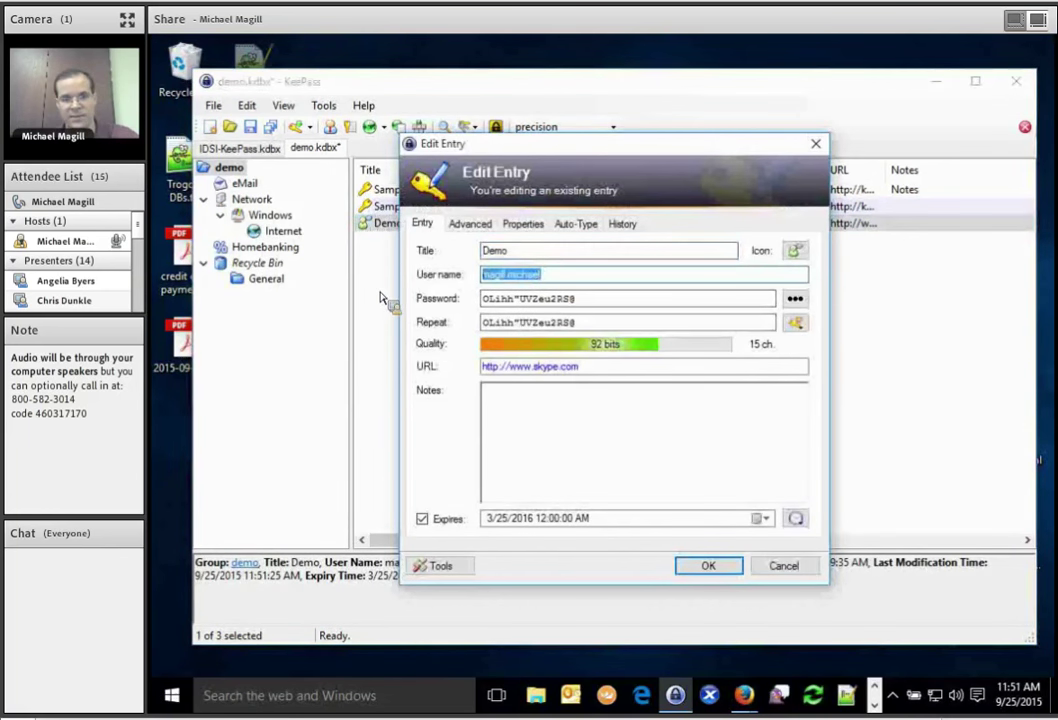
key("Escape")
Copy a Demo entry field to the clipboard, then drag the entry toward the Windows group.
left_click_drag(583, 312, 625, 230)
double_click(627, 232)
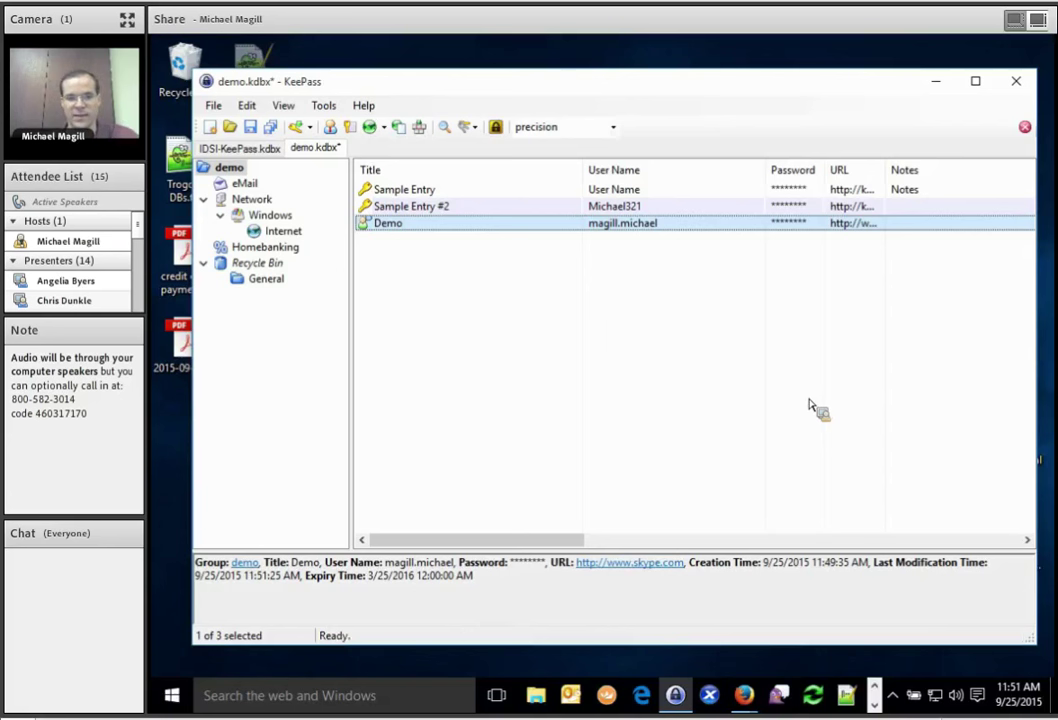
double_click(798, 223)
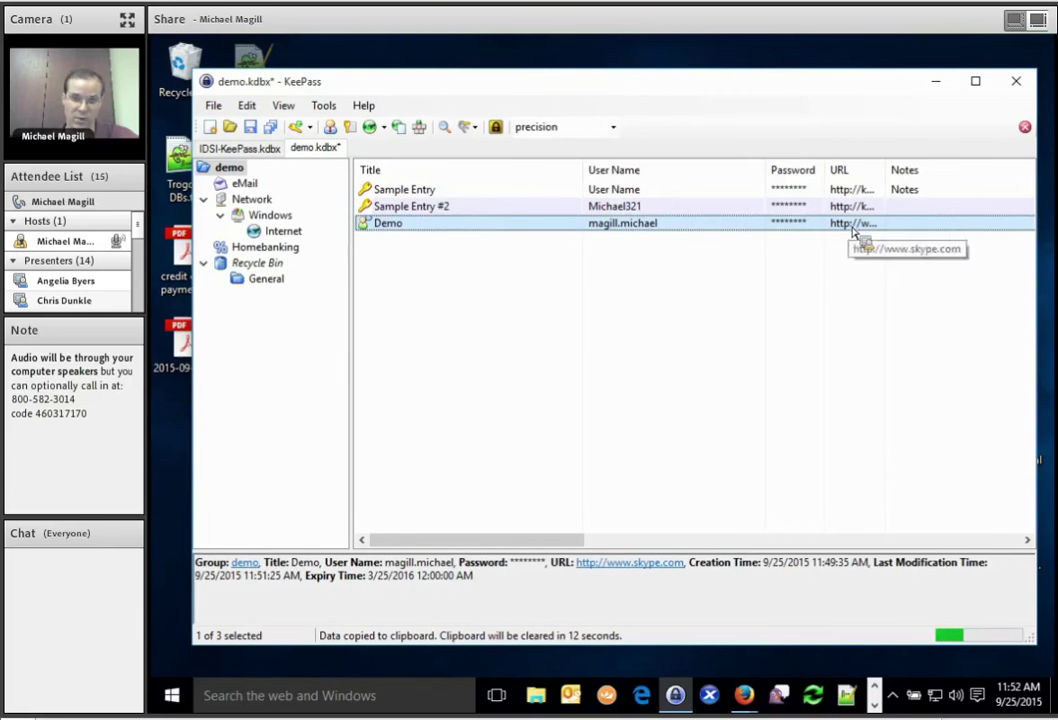
left_click_drag(853, 232, 255, 203)
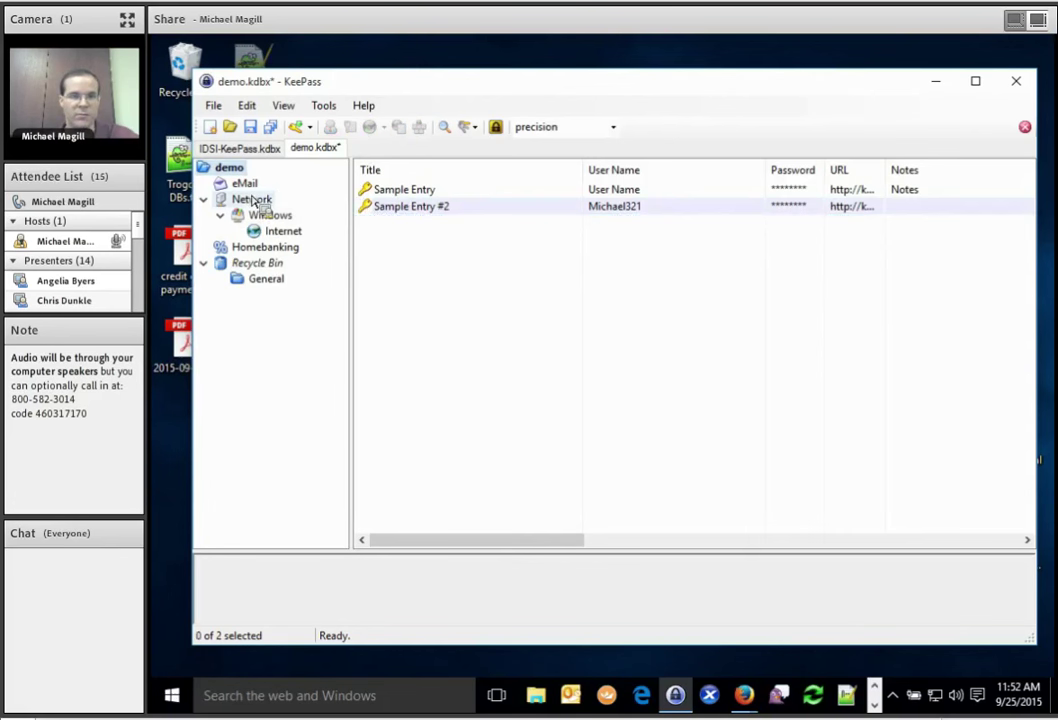
Browse the Network and eMail groups, then delete Sample Entry from demo to the Recycle Bin.
left_click(255, 203)
left_click_drag(378, 205, 247, 188)
left_click(229, 167)
left_click_drag(366, 187, 383, 205)
key("Delete")
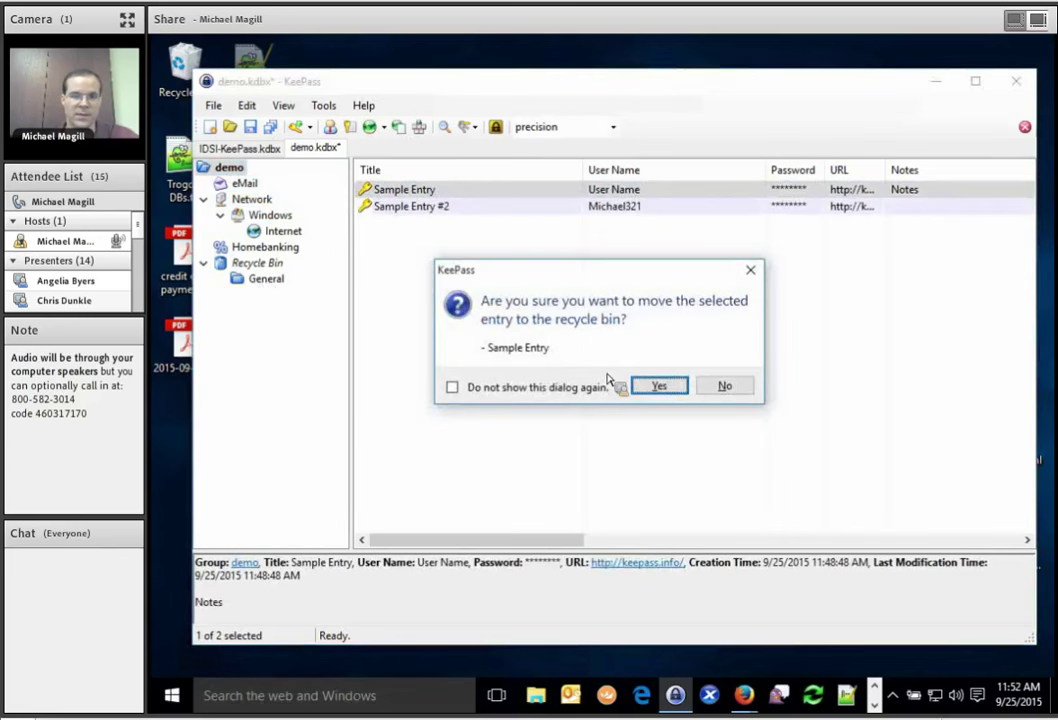
left_click(659, 386)
Check the Recycle Bin and the Demo entry in Windows, then bring Firefox forward.
left_click(268, 265)
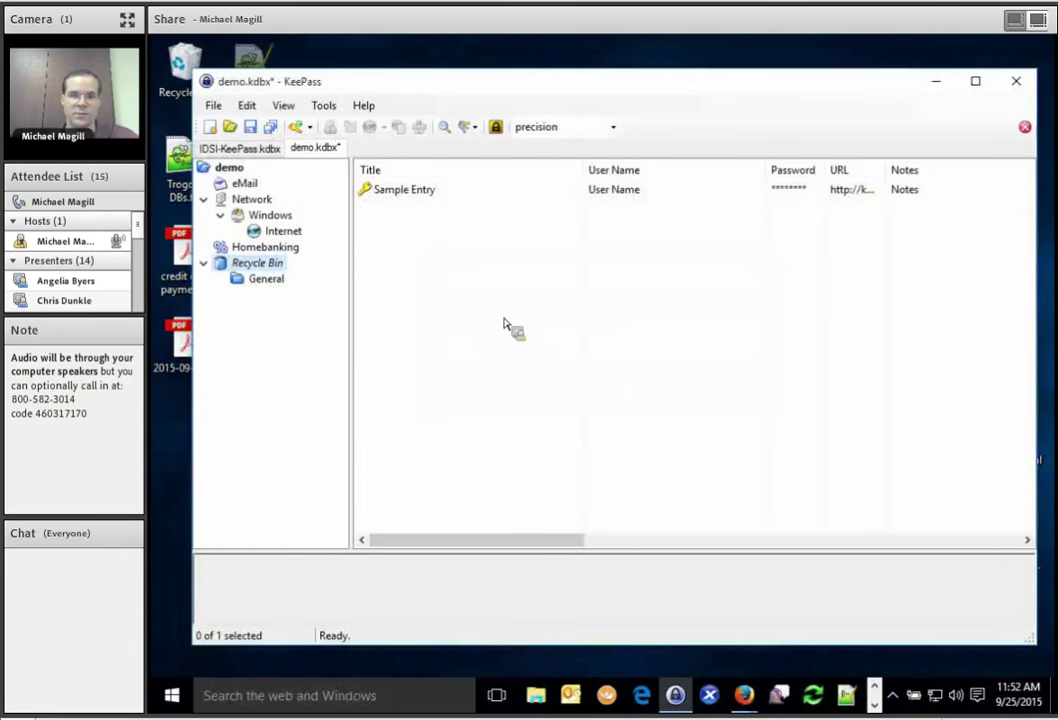
left_click_drag(505, 323, 287, 140)
left_click_drag(477, 145, 262, 216)
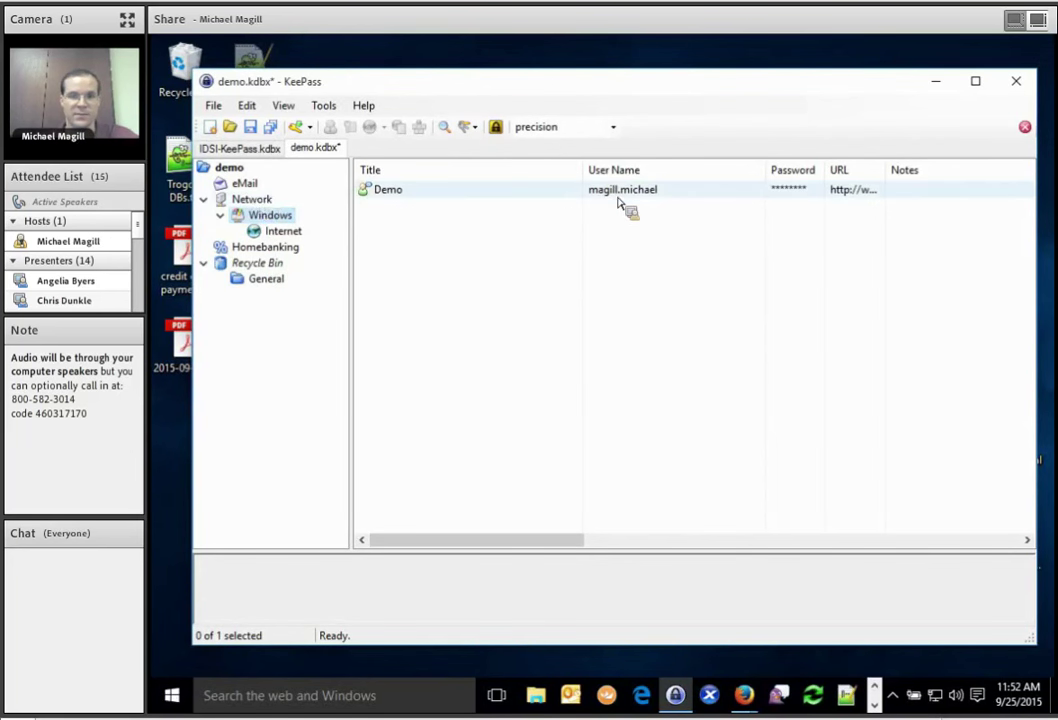
left_click(500, 195)
left_click_drag(411, 197, 745, 692)
left_click_drag(645, 605, 975, 385)
Switch to the Precision Roller tab, open its sign-in page, and bring KeePass back up.
left_click_drag(800, 655, 353, 240)
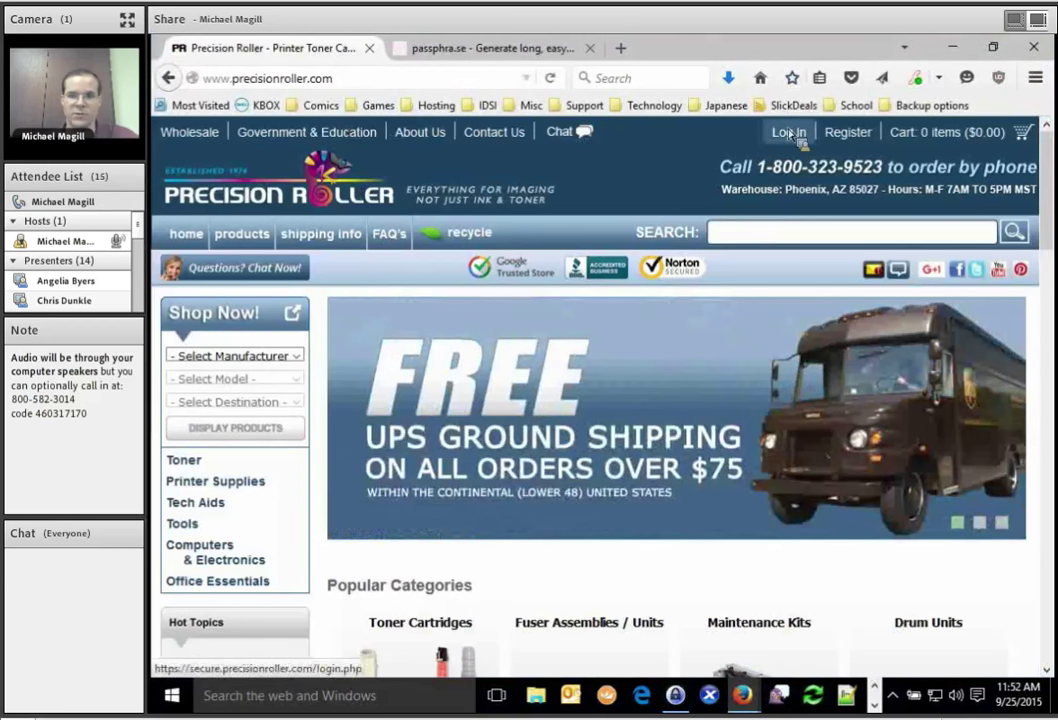
left_click(789, 132)
left_click_drag(738, 437, 557, 134)
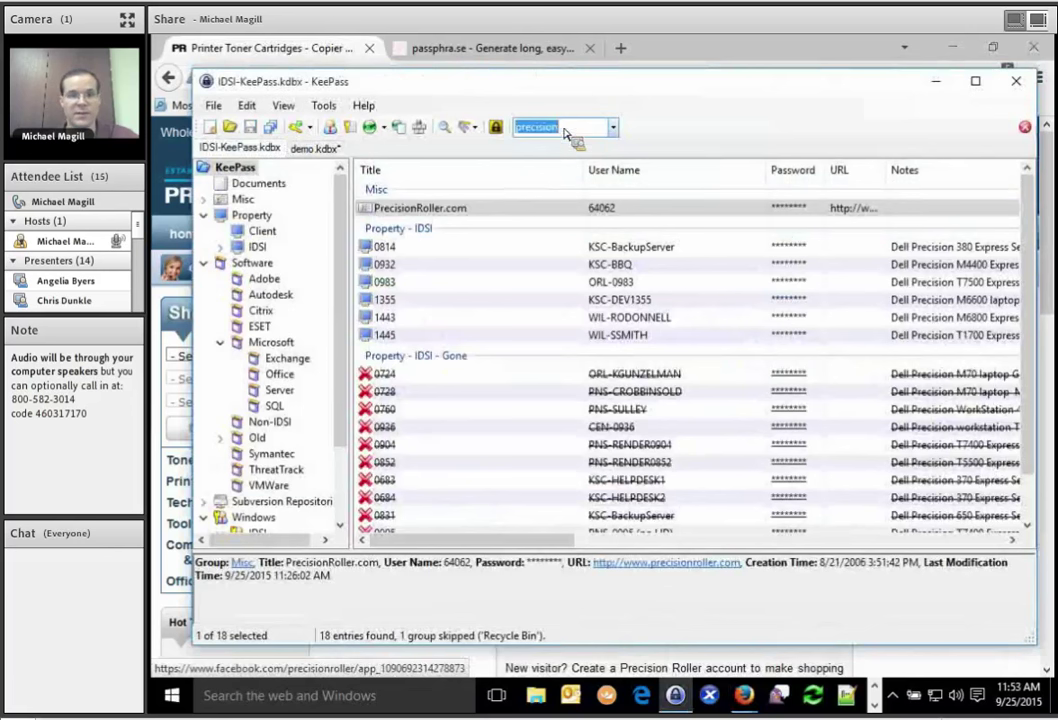
Auto-type the PrecisionRoller.com entry's login into the Precision Roller sign-in page.
left_click(445, 131)
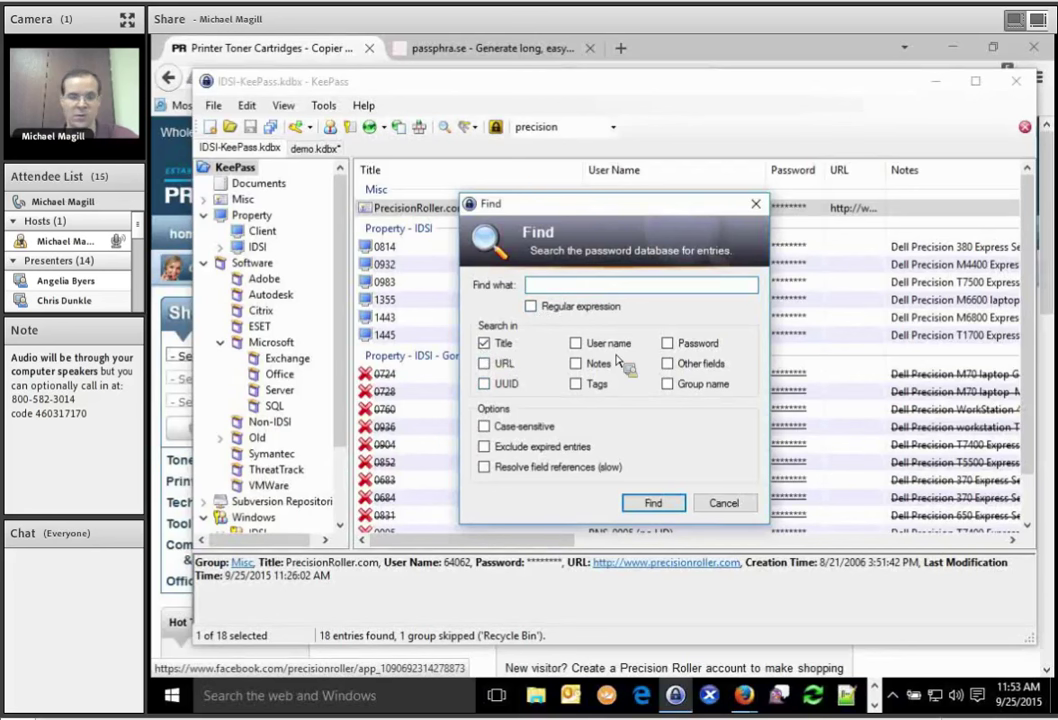
left_click(741, 511)
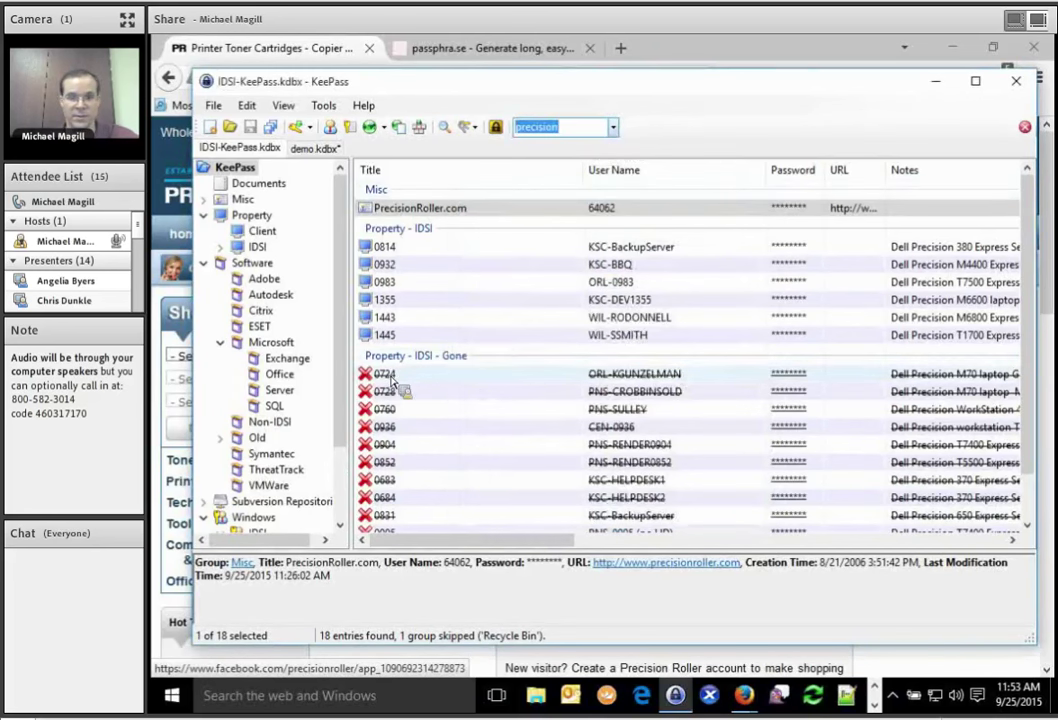
left_click(438, 210)
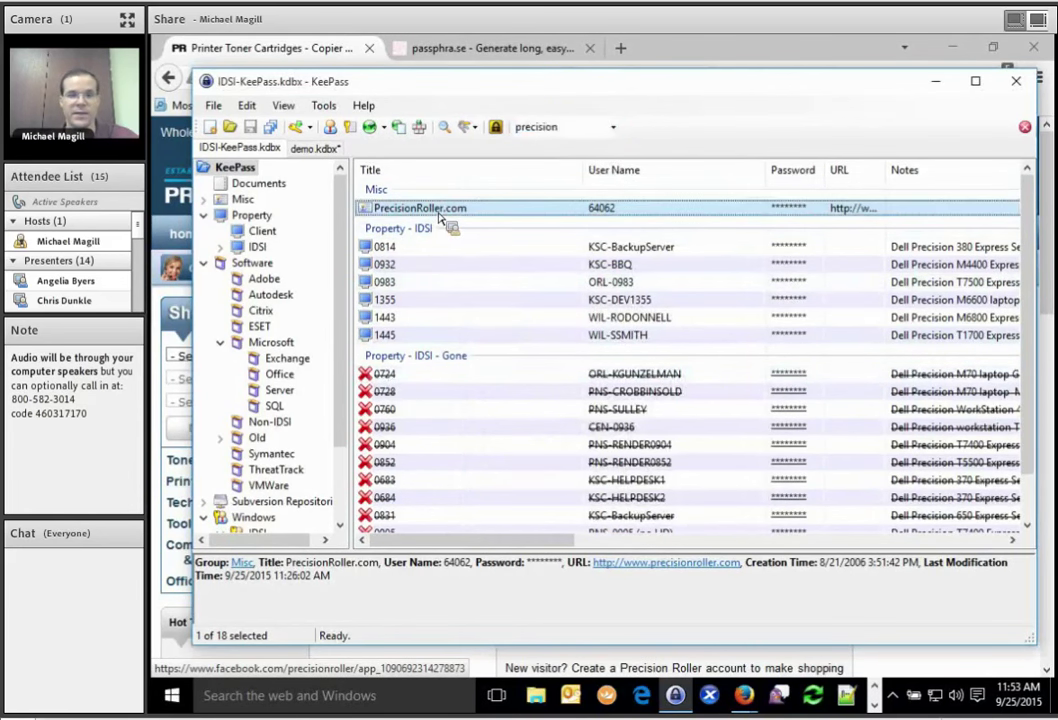
left_click_drag(438, 215, 419, 136)
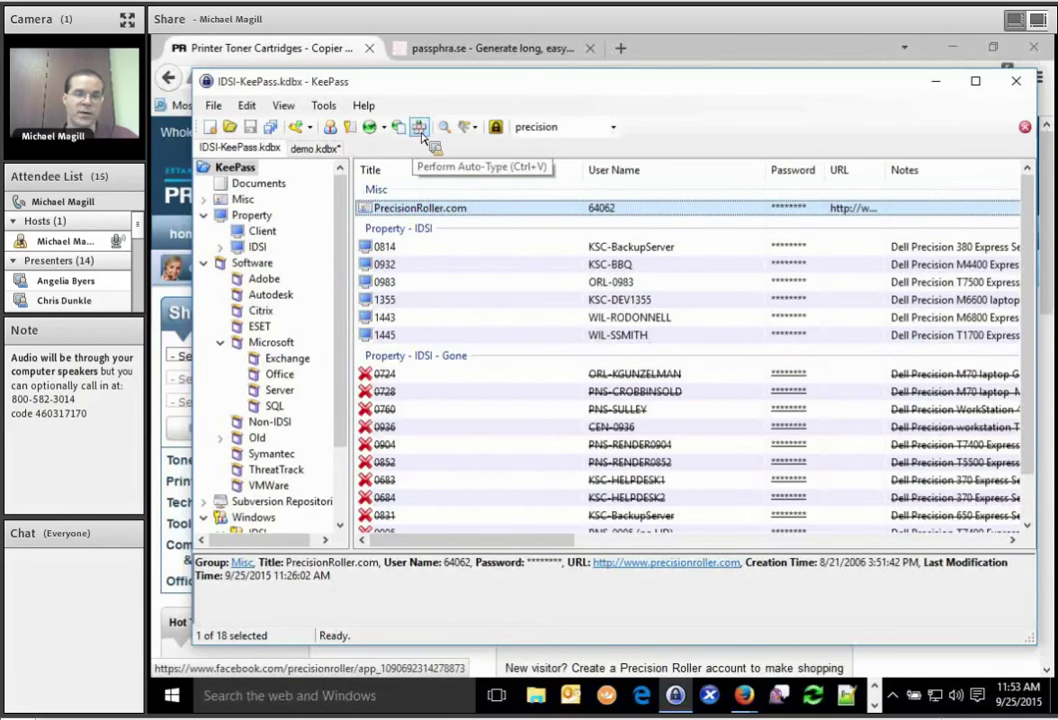
left_click_drag(419, 136, 420, 137)
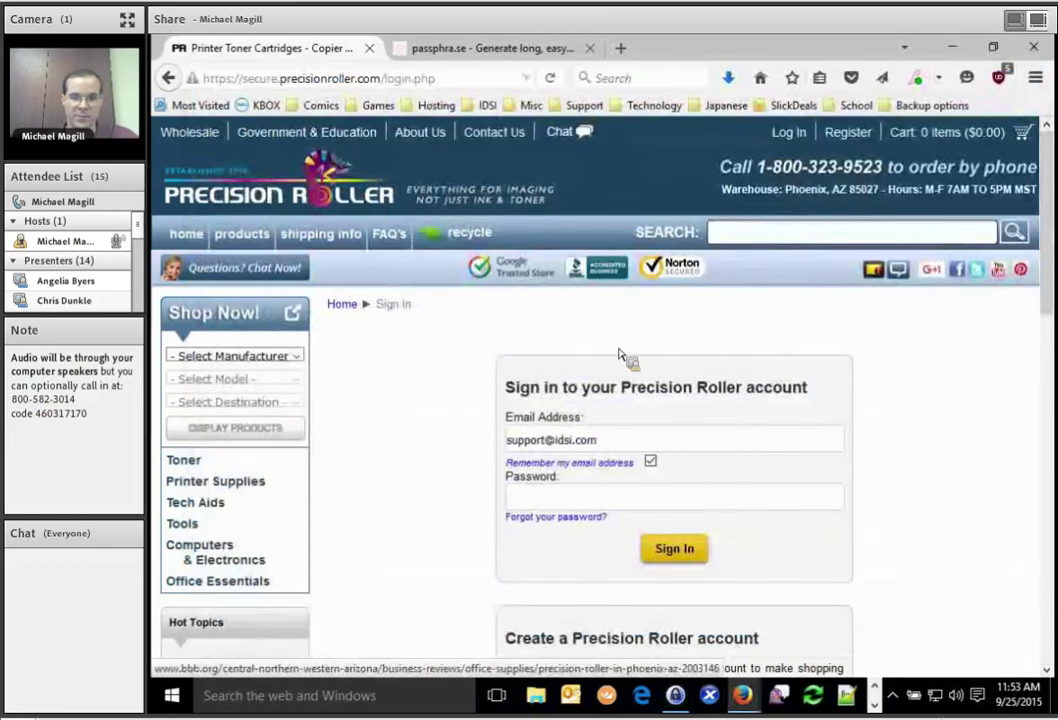
key("alt+Tab")
left_click_drag(399, 375, 420, 137)
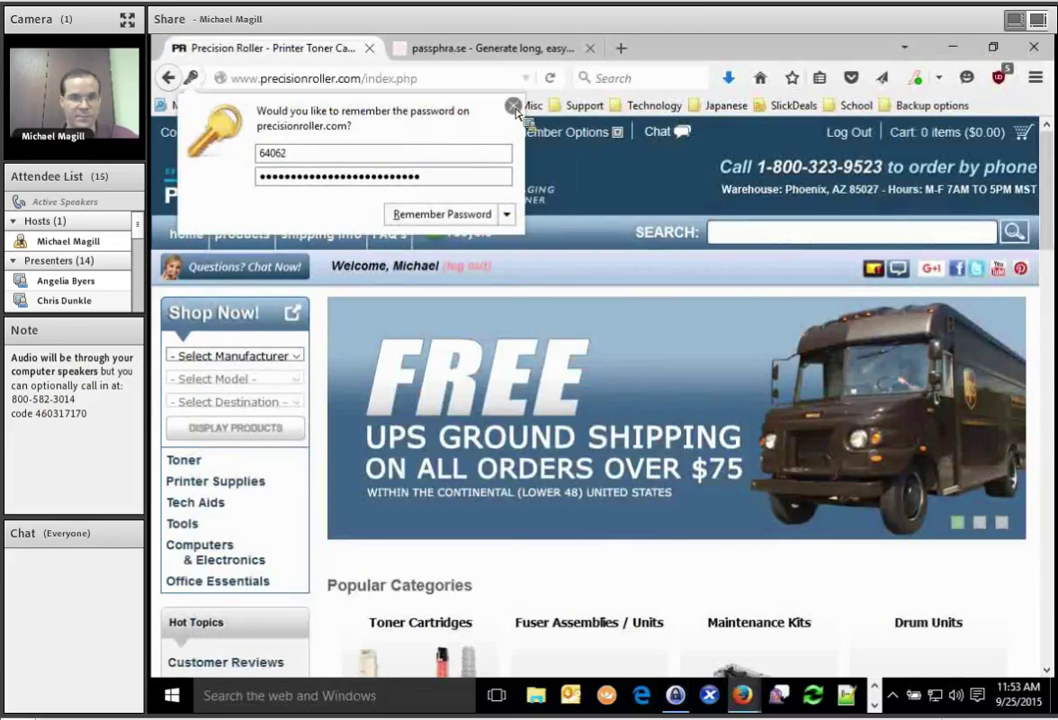
Dismiss the remember-password prompt, log out, and return to the Precision Roller sign-in page.
left_click(513, 106)
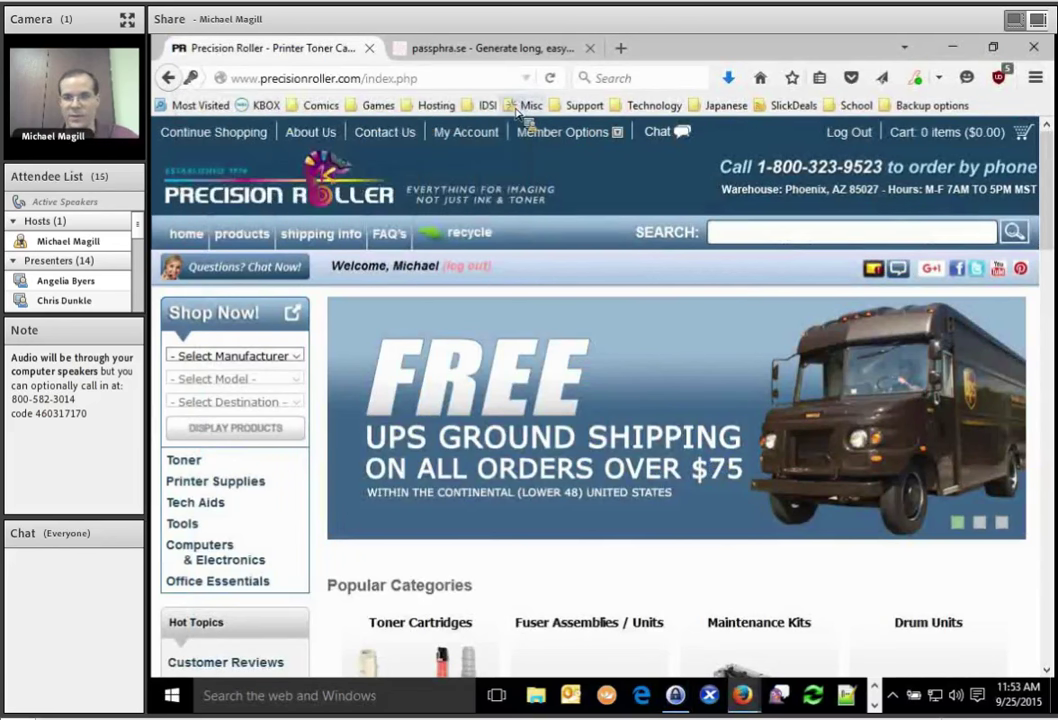
left_click(849, 140)
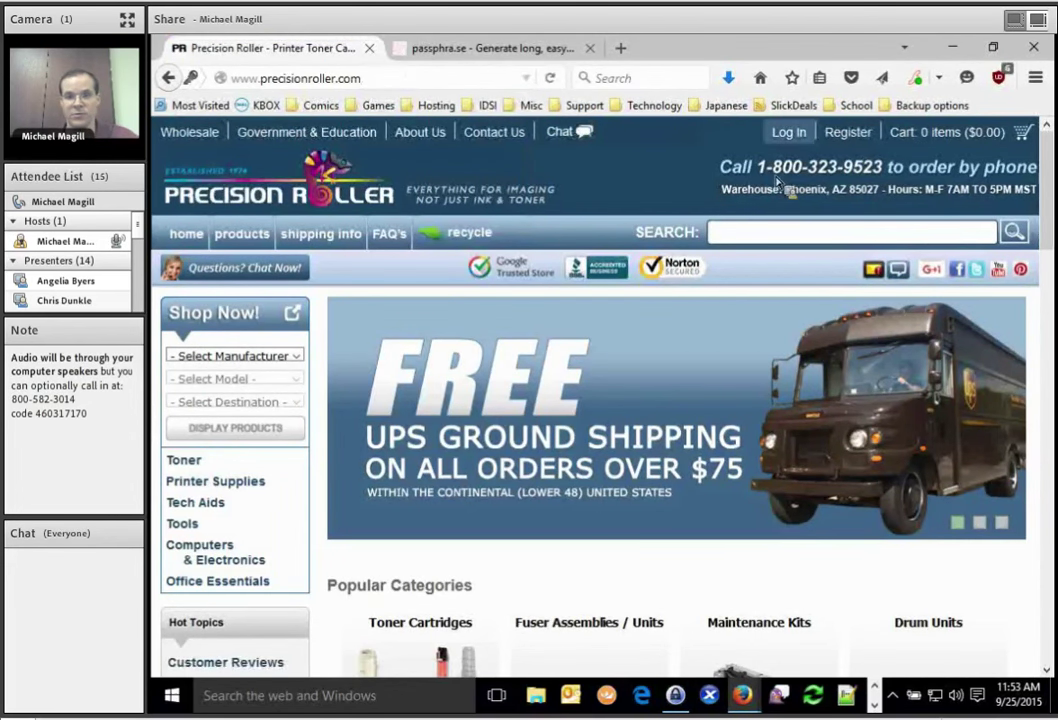
left_click(790, 133)
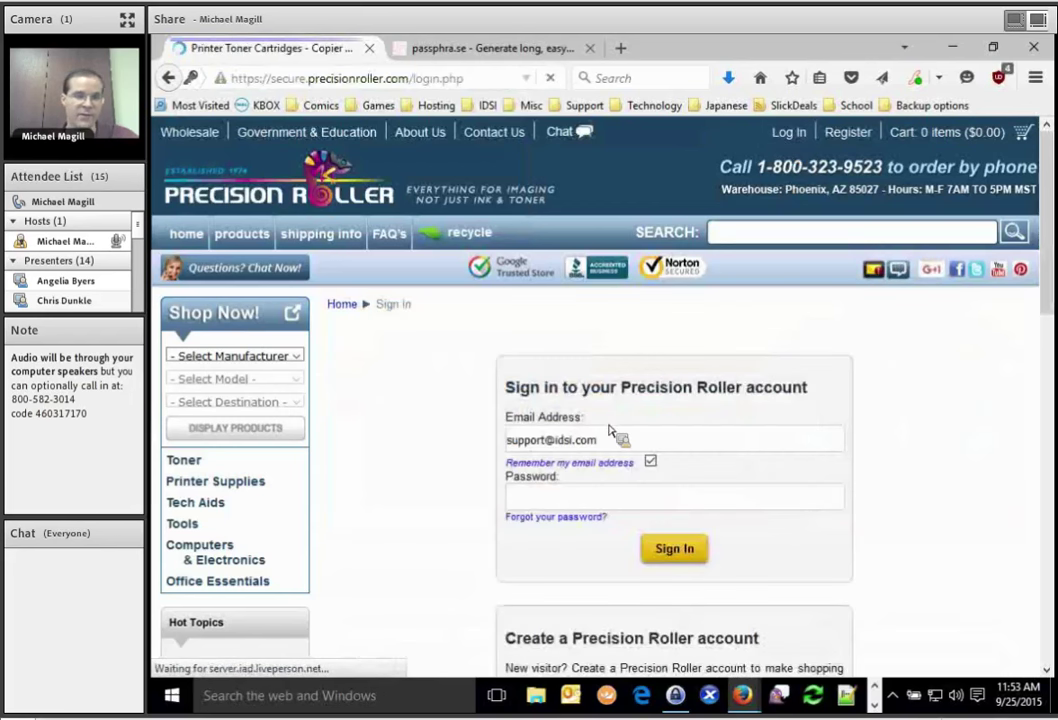
Fill the sign-in form with the user name and password and submit it.
triple_click(618, 443)
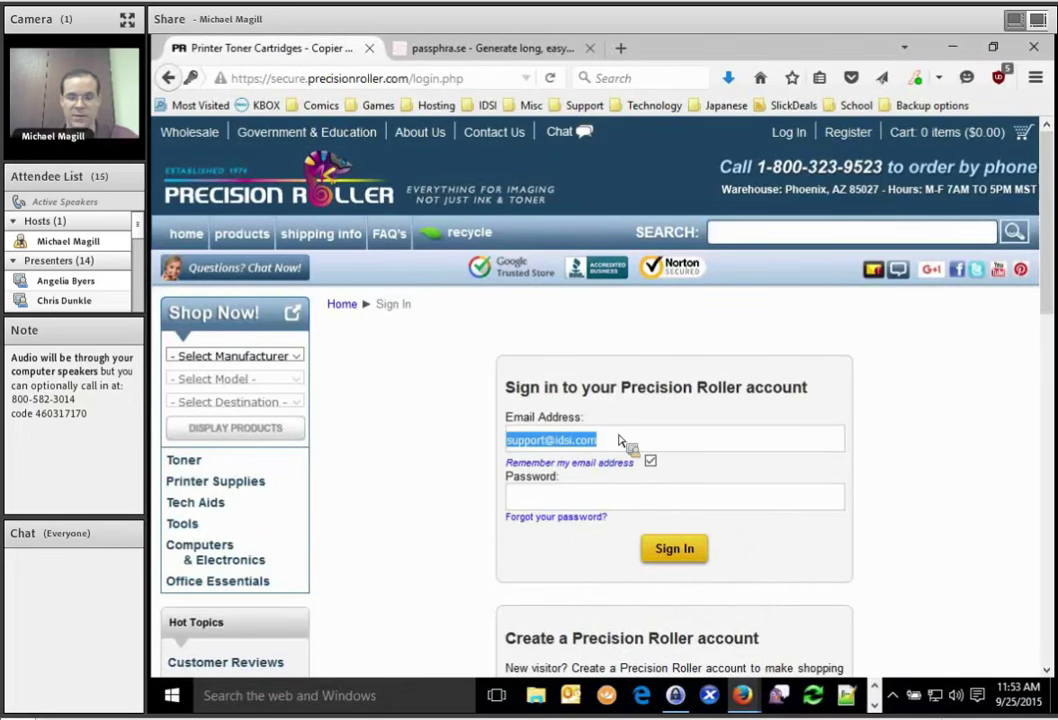
type("64062")
key("Tab")
type("●●●●●●●●●●●●●●●●●●●●●●●●")
key("Return")
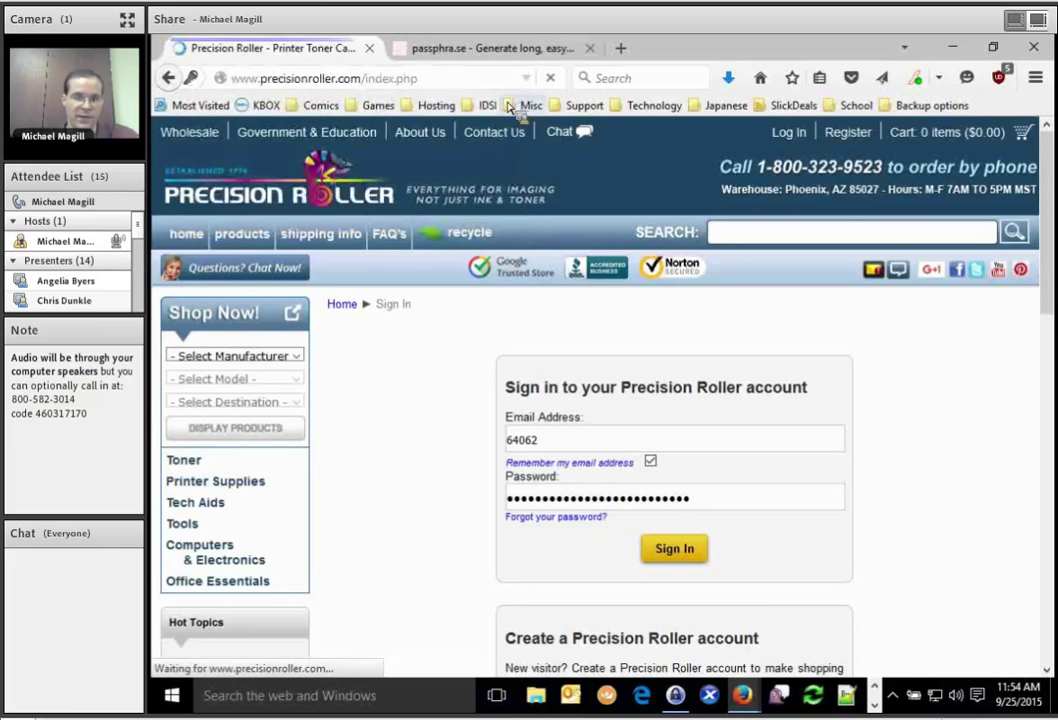
Bring KeePass in front of Firefox and open the PrecisionRoller.com entry for editing.
left_click(676, 694)
left_click_drag(404, 158, 412, 86)
left_click_drag(905, 166, 246, 57)
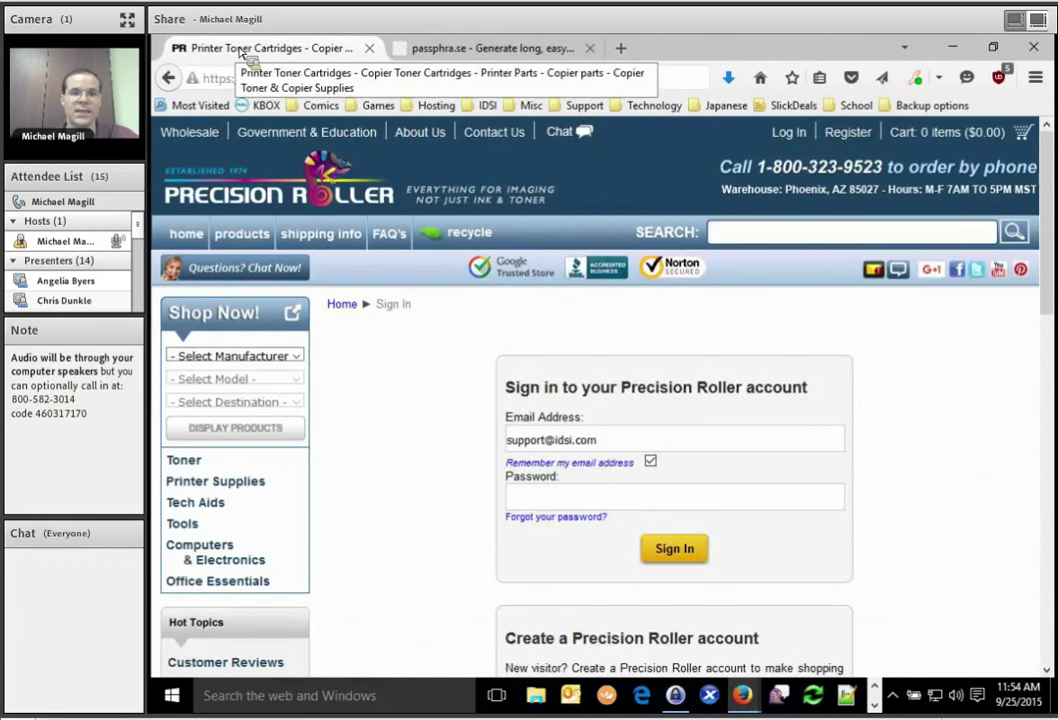
left_click_drag(246, 57, 385, 213)
key("ctrl+alt+k")
double_click(388, 212)
left_click_drag(584, 262, 444, 272)
left_click(563, 251)
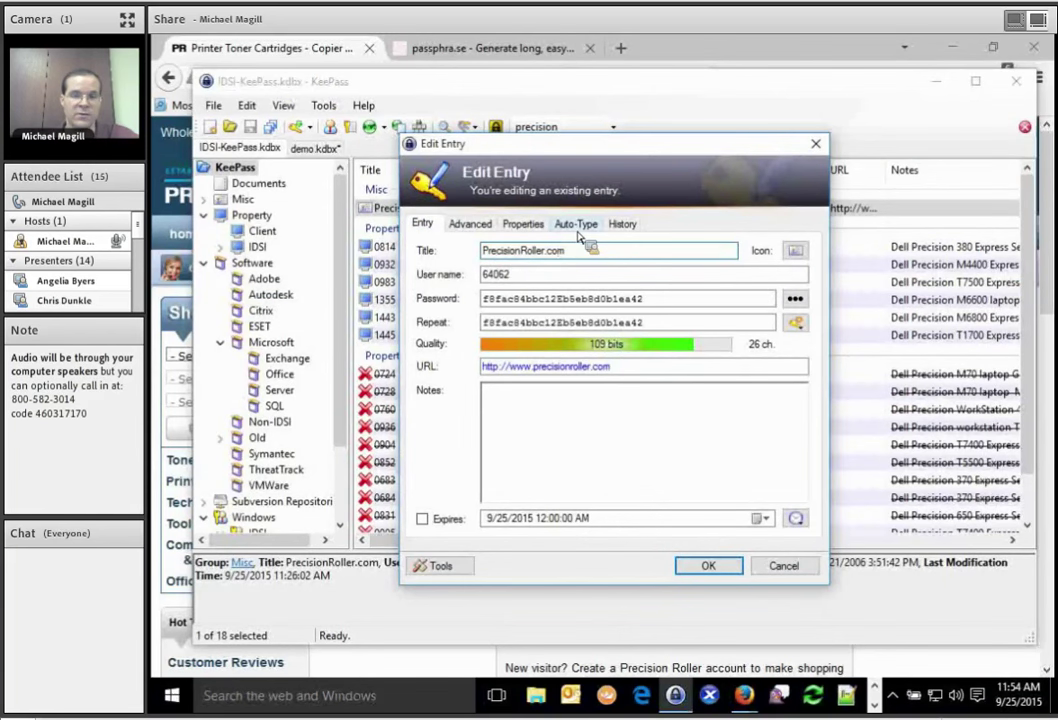
Try an auto-type rule for the Printer Toner Cartridges window, then cancel the entry editor.
left_click(576, 225)
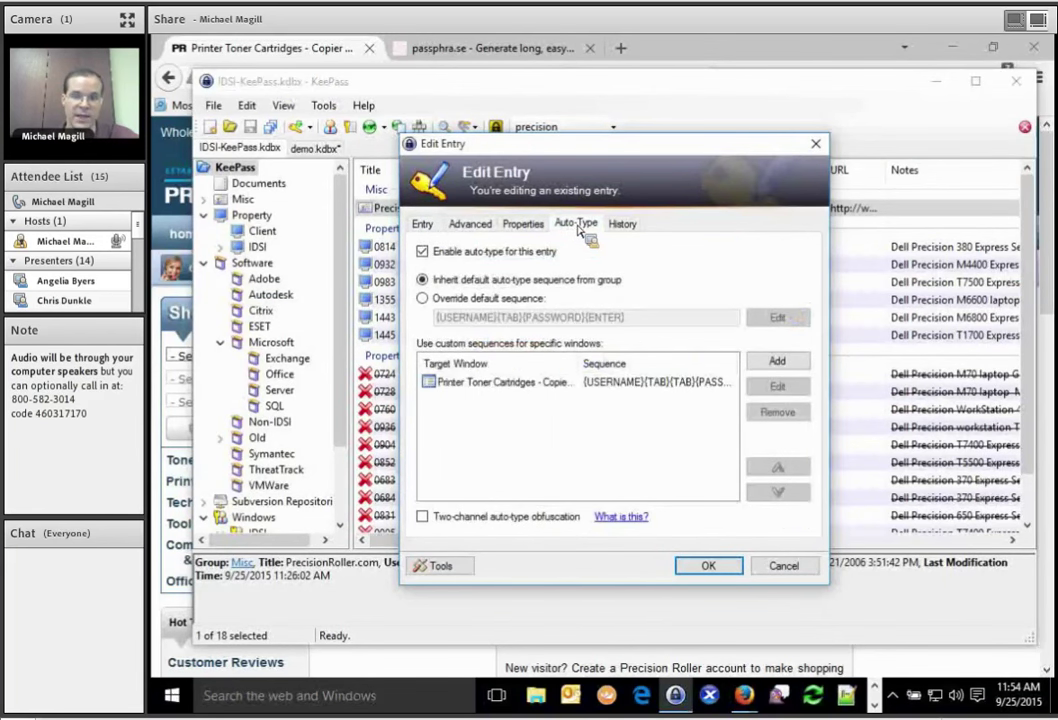
left_click(521, 391)
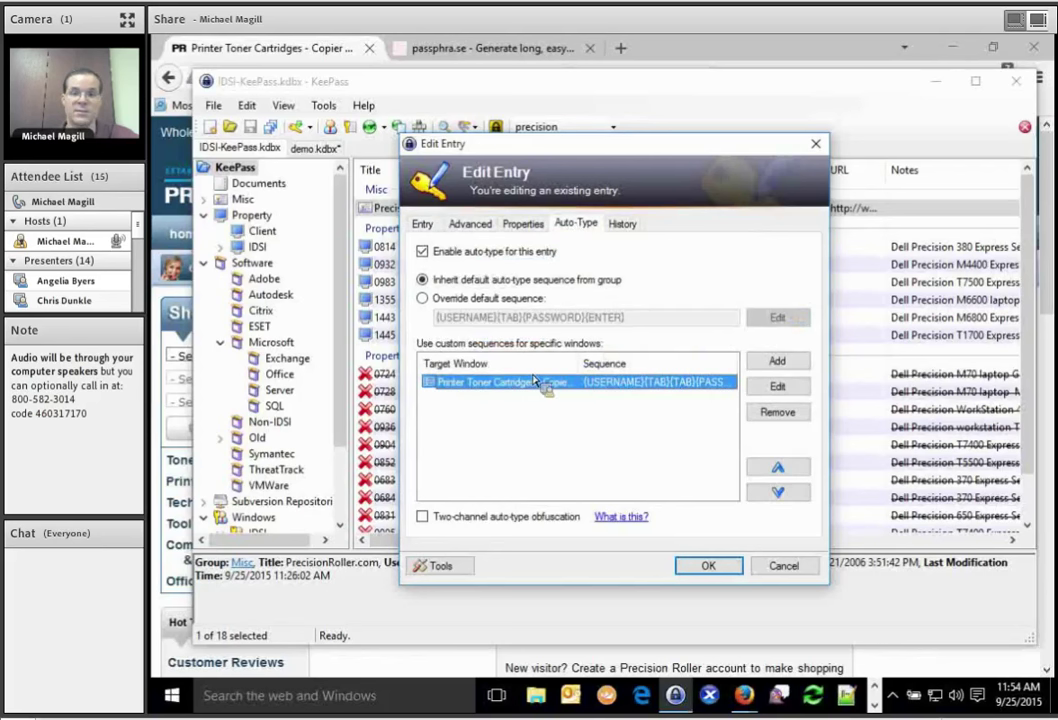
left_click(781, 362)
left_click(820, 256)
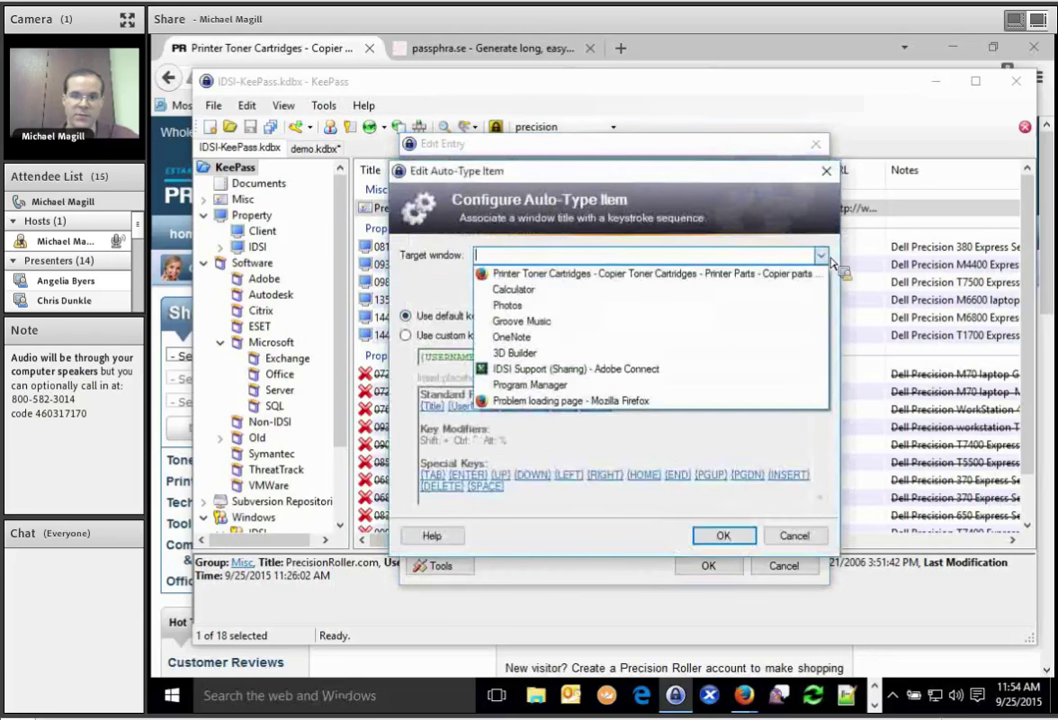
left_click(648, 273)
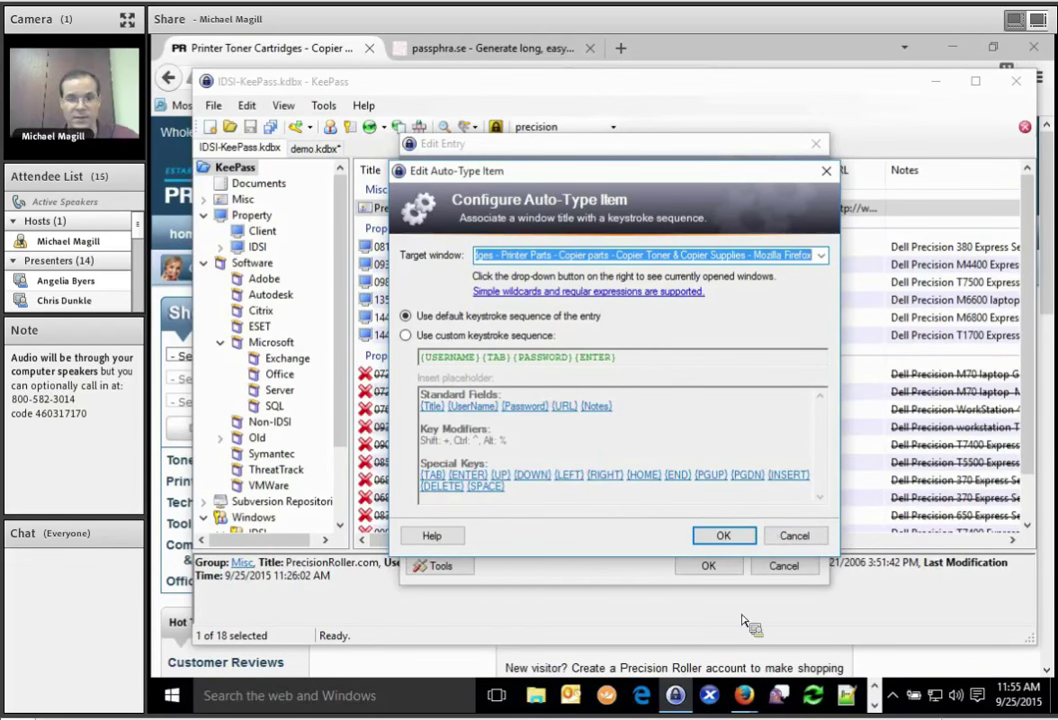
key("Return")
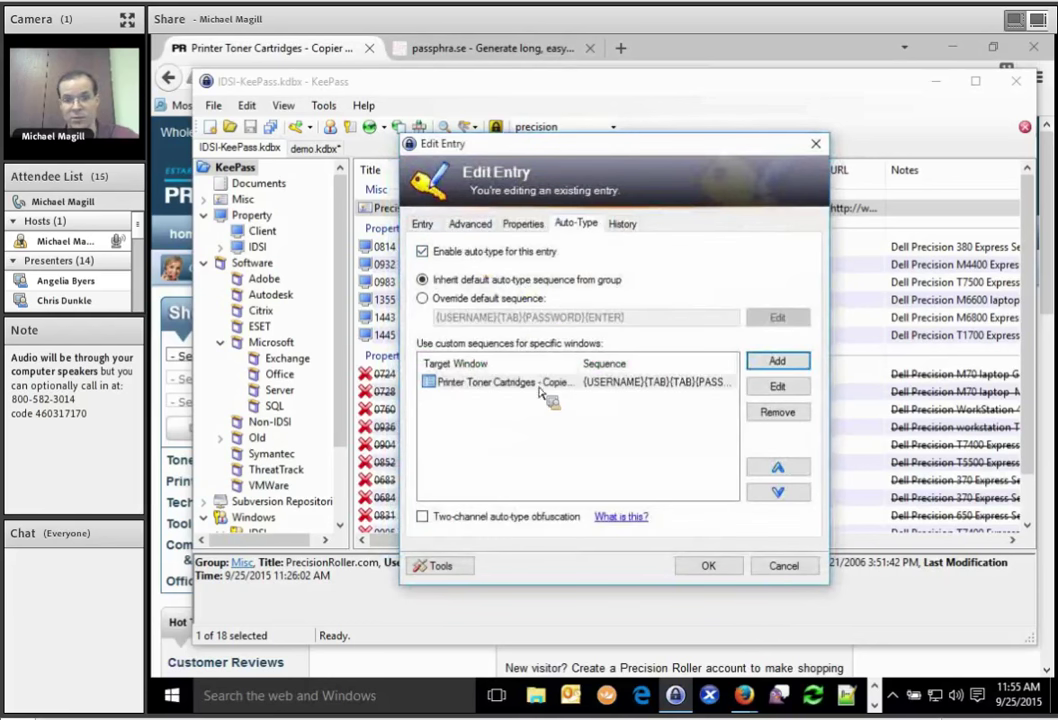
left_click(525, 384)
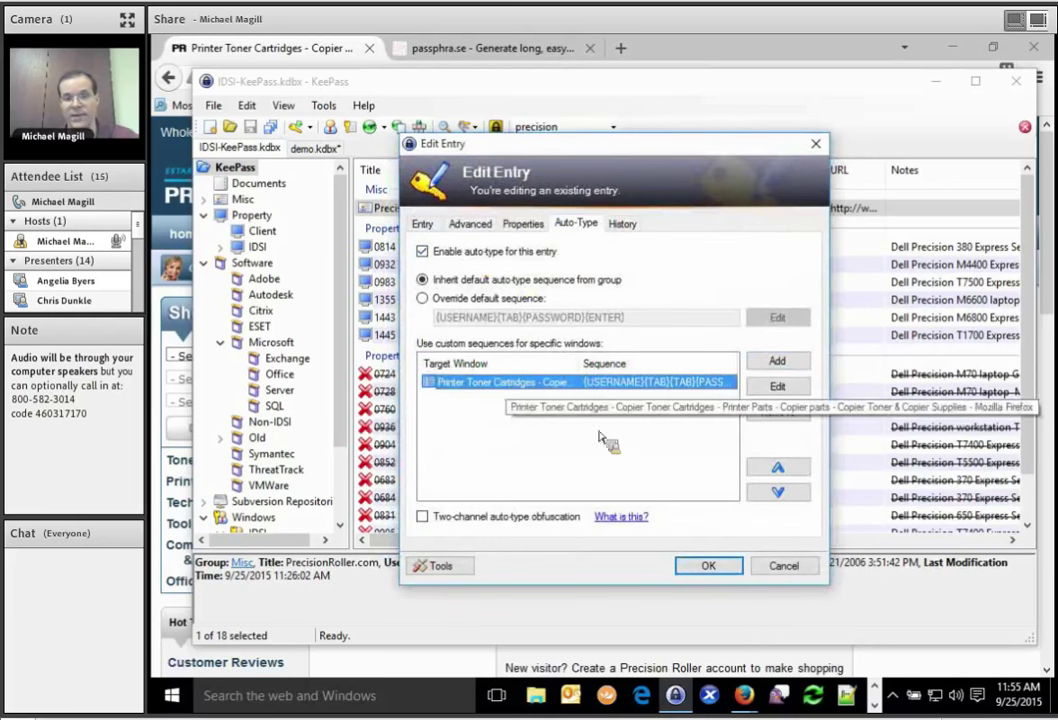
left_click(792, 577)
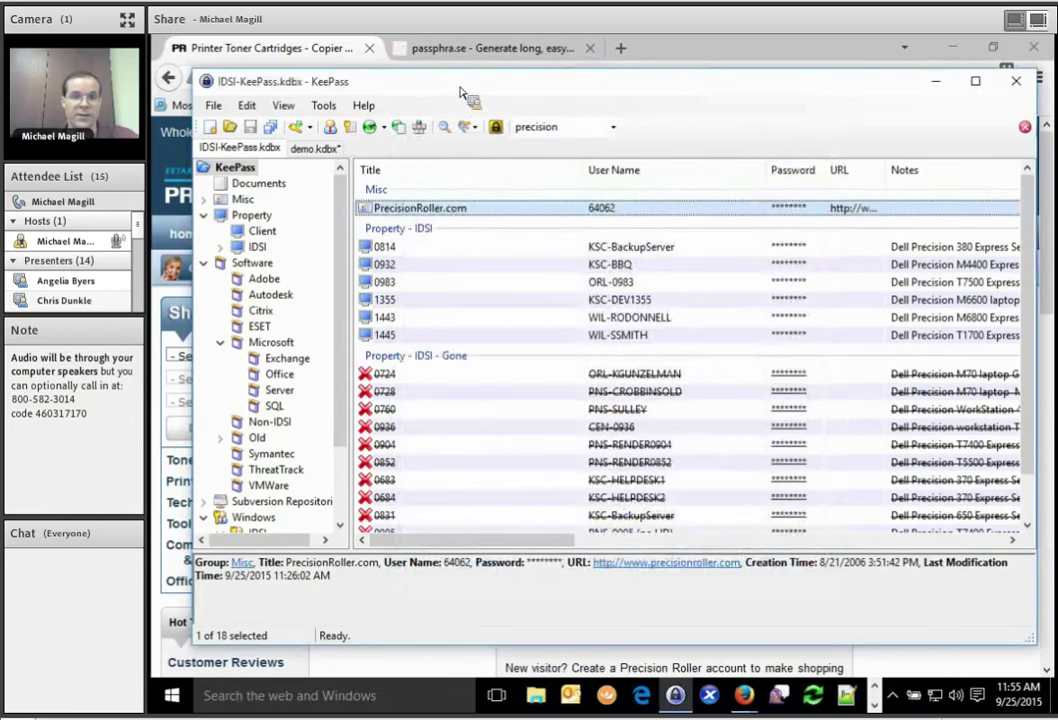
Carry the PrecisionRoller.com entry over to the demo.kdbx database and show its demo group.
left_click_drag(460, 92, 502, 130)
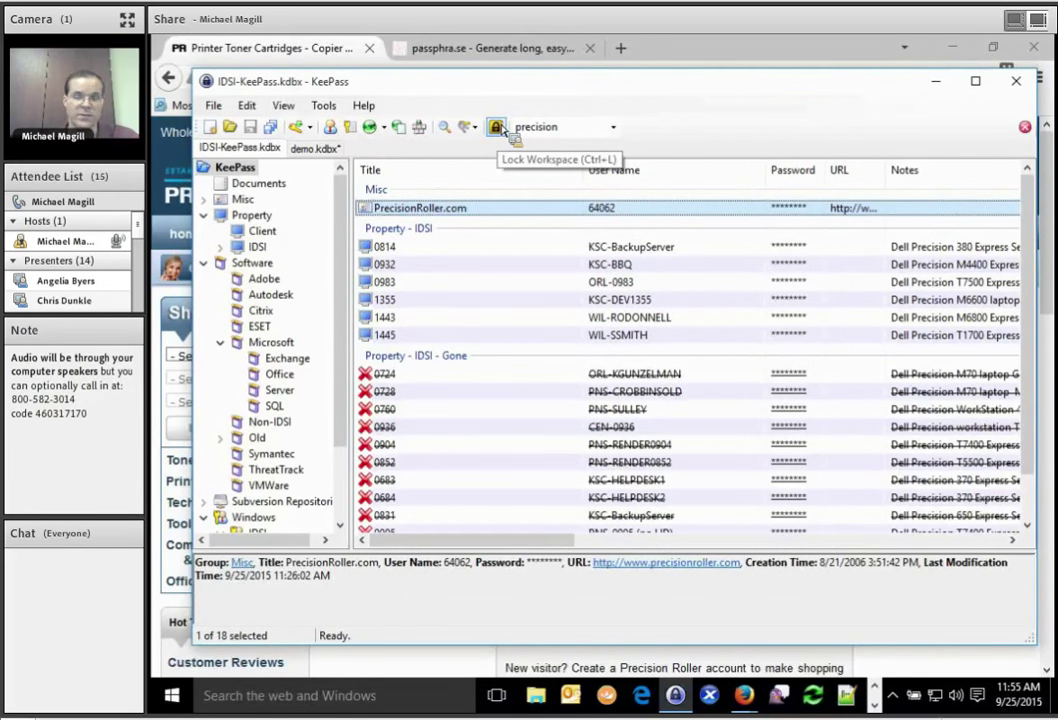
left_click_drag(502, 130, 452, 197)
right_click(240, 181)
left_click(232, 172)
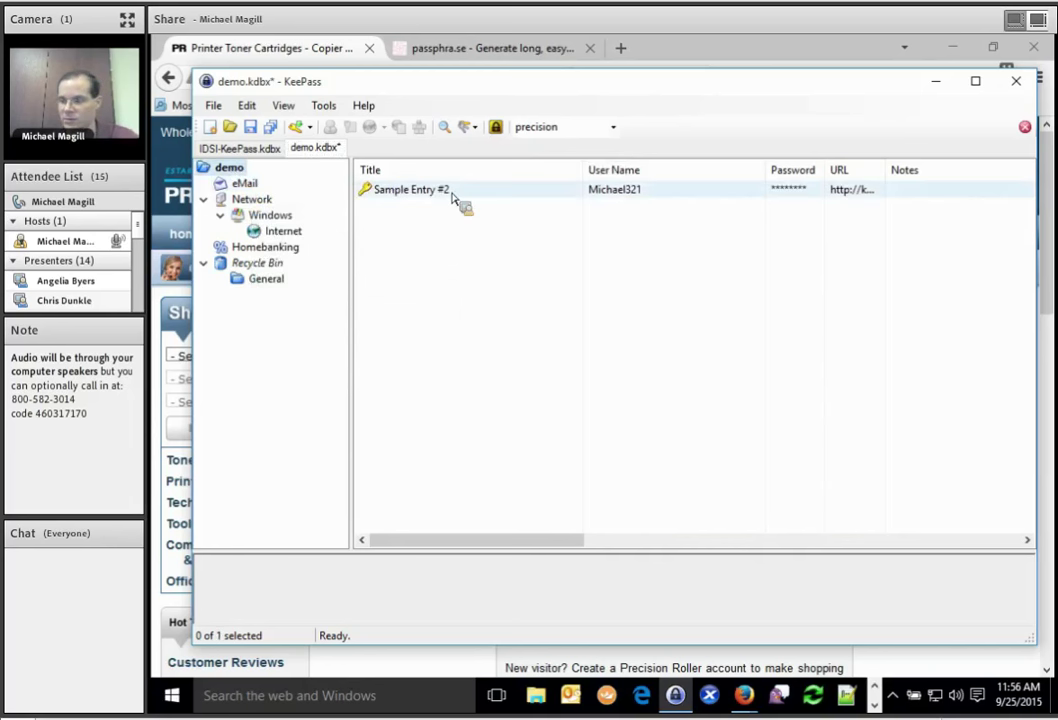
left_click(341, 106)
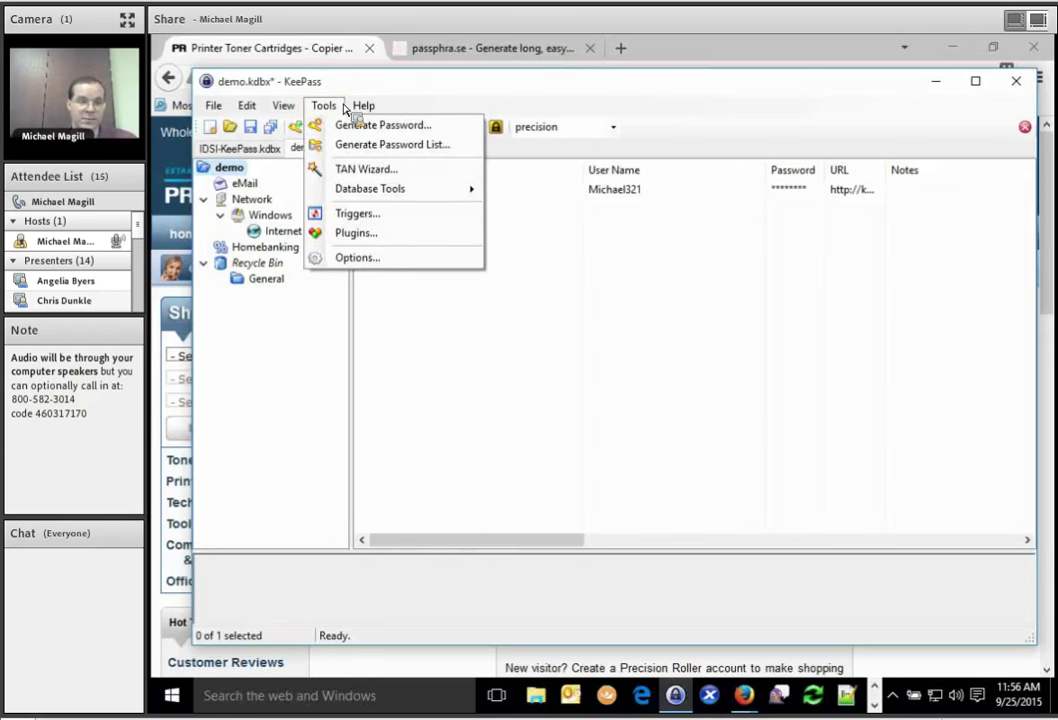
mouse_move(213, 106)
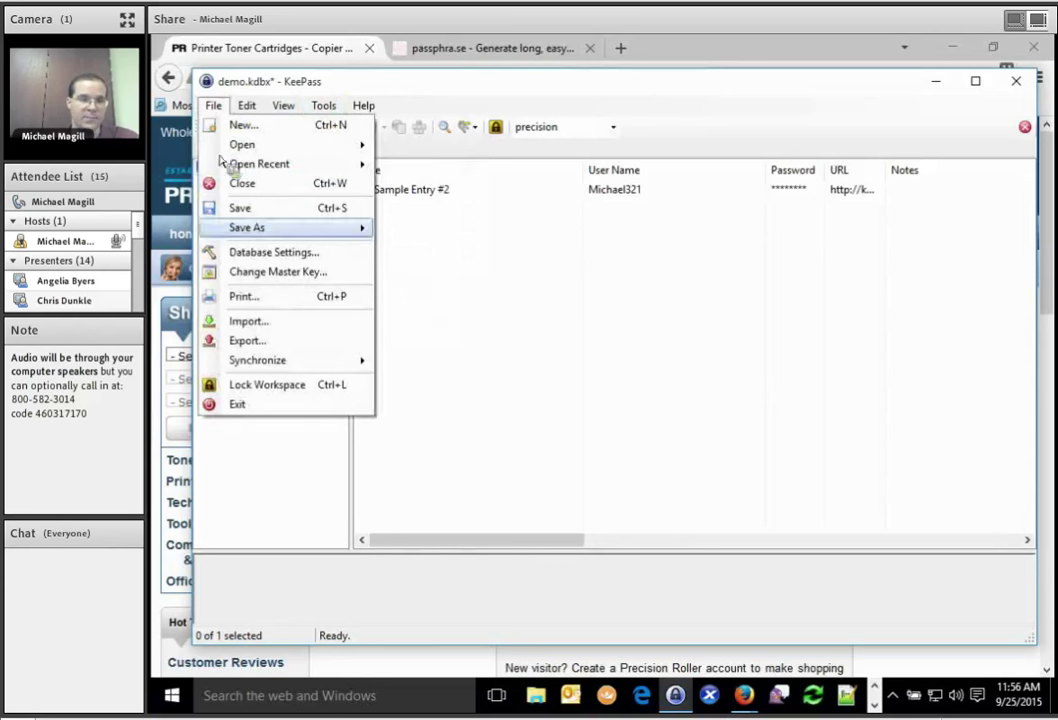
left_click(243, 325)
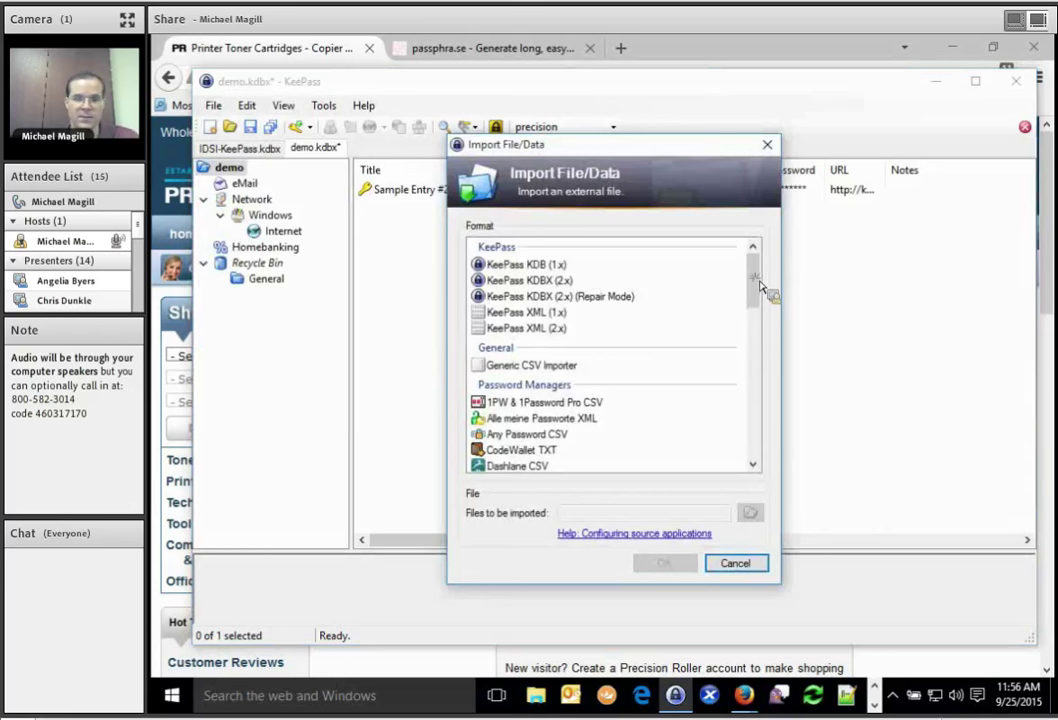
left_click_drag(756, 290, 756, 302)
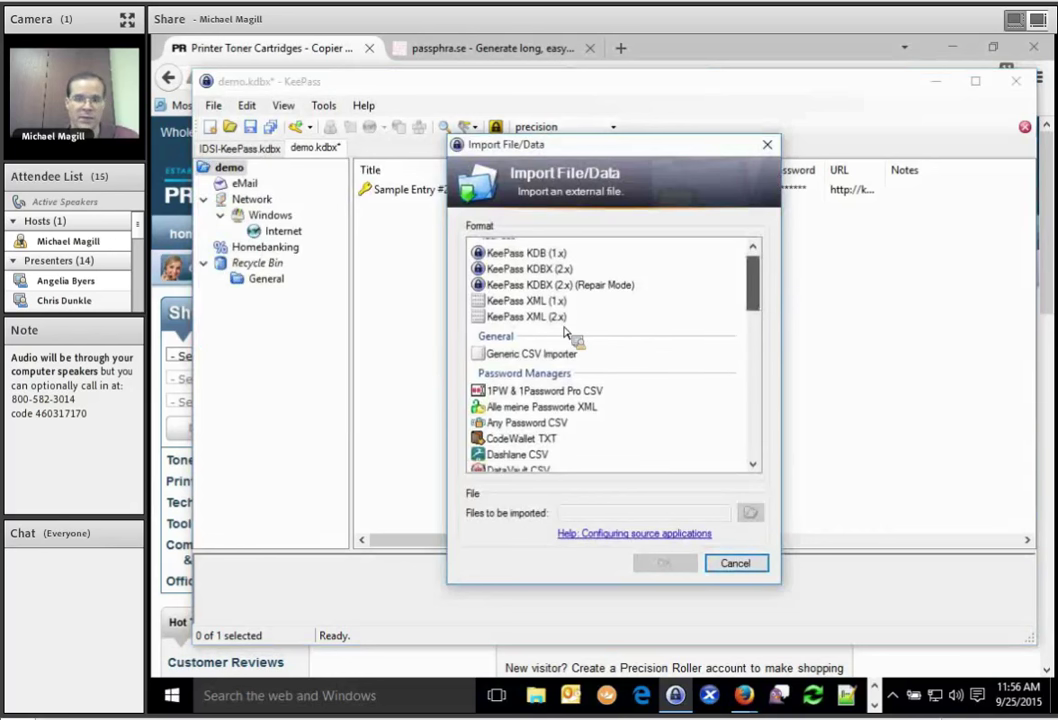
scroll(575, 335, "down", 3)
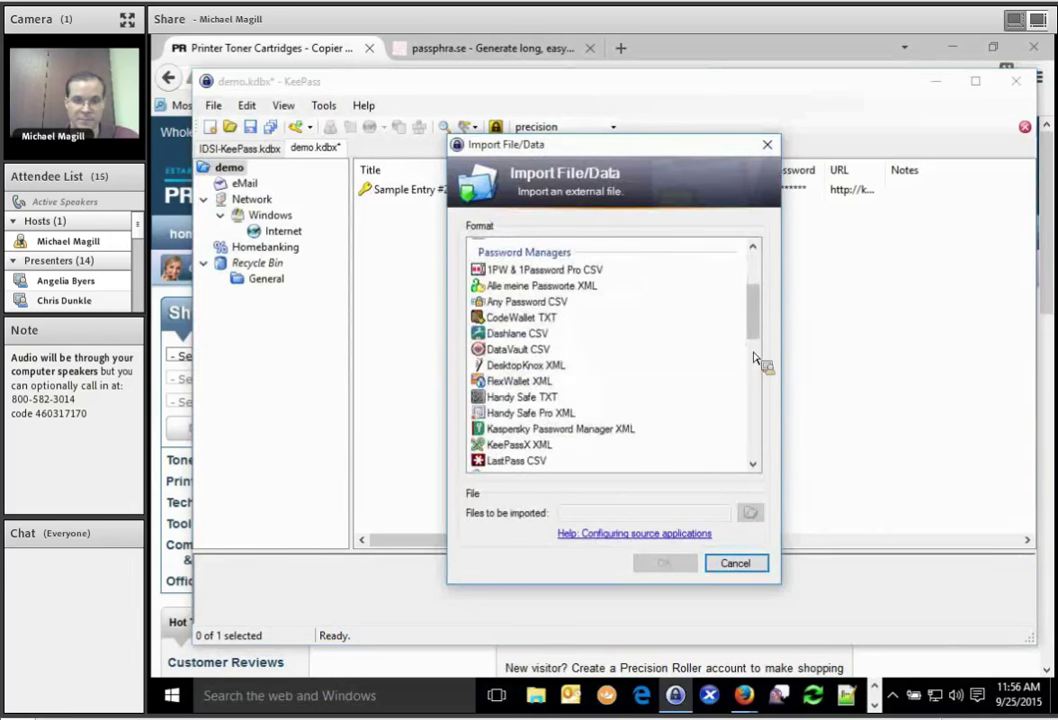
scroll(758, 348, "down", 2)
scroll(752, 370, "up", 5)
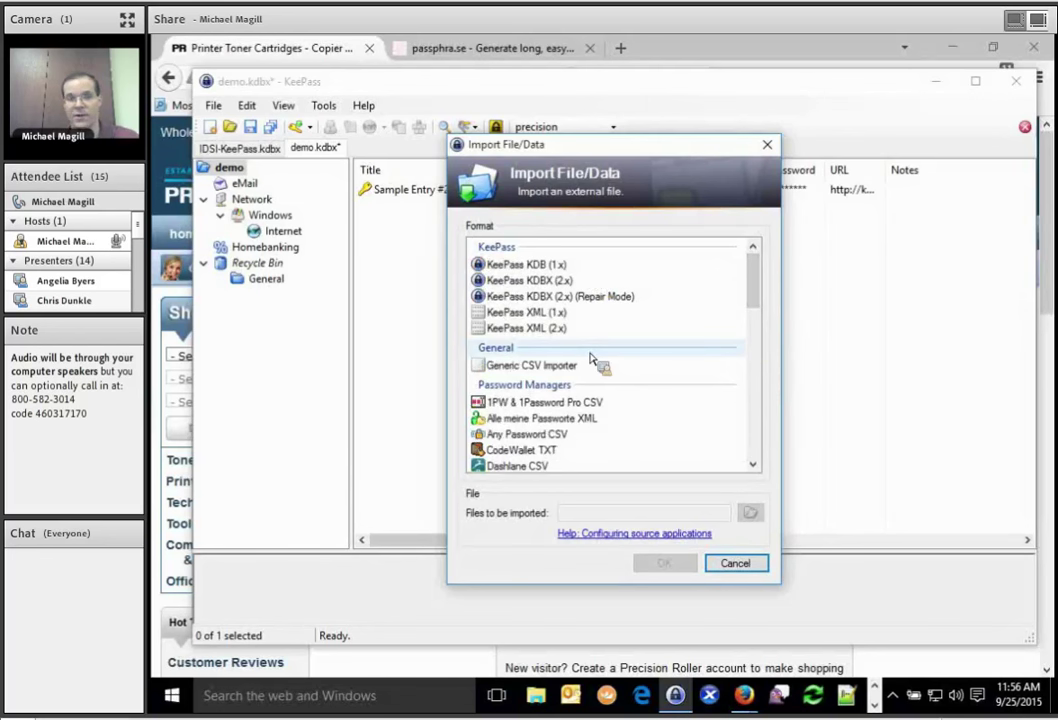
left_click(573, 367)
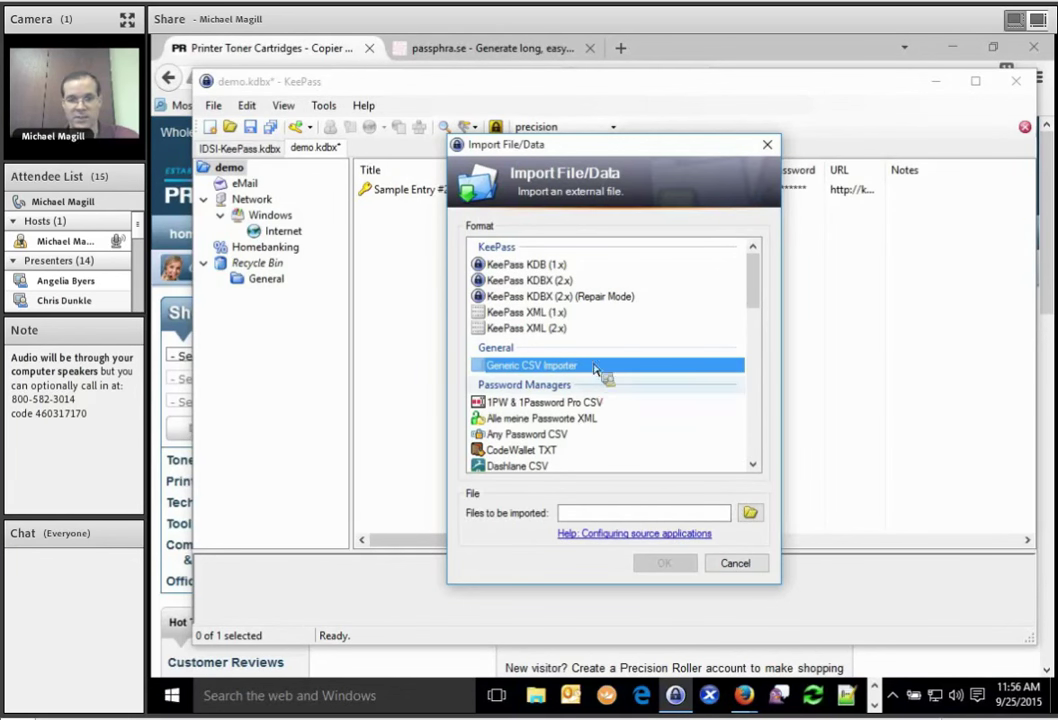
left_click(731, 566)
left_click(246, 105)
left_click(246, 105)
left_click(322, 105)
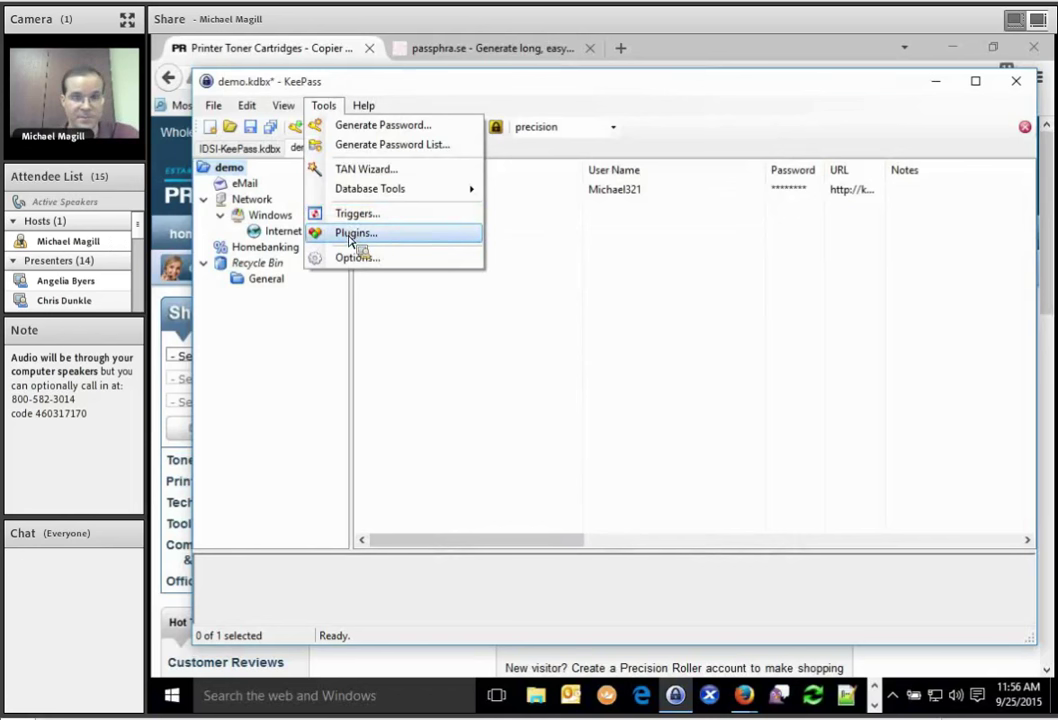
mouse_move(284, 100)
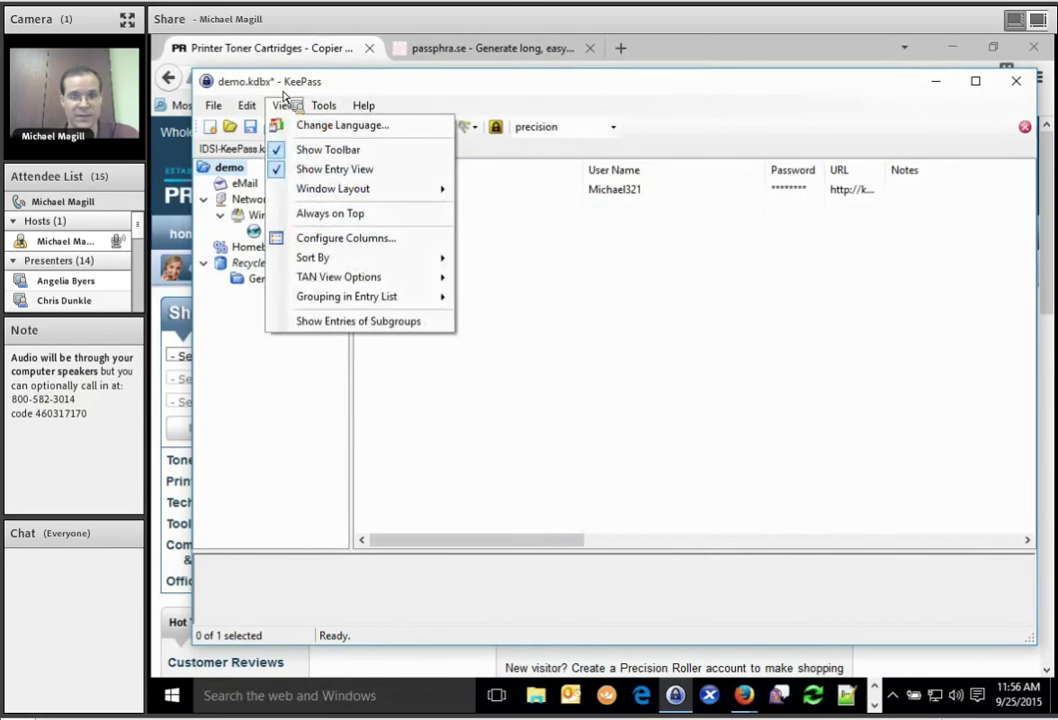
left_click(710, 432)
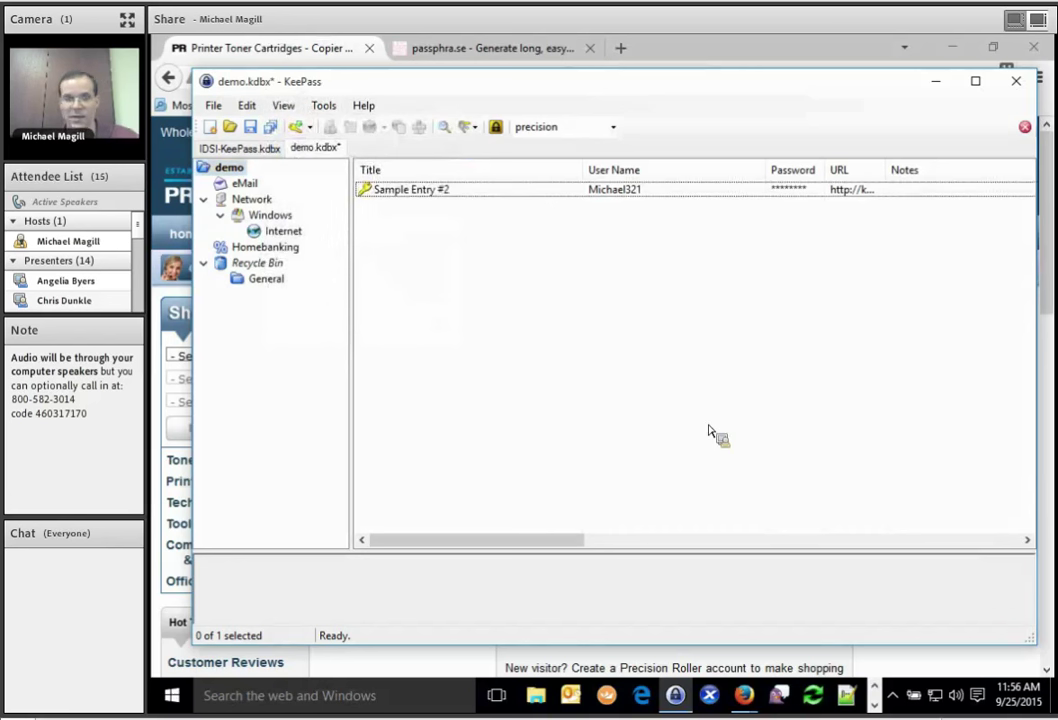
left_click(428, 194)
double_click(429, 197)
left_click(469, 223)
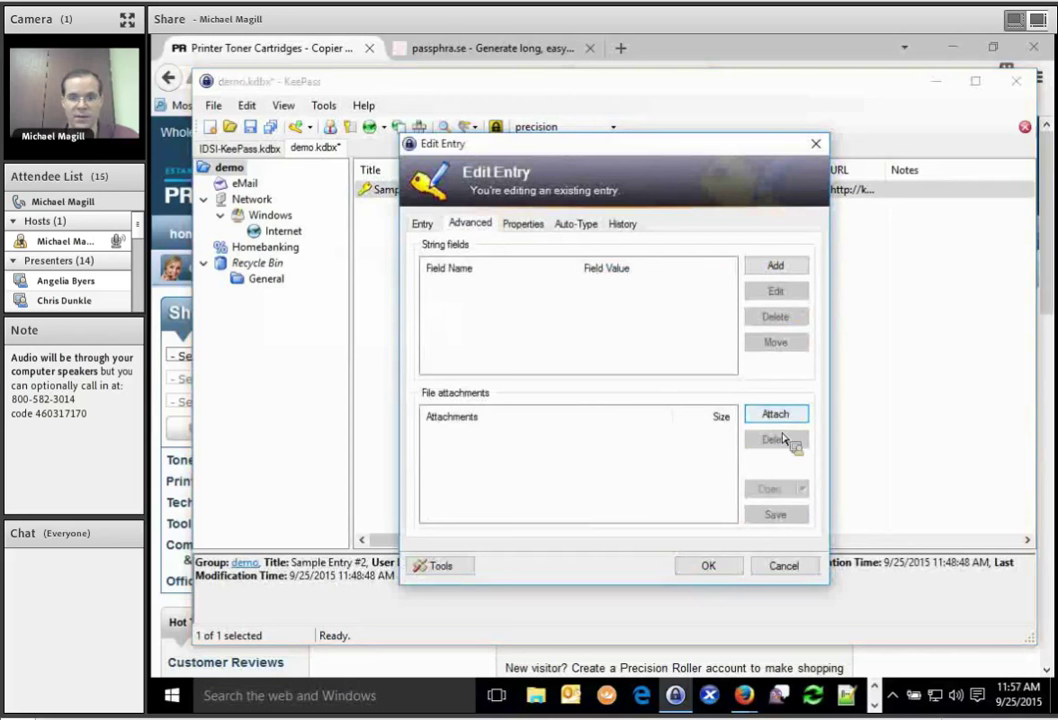
left_click(775, 415)
left_click(770, 436)
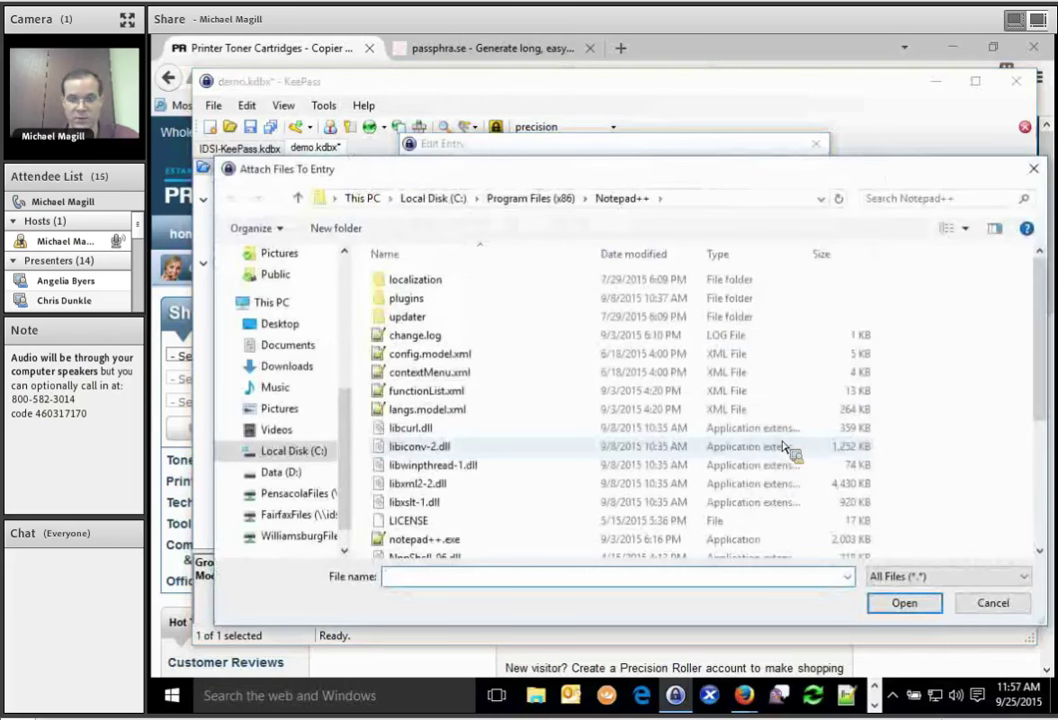
left_click(986, 604)
left_click(792, 567)
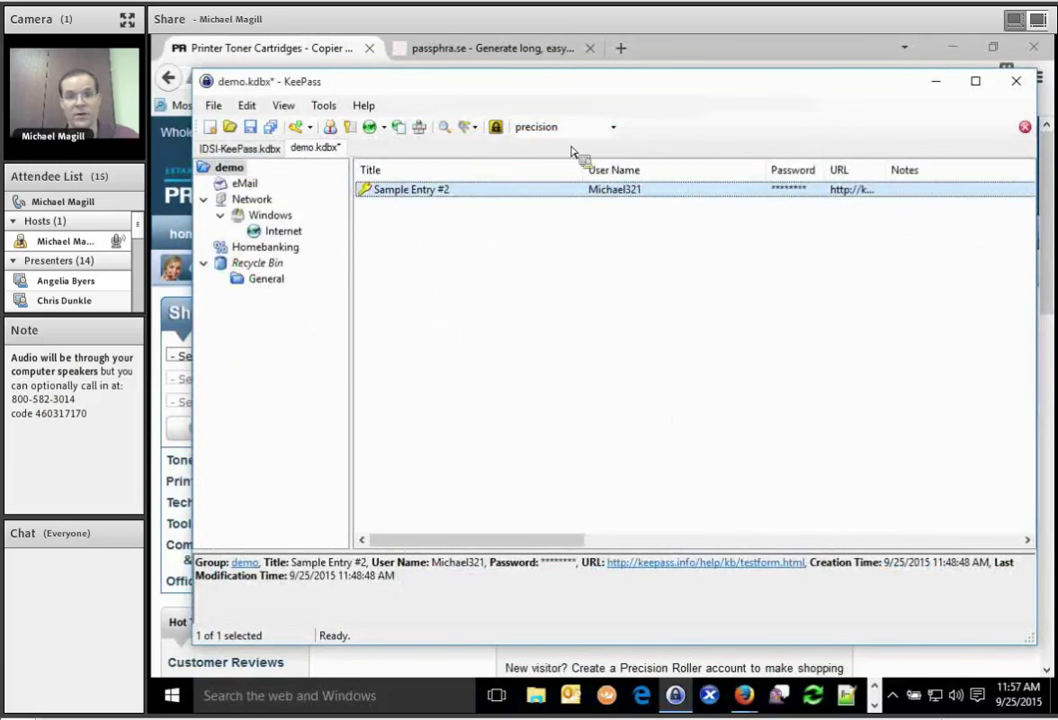
key("ctrl+e")
right_click(437, 192)
left_click(437, 193)
double_click(437, 193)
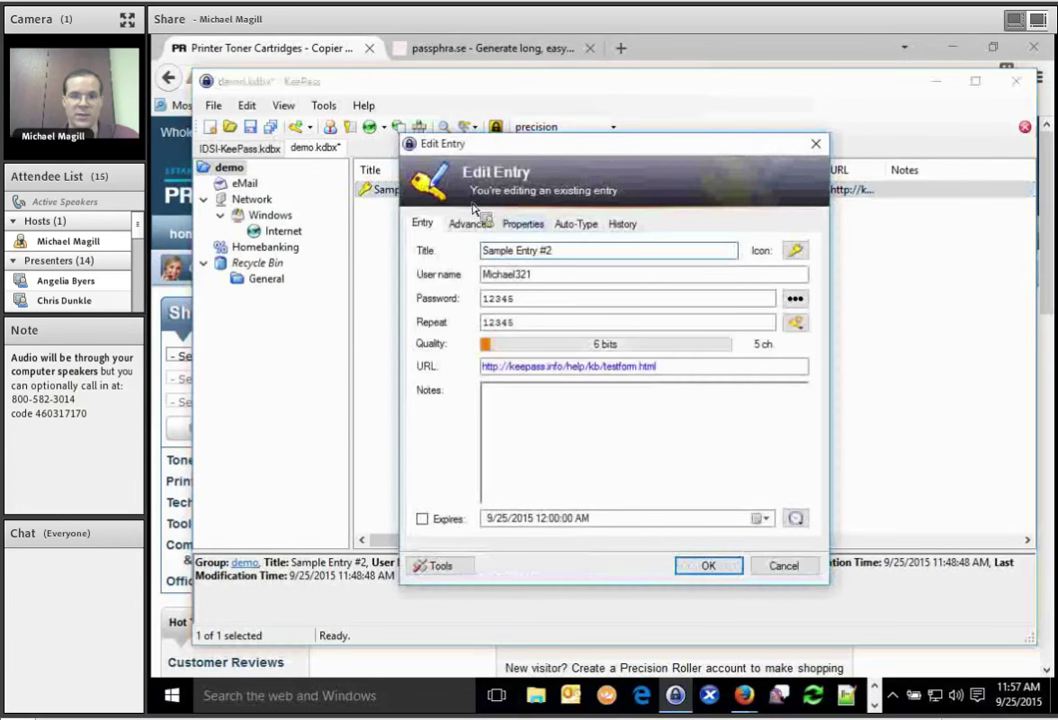
key("Escape")
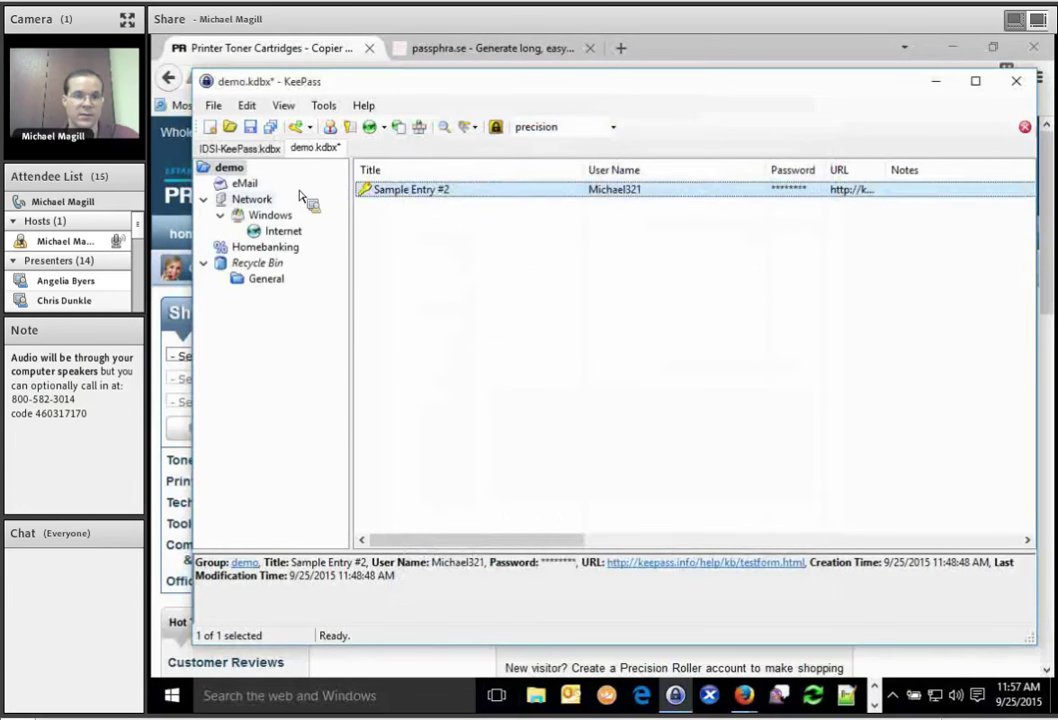
Show the Network group's Demo entry, review its notes and behavior settings, then cancel unchanged.
left_click(258, 201)
right_click(262, 204)
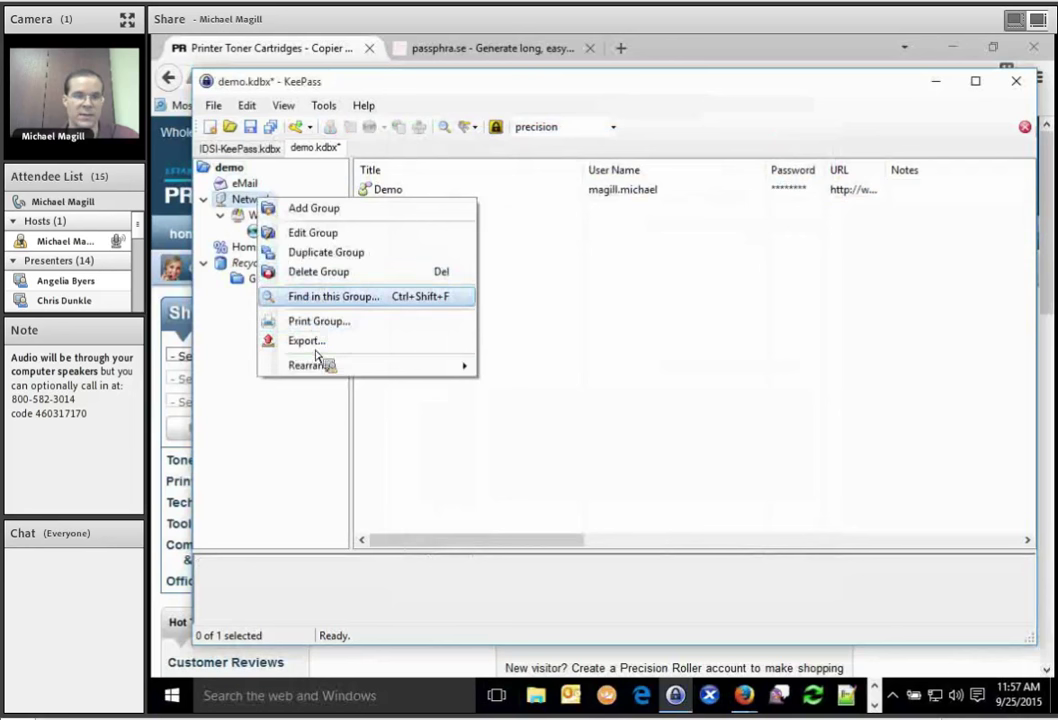
left_click(318, 233)
left_click(516, 318)
left_click(540, 320)
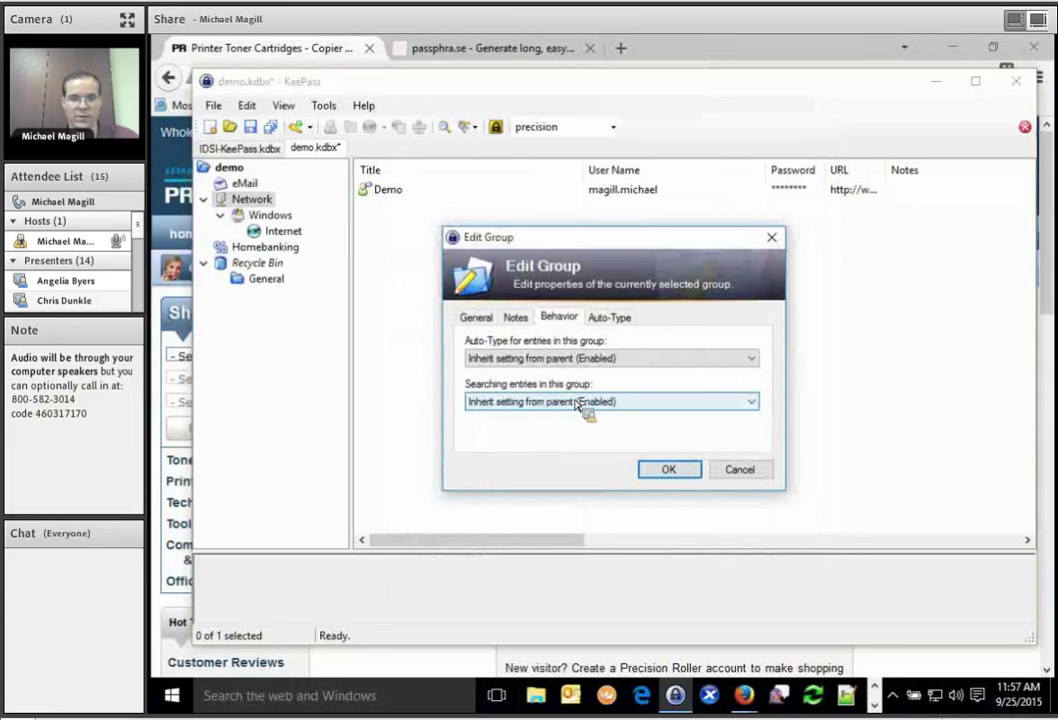
left_click(579, 403)
left_click(626, 487)
left_click(735, 472)
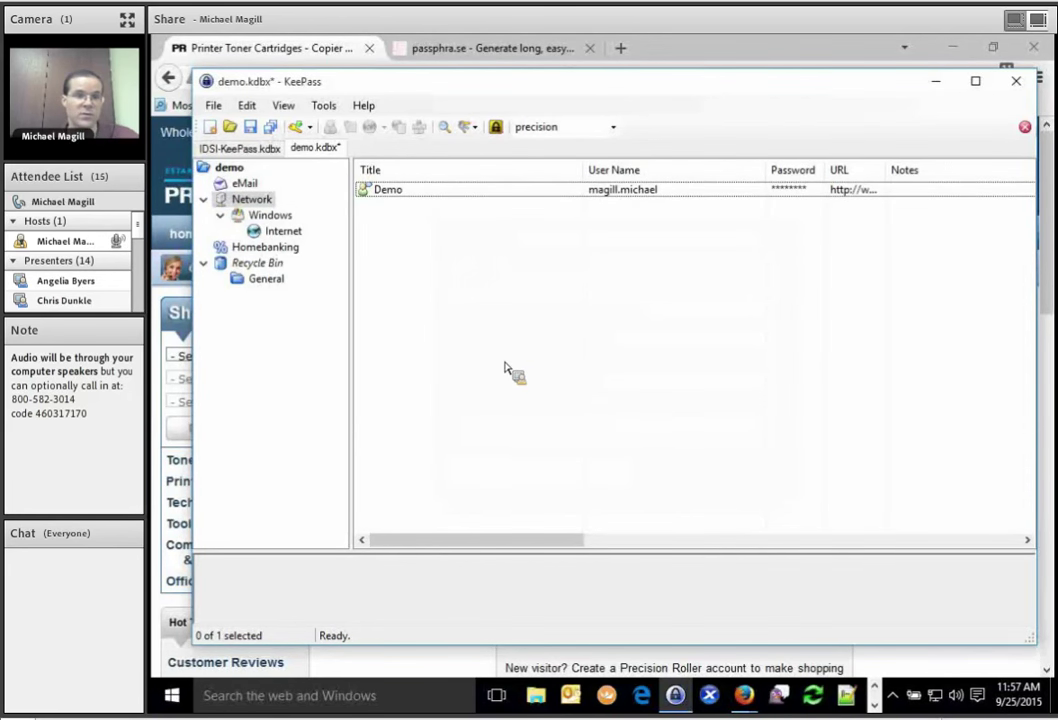
Drag the Demo entry toward demo.kdbx and return to its top group listing Sample Entry #2.
left_click_drag(505, 370, 885, 697)
left_click(676, 697)
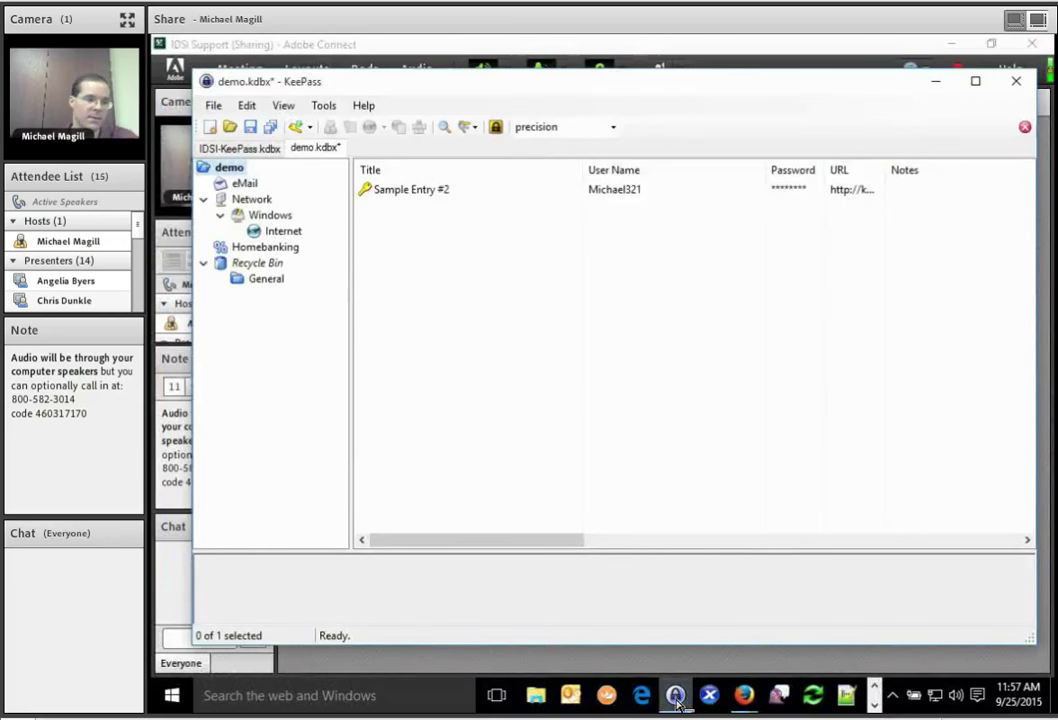
left_click_drag(676, 702, 380, 277)
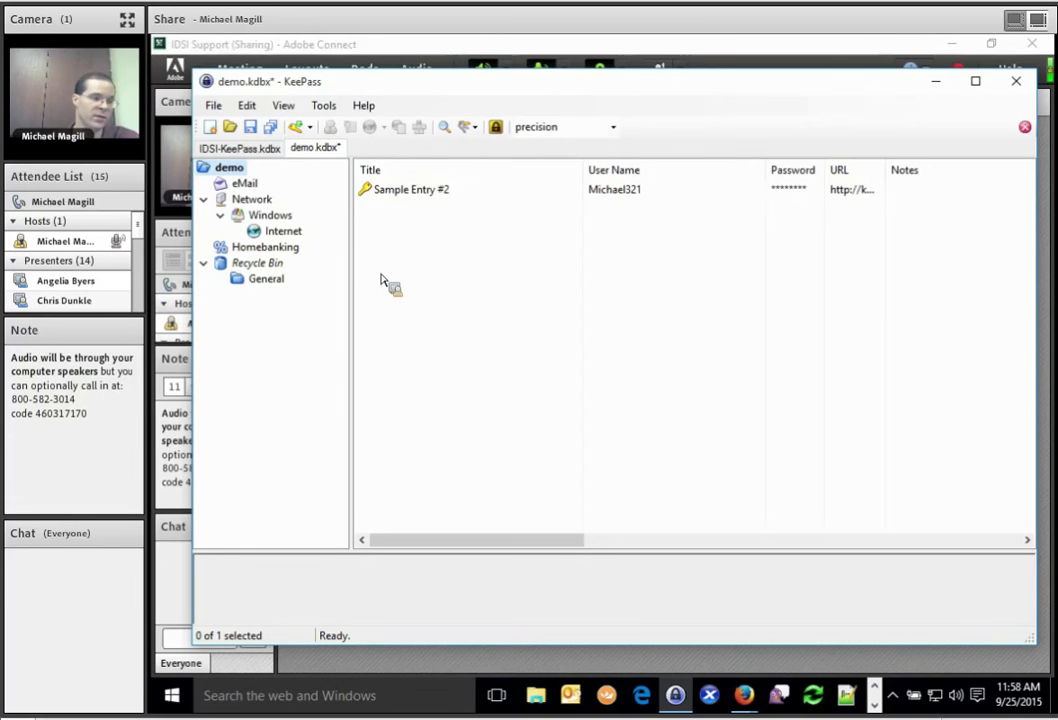
left_click_drag(381, 279, 324, 107)
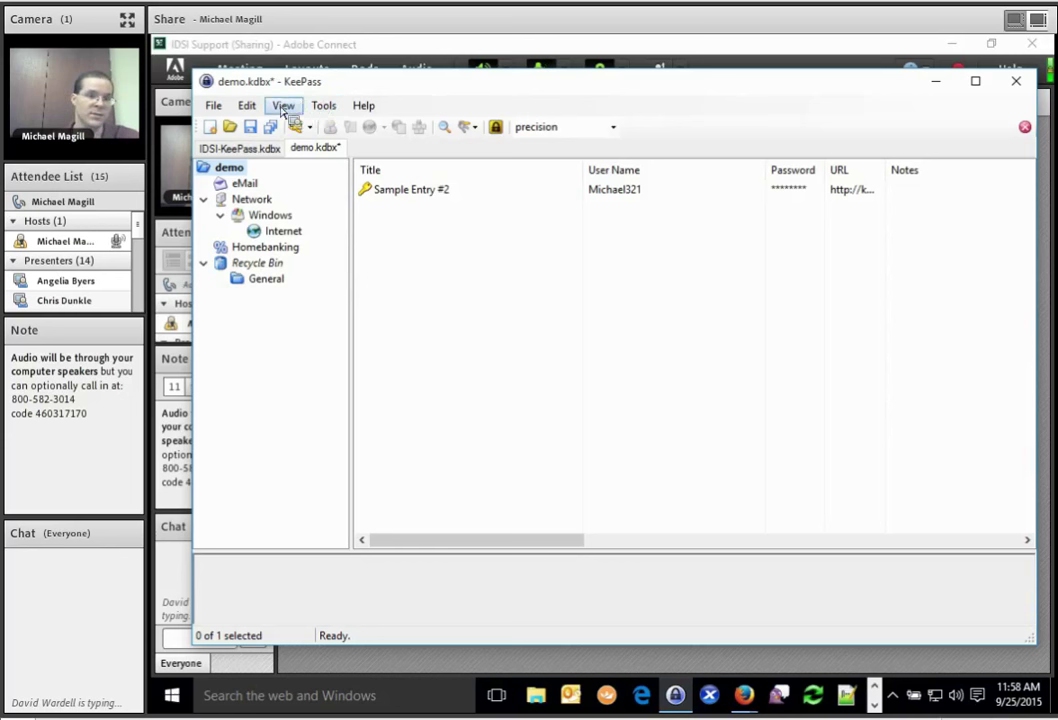
left_click(283, 107)
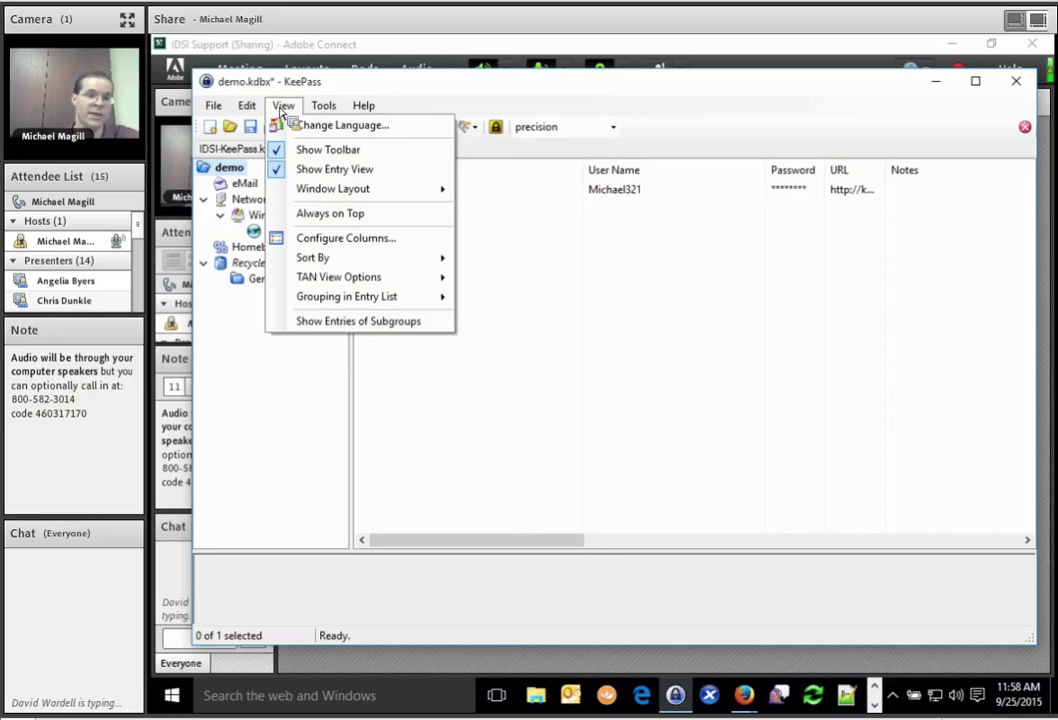
left_click(281, 106)
left_click(258, 104)
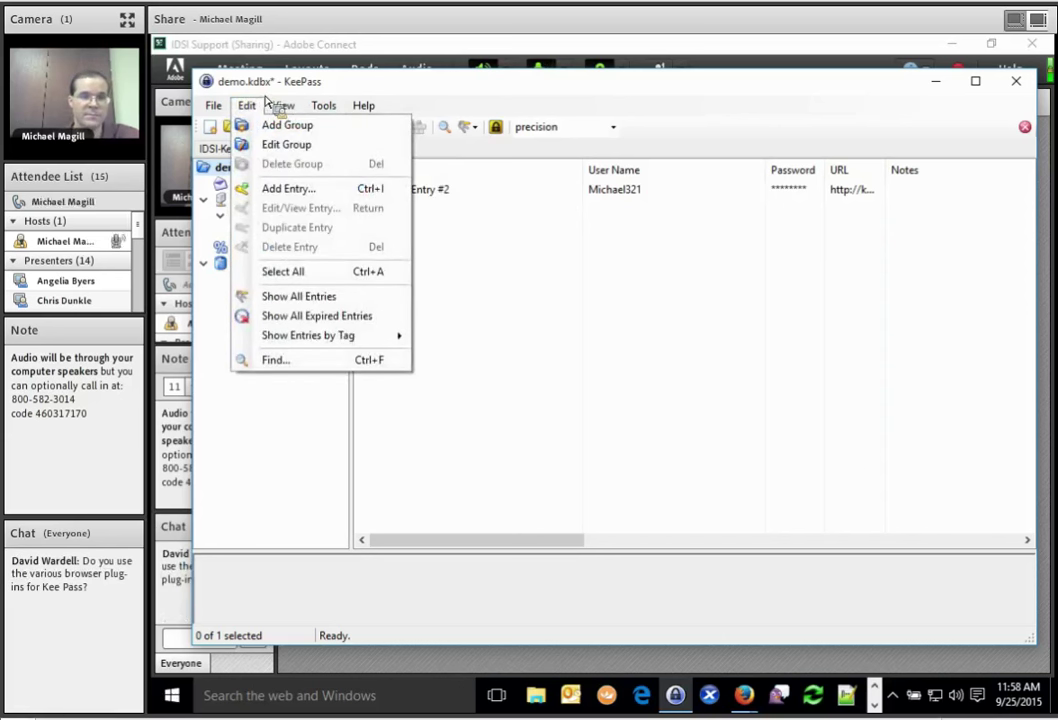
left_click(246, 104)
left_click(246, 104)
mouse_move(213, 105)
mouse_move(258, 368)
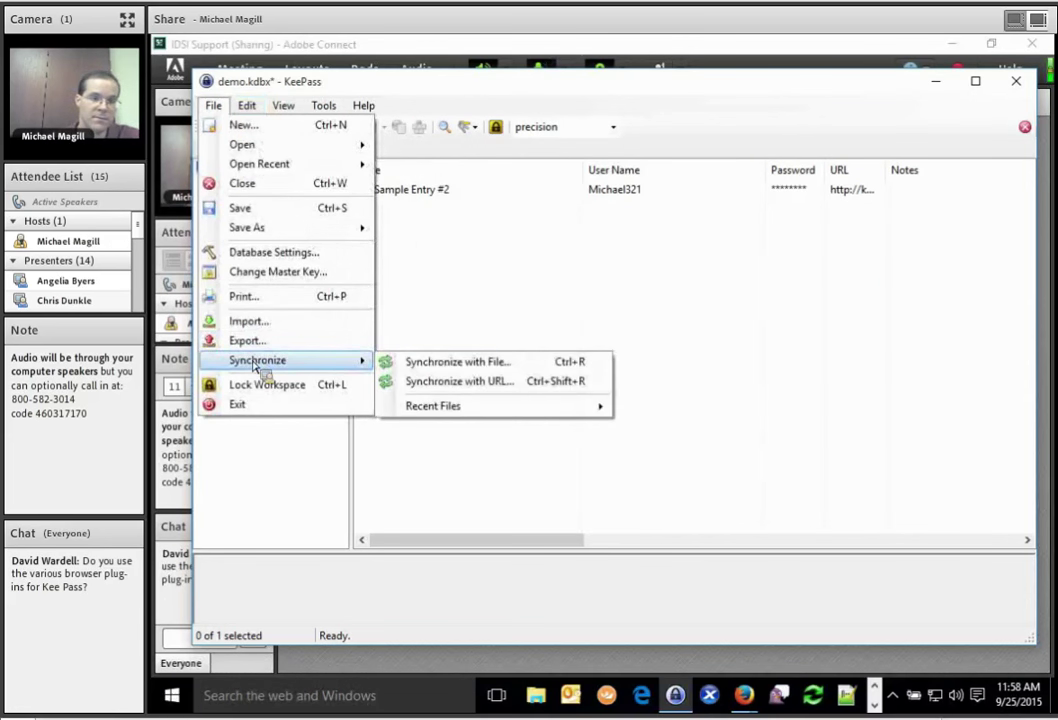
left_click(472, 279)
Type 'Security' into Sample Entry #2's notes, then cancel the editor without saving.
double_click(416, 192)
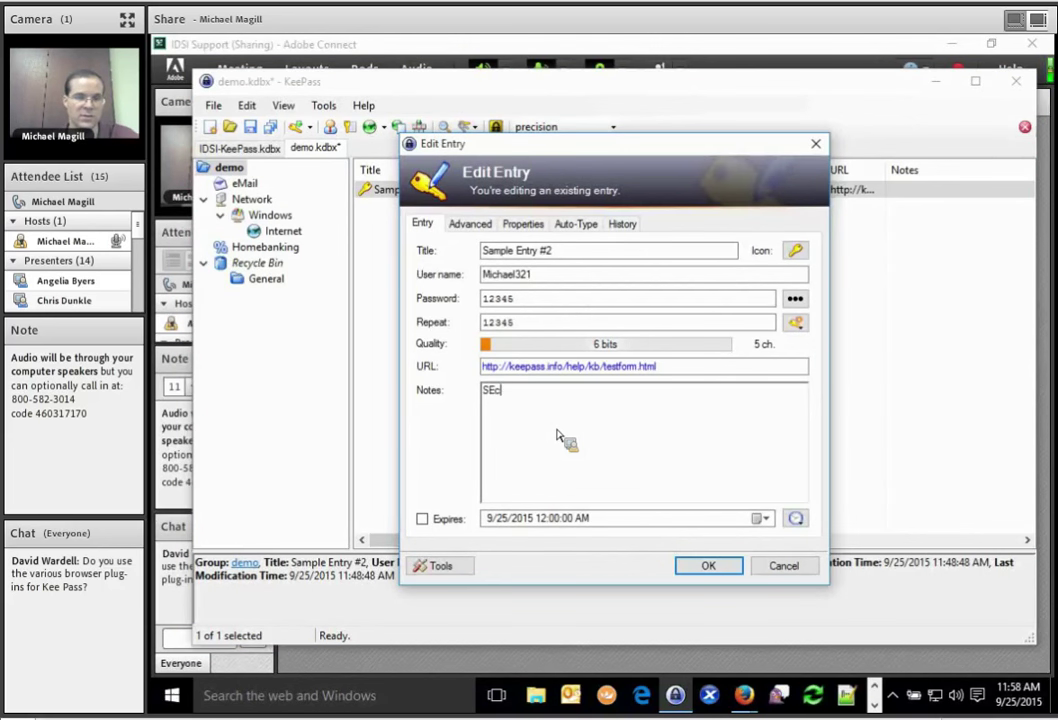
type("rity a")
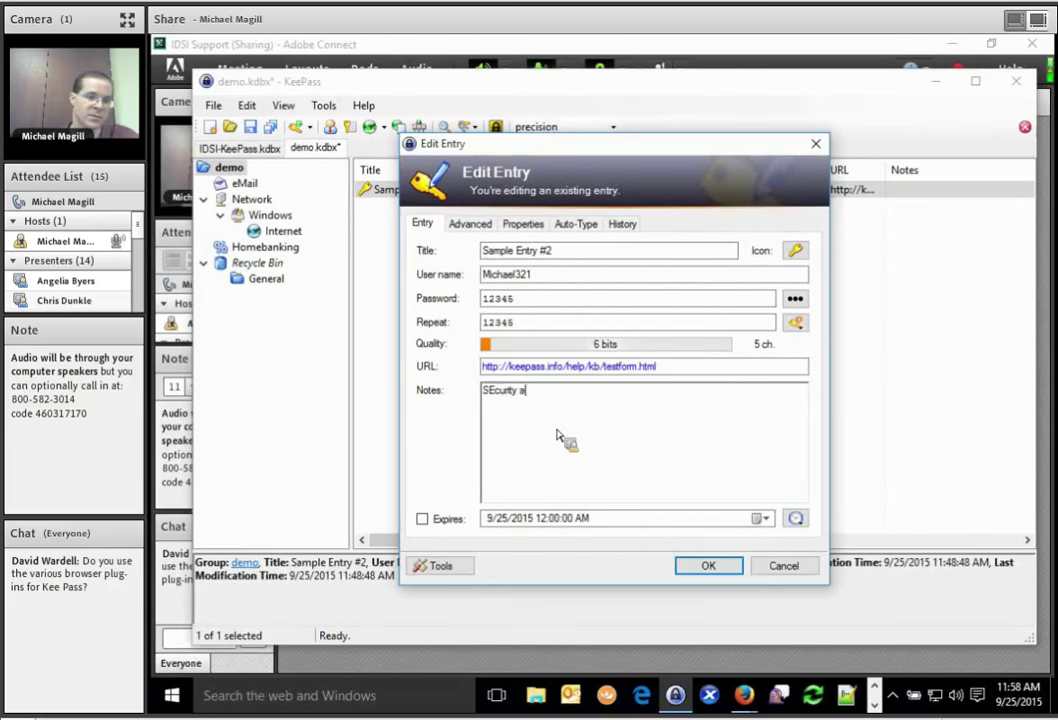
key("BackSpace")
key("BackSpace")
key("BackSpace")
key("BackSpace")
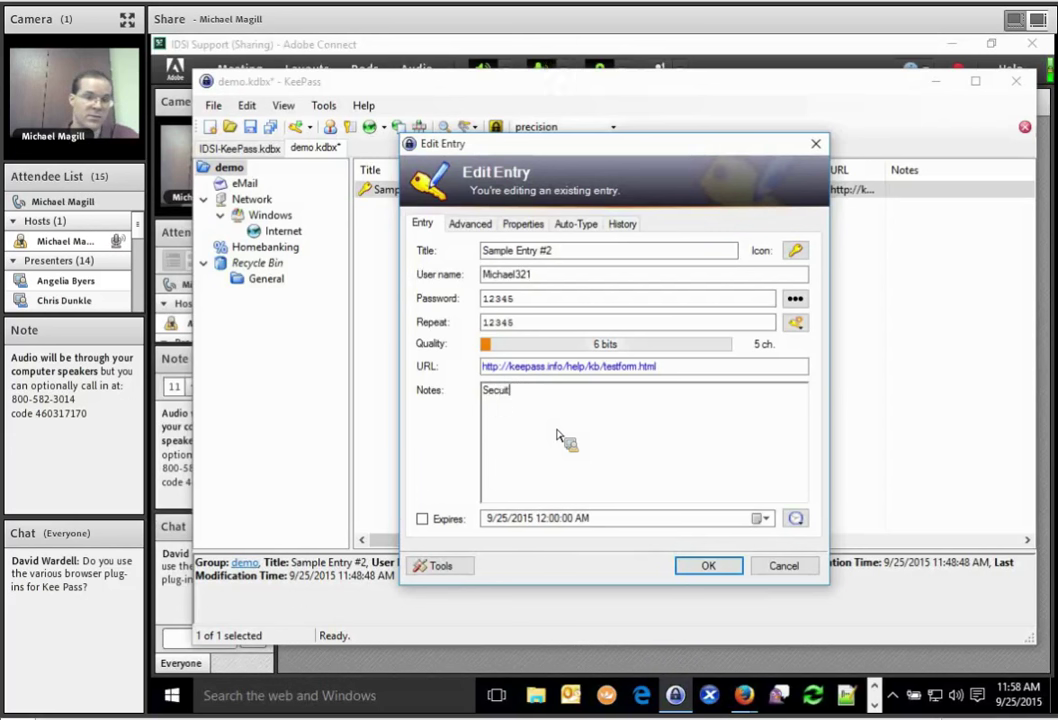
type("y")
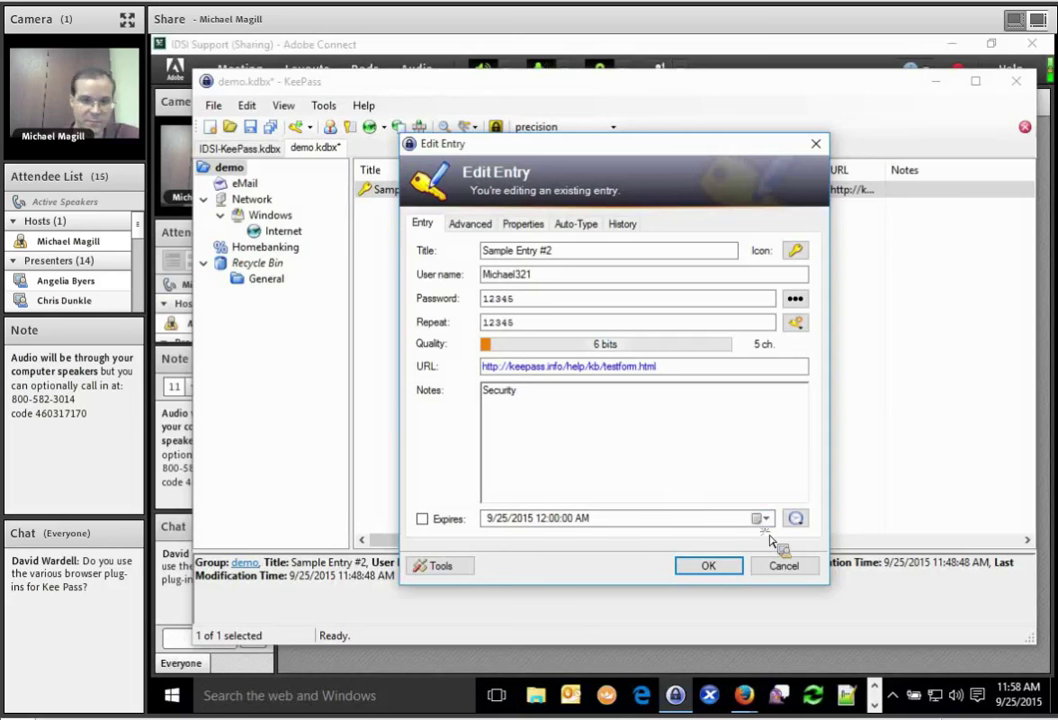
left_click(783, 565)
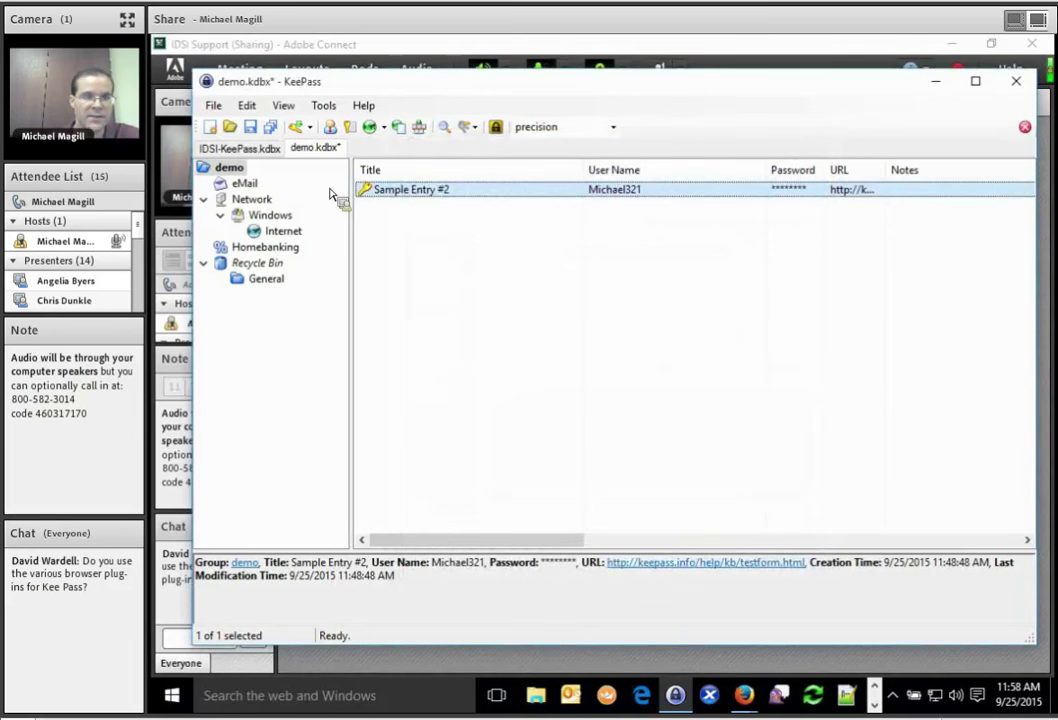
left_click(214, 106)
mouse_move(291, 362)
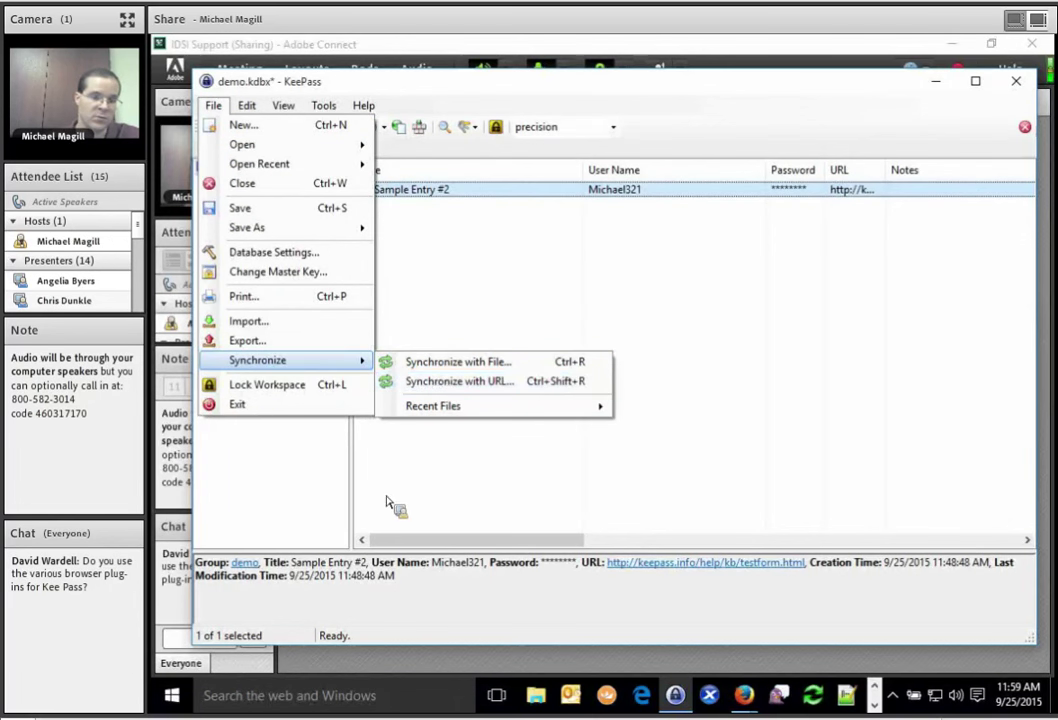
left_click(381, 545)
key("ctrl+super+Left")
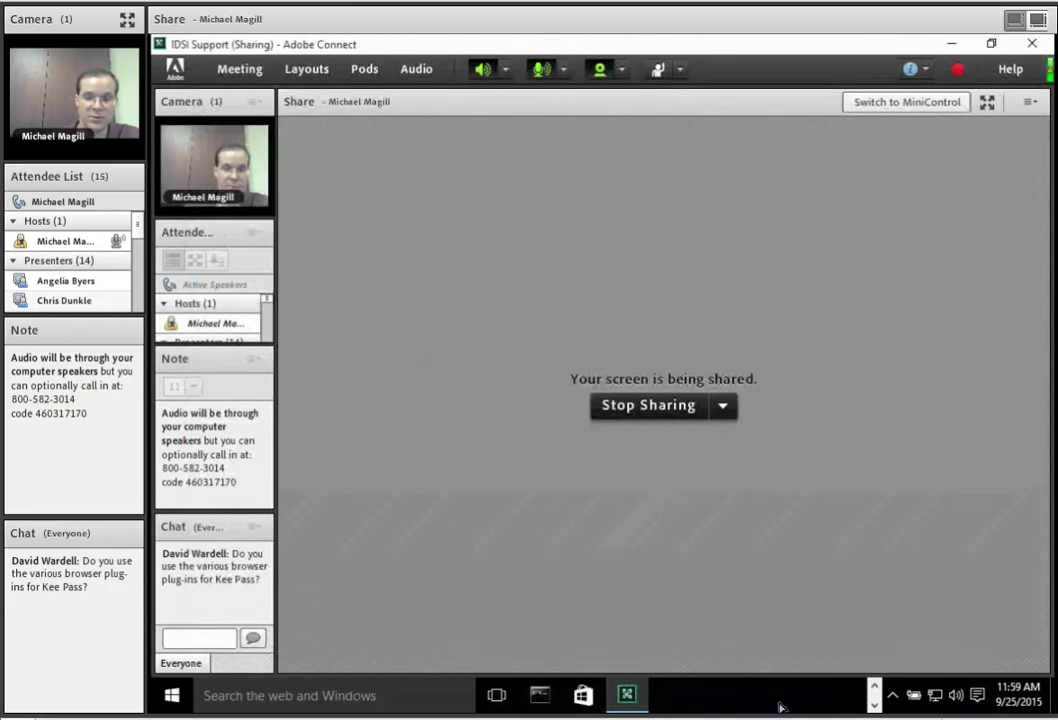
left_click(876, 697)
left_click(752, 700)
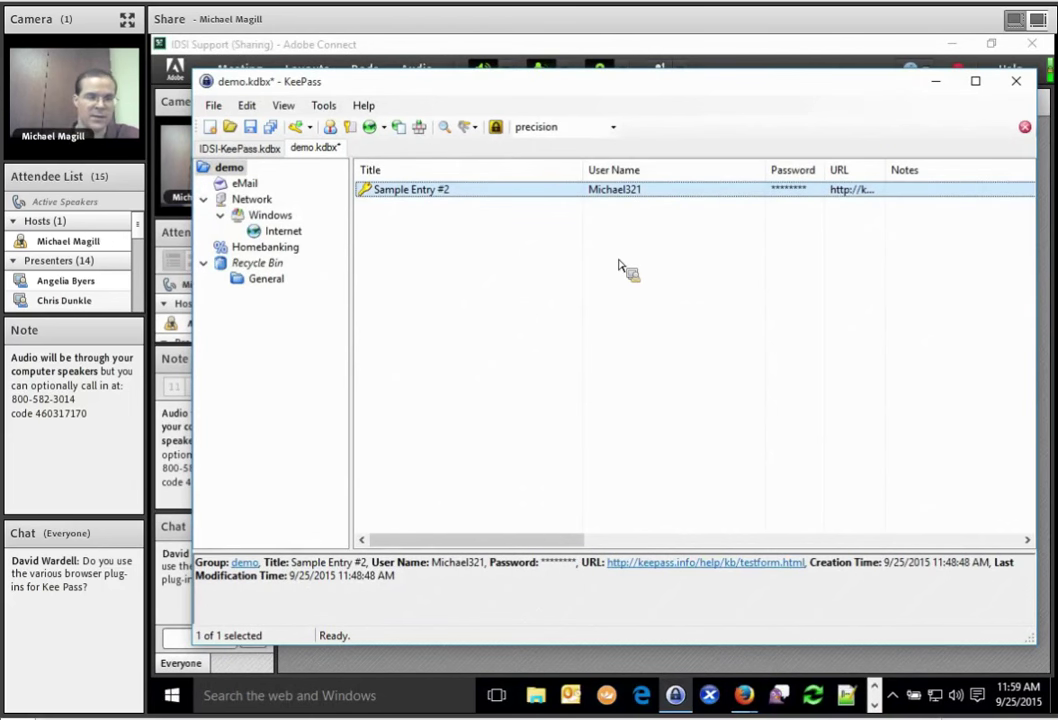
left_click(323, 106)
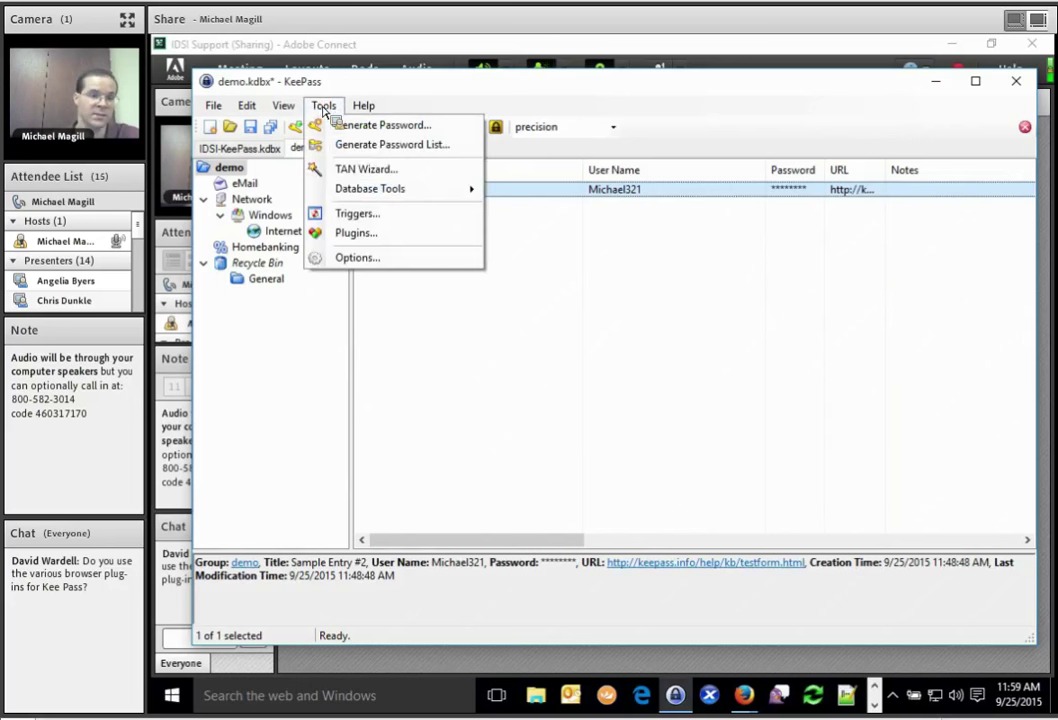
left_click(383, 88)
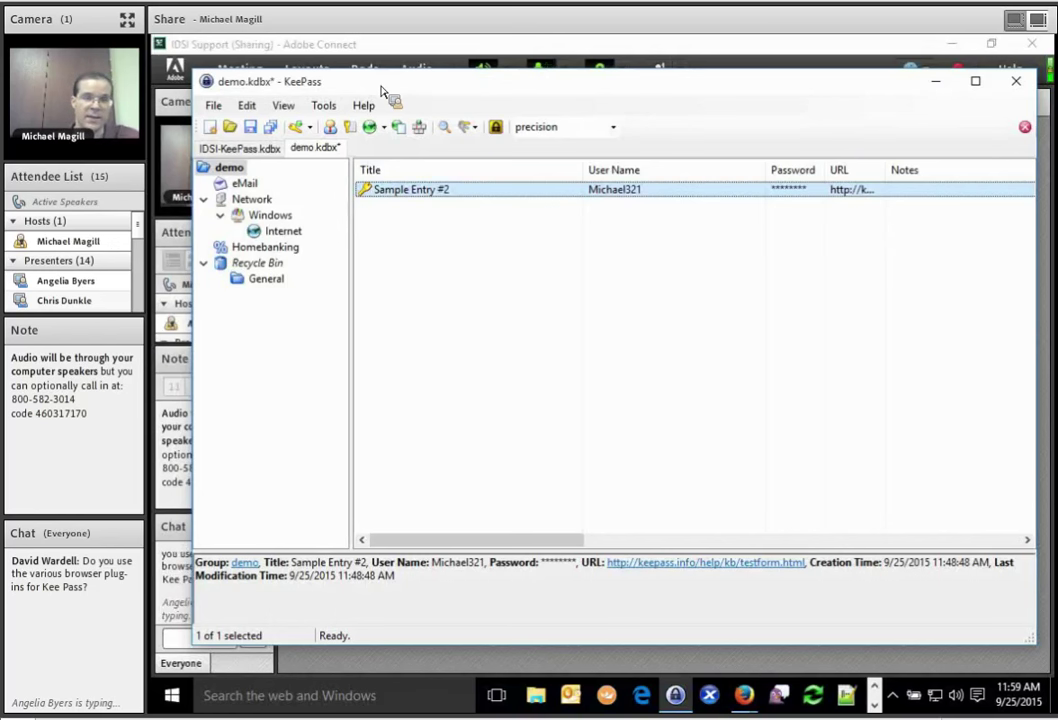
double_click(418, 190)
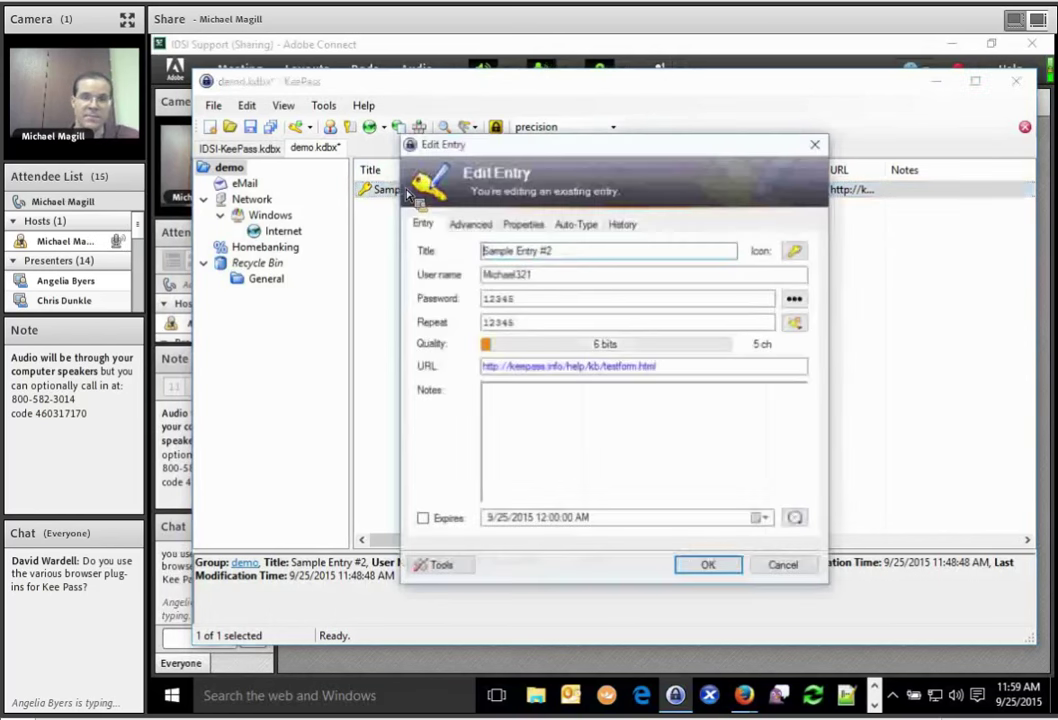
left_click(576, 224)
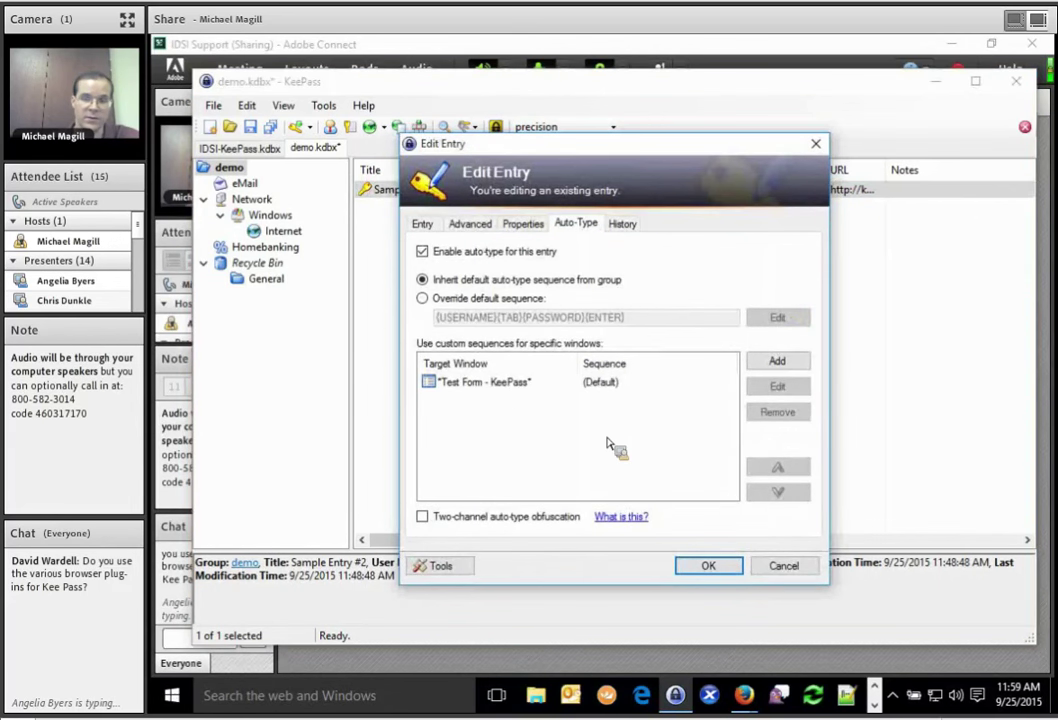
left_click(779, 566)
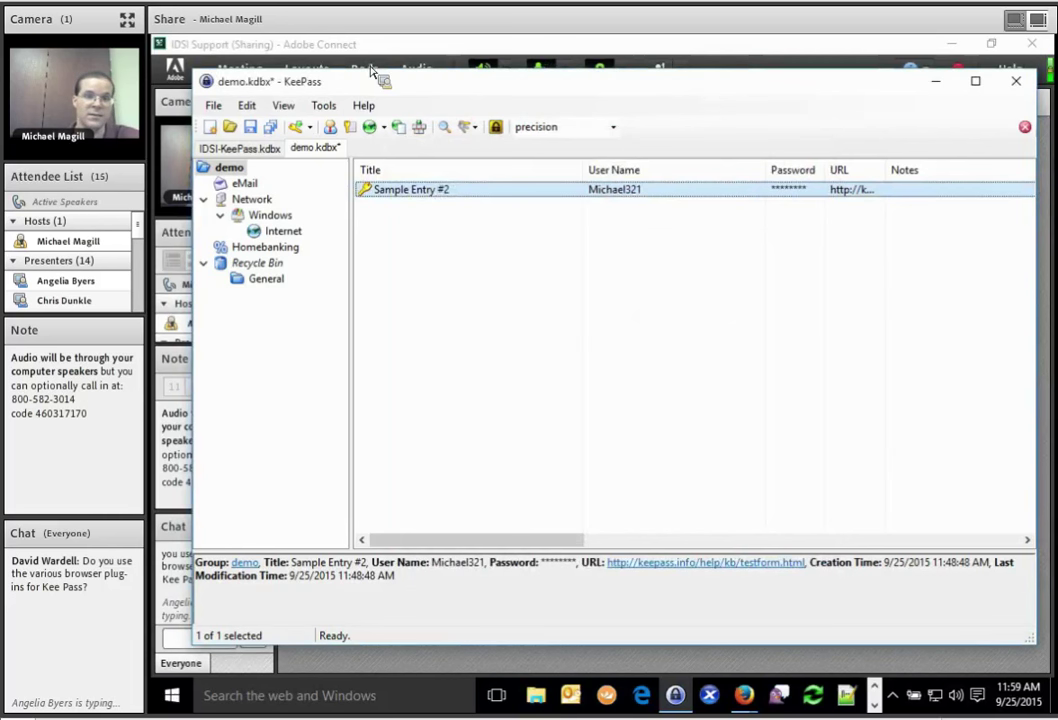
left_click(365, 47)
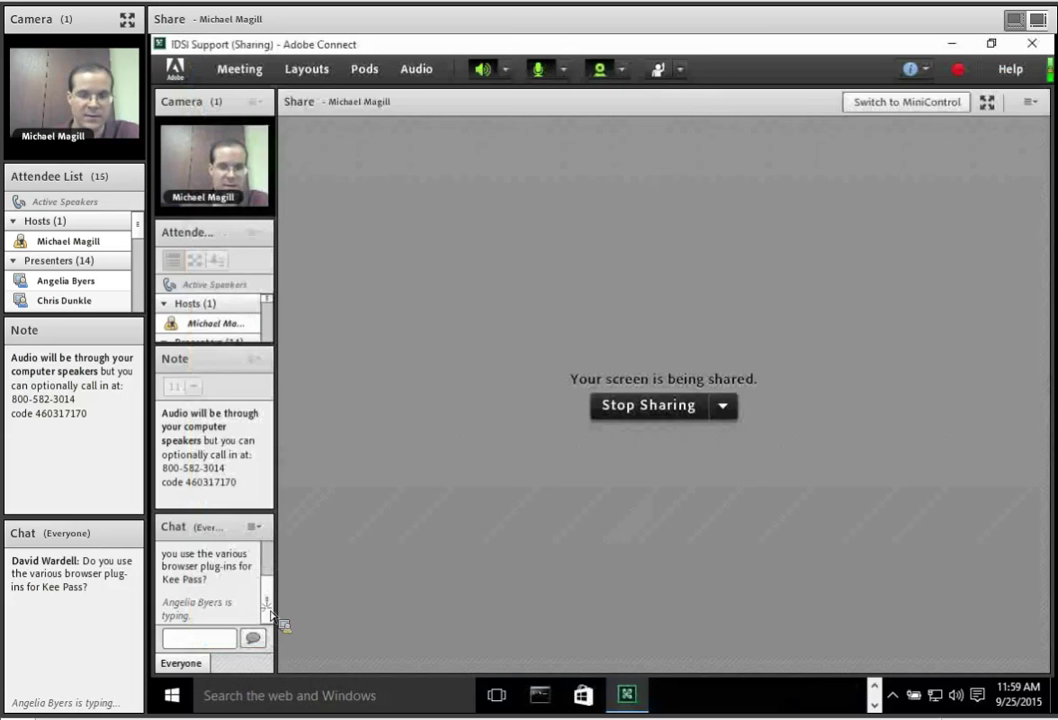
Scroll the Adobe Connect chat and expand the taskbar's hidden running programs.
mouse_move(268, 608)
left_mouse_down()
mouse_move(263, 572)
mouse_move(264, 626)
left_mouse_up()
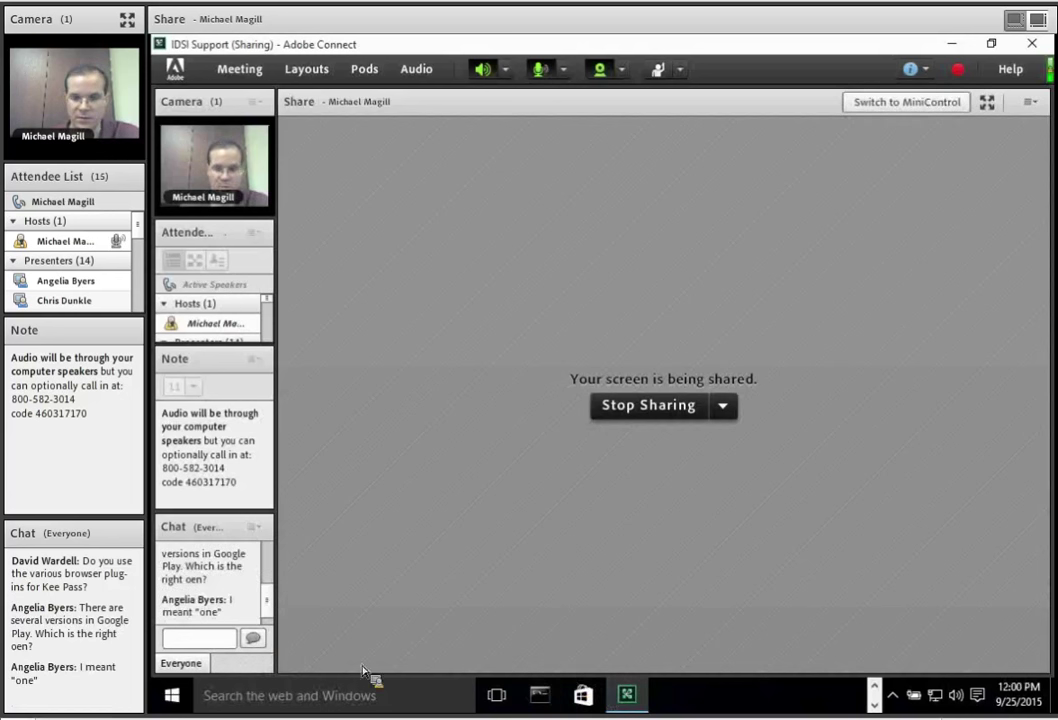
left_click(873, 703)
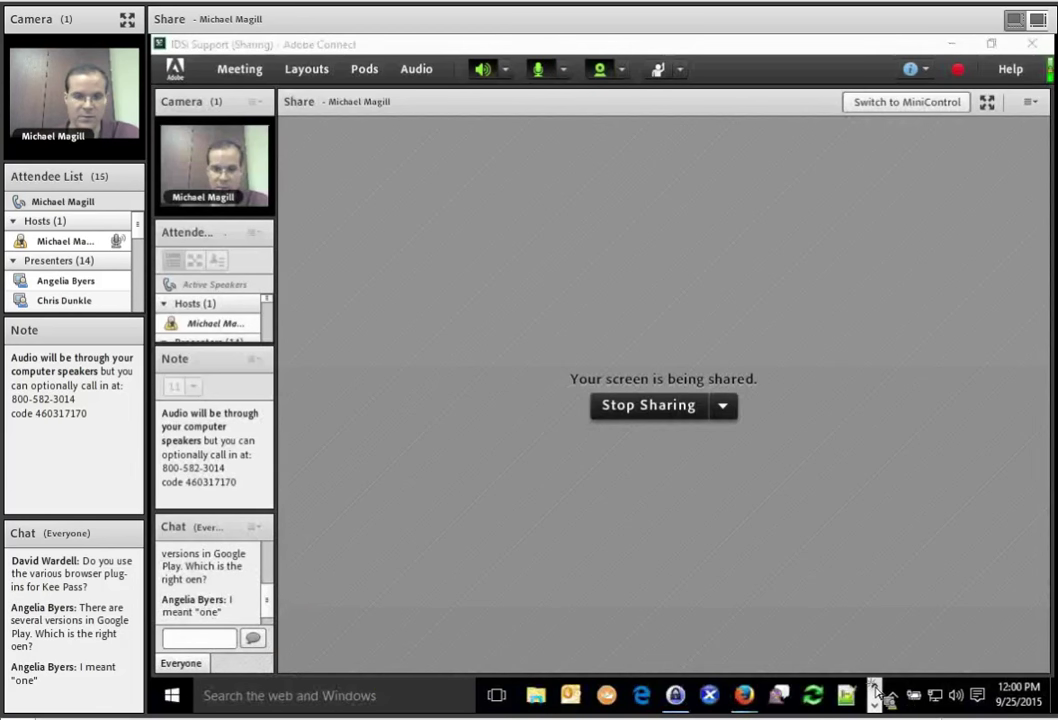
Bring the Precision Roller Firefox window forward in a new tab.
mouse_move(744, 705)
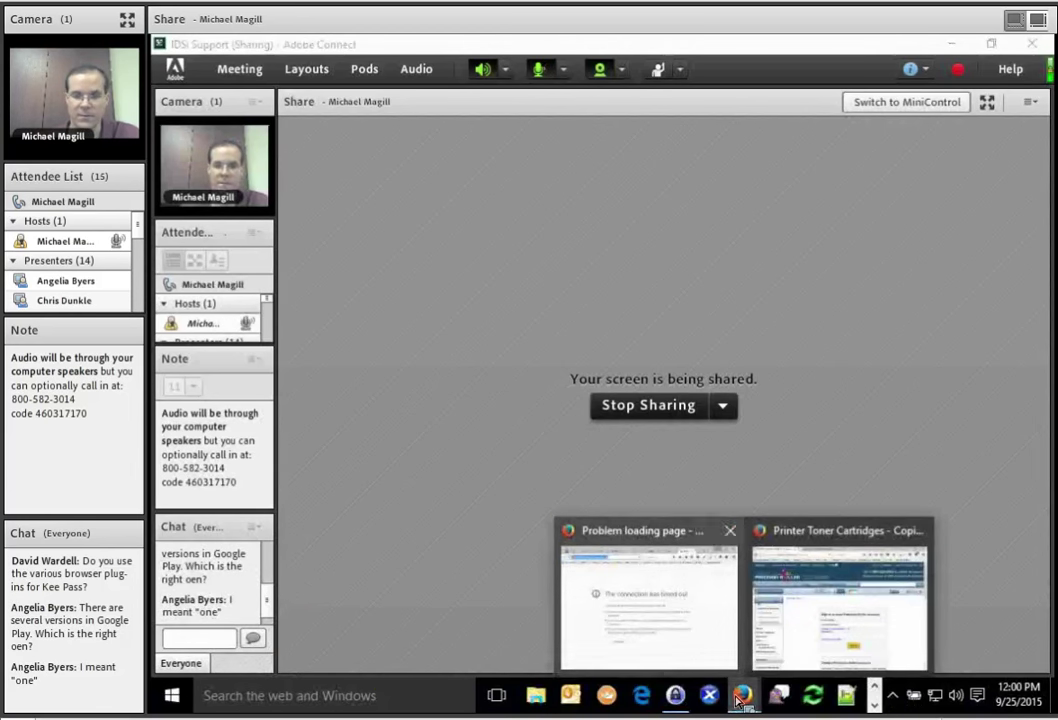
left_click(796, 657)
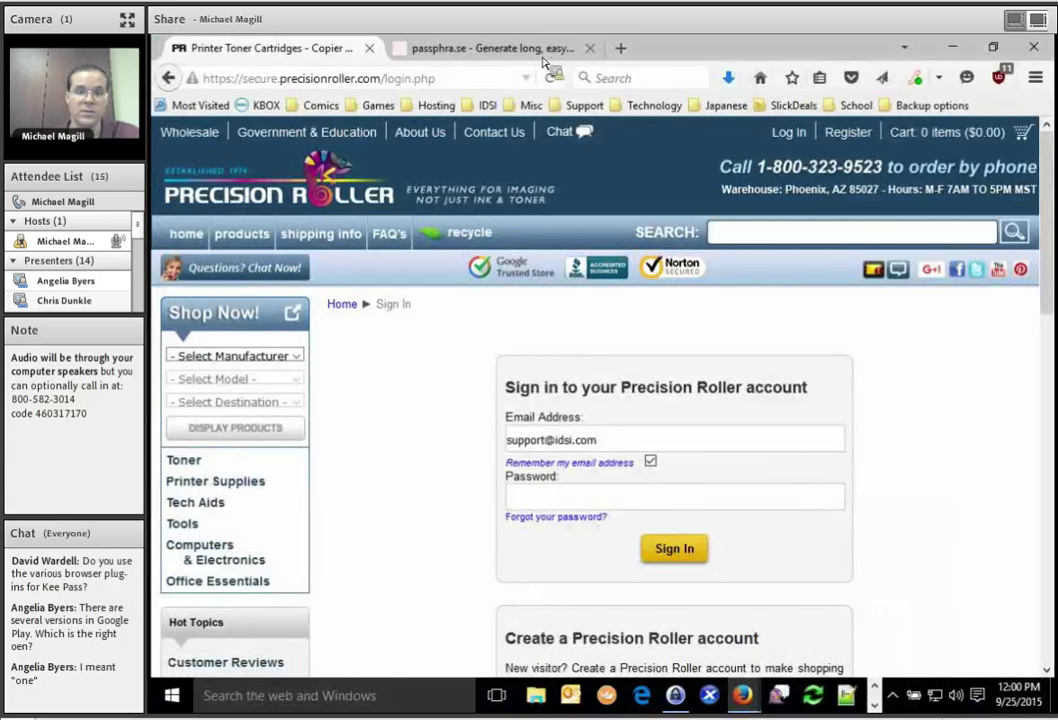
left_click(430, 50)
left_click(621, 48)
Load keepass.info and scroll its downloads page to the contributed mobile ports list.
left_click(493, 78)
key("BackSpace")
type("kee")
key("Return")
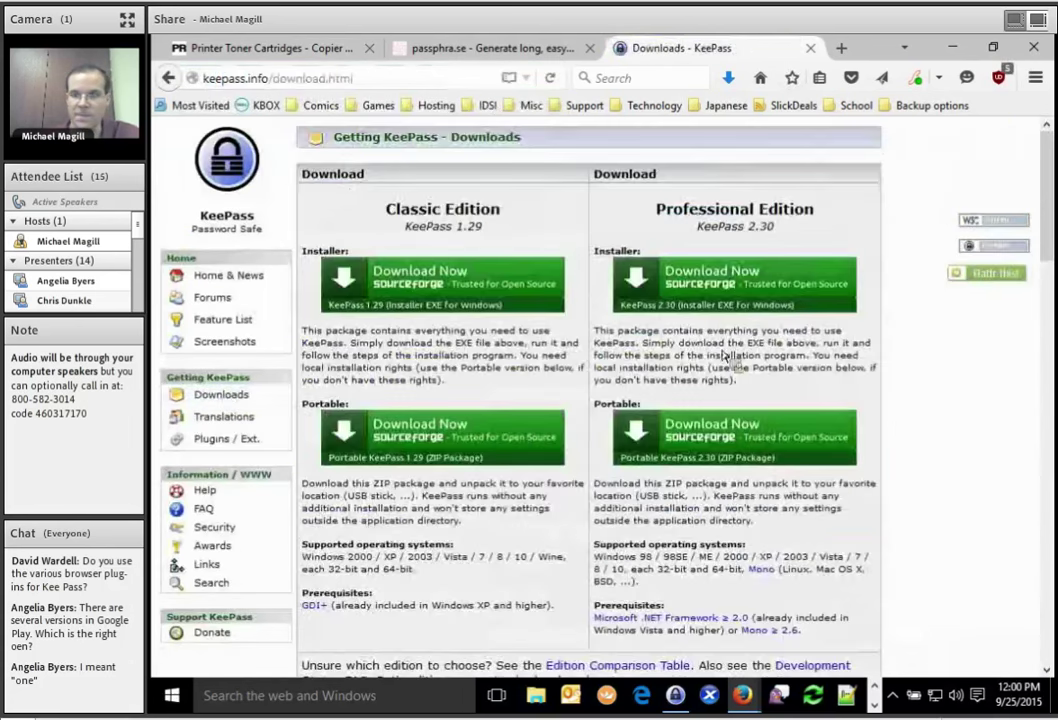
scroll(1052, 245, "down", 4)
scroll(1053, 244, "down", 3)
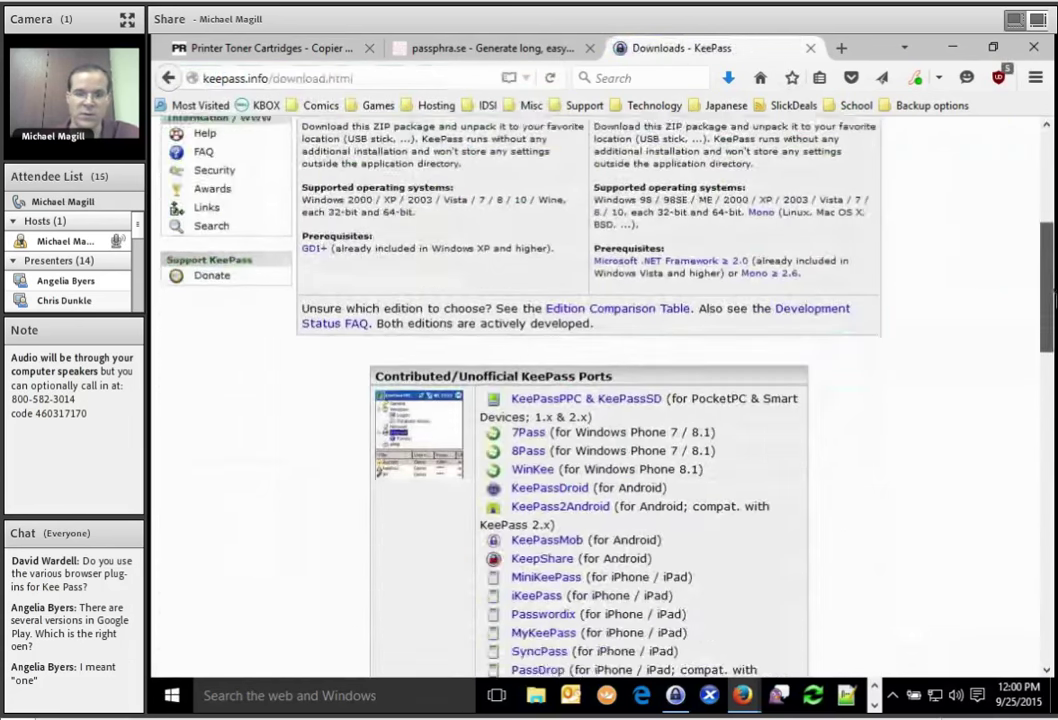
scroll(598, 400, "down", 5)
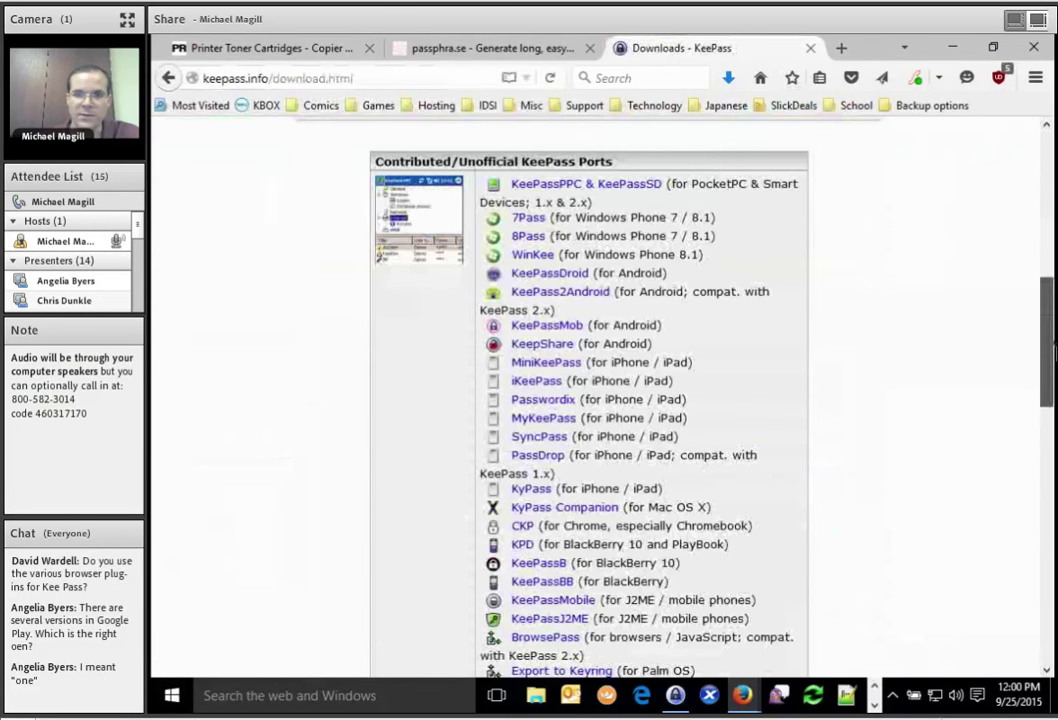
scroll(598, 400, "down", 1)
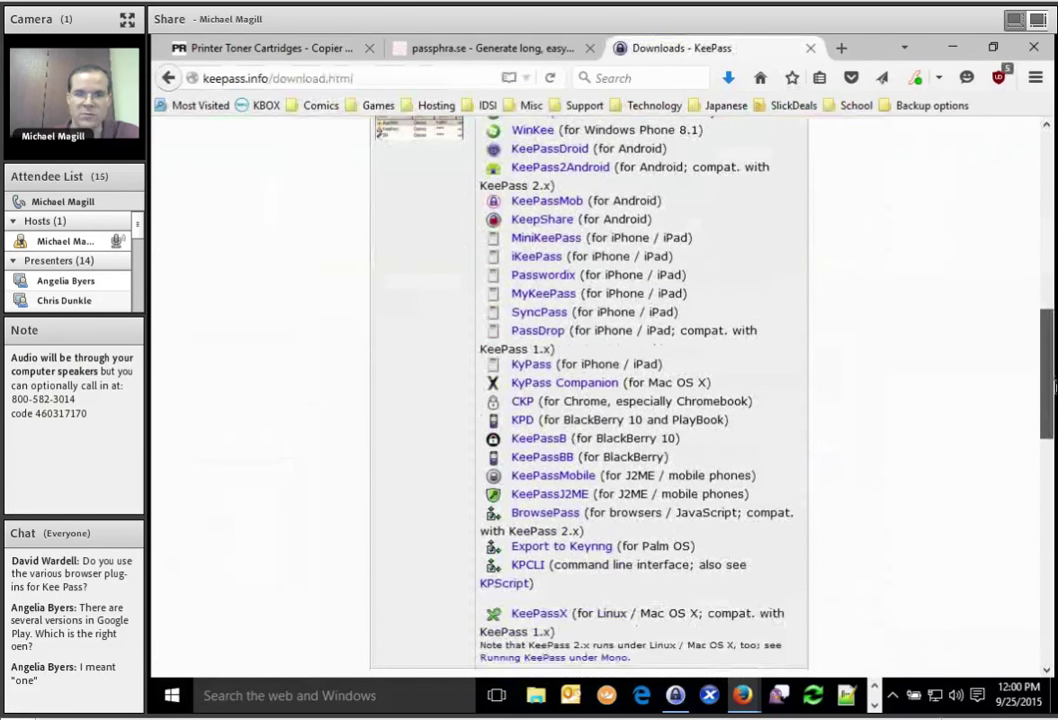
scroll(1040, 380, "up", 1)
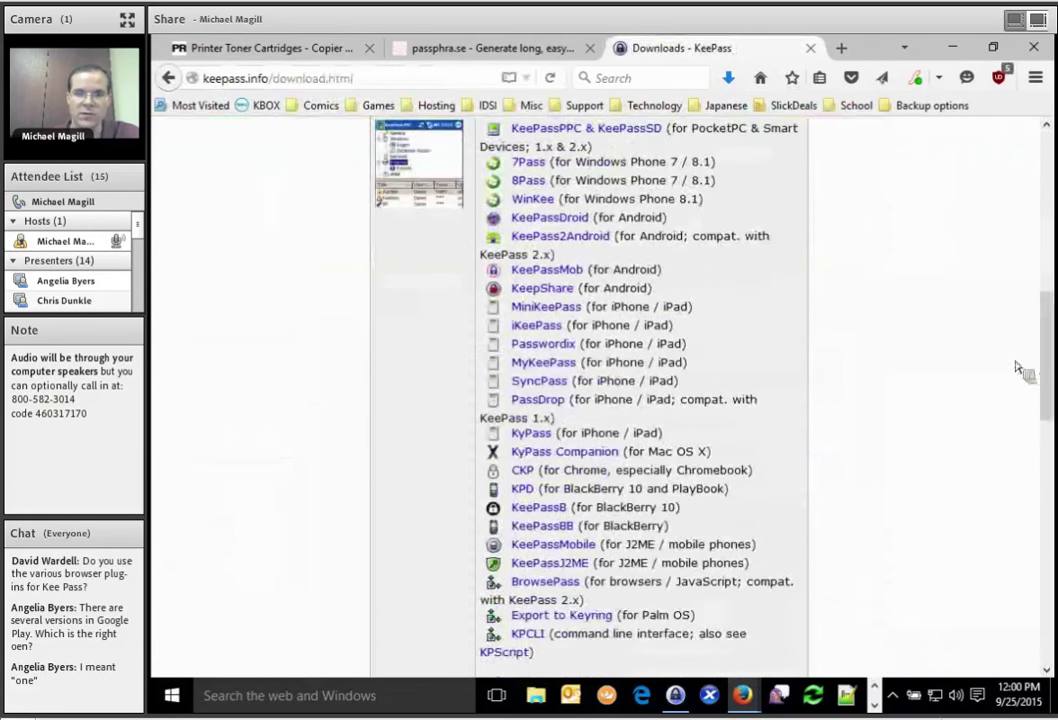
Browse KeePassDroid's Google Play page and screenshots, then return to the KeePass downloads tab.
left_click(558, 228)
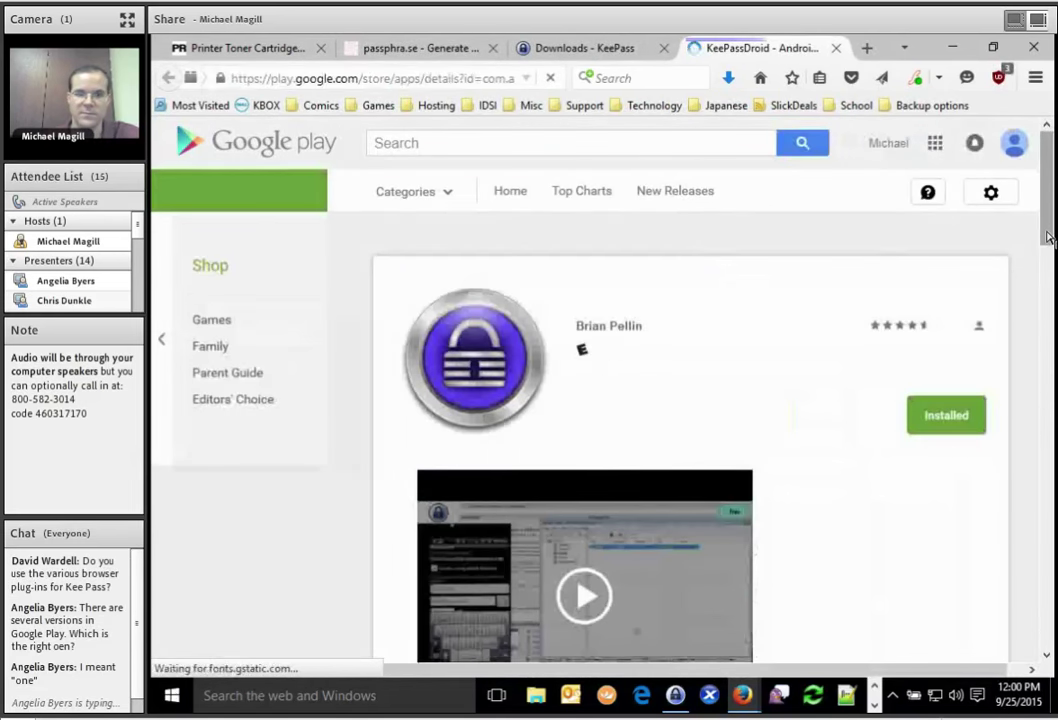
scroll(1047, 228, "down", 2)
scroll(1047, 250, "down", 1)
left_click(990, 484)
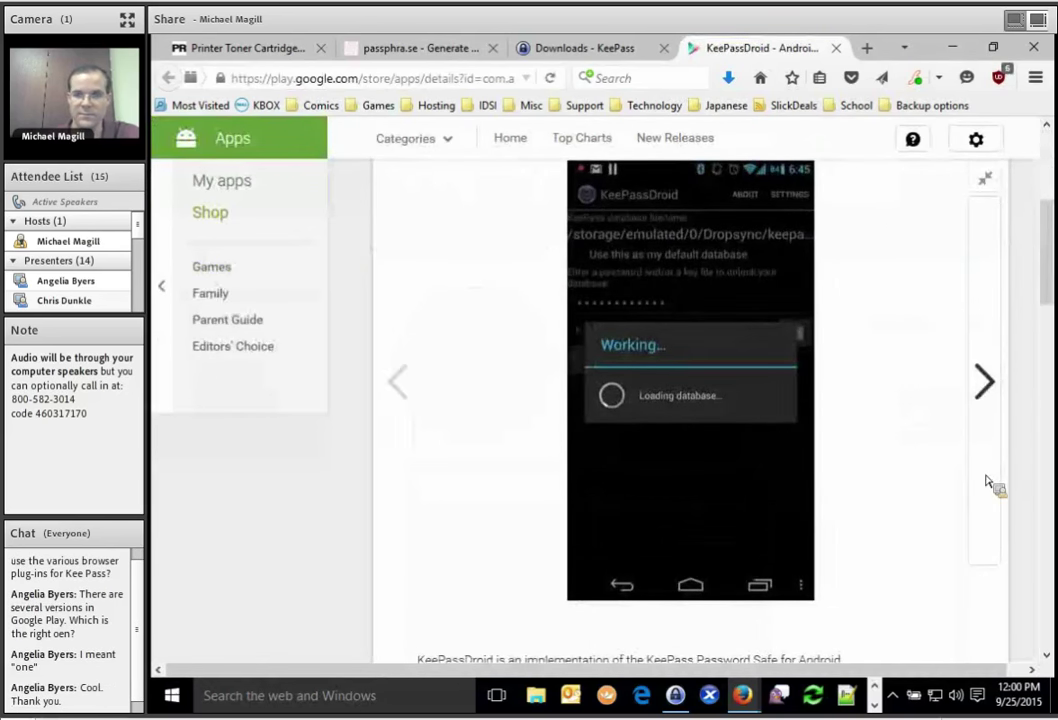
left_click(983, 380)
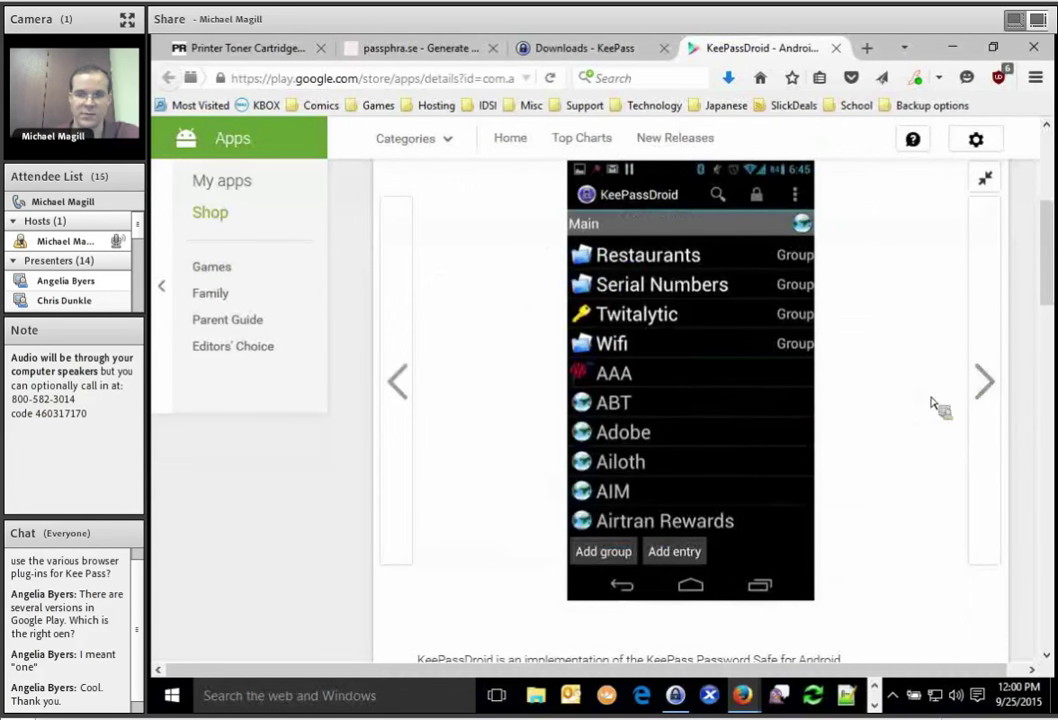
left_click(988, 398)
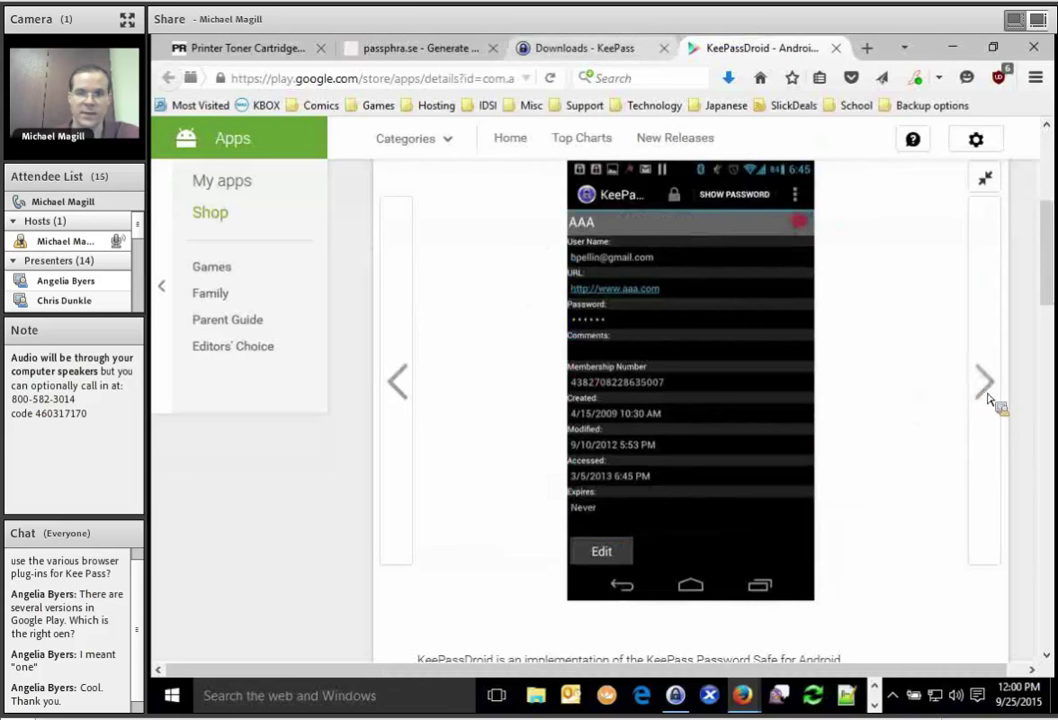
left_click(617, 48)
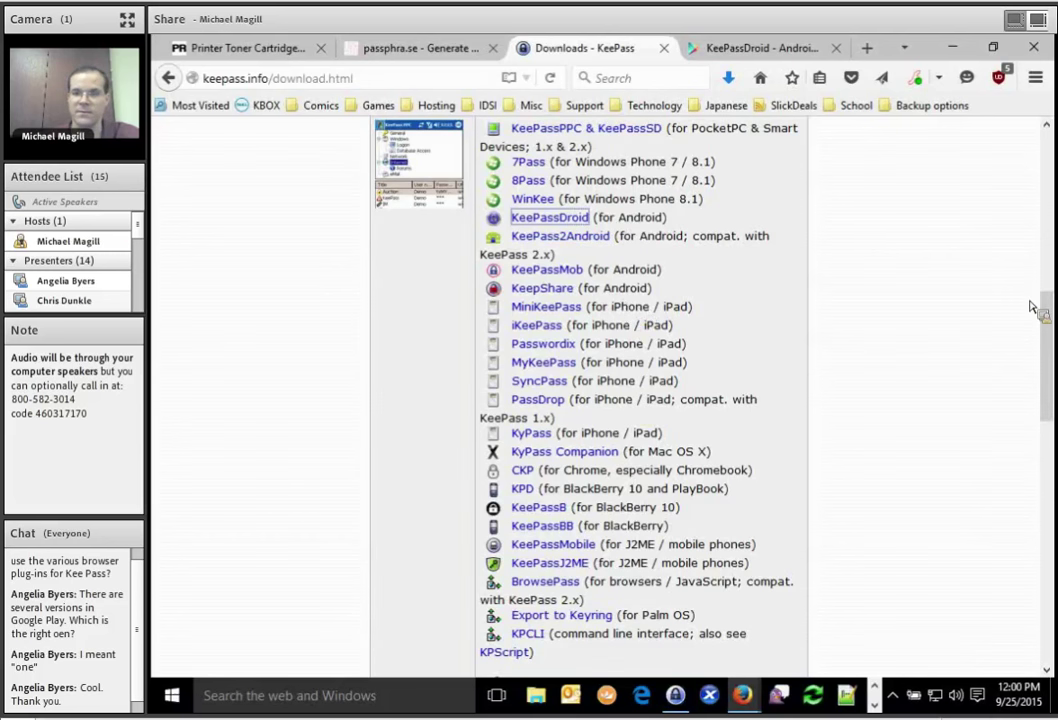
Scroll the downloads page up slightly and bring the Adobe Connect meeting window forward.
scroll(1050, 314, "up", 1)
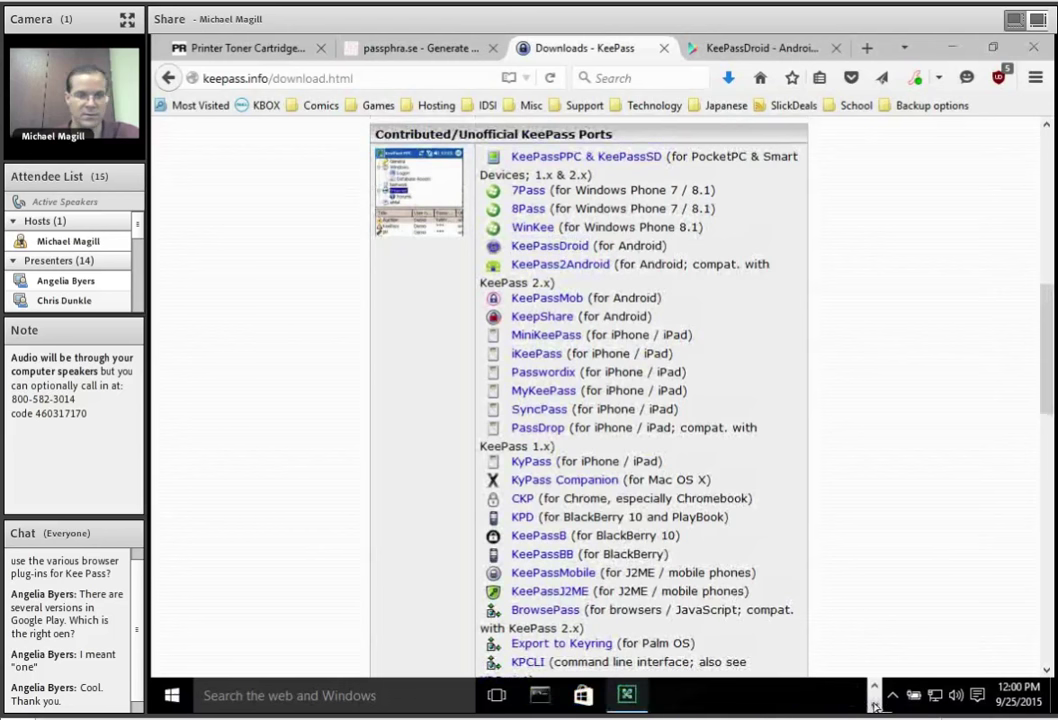
left_click(845, 697)
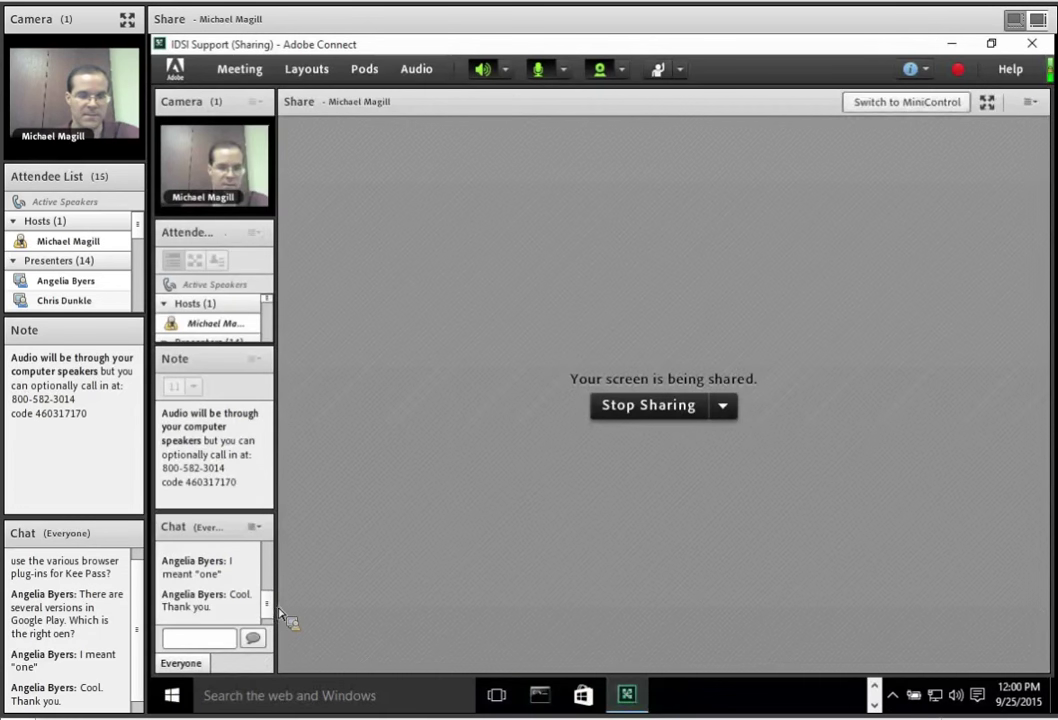